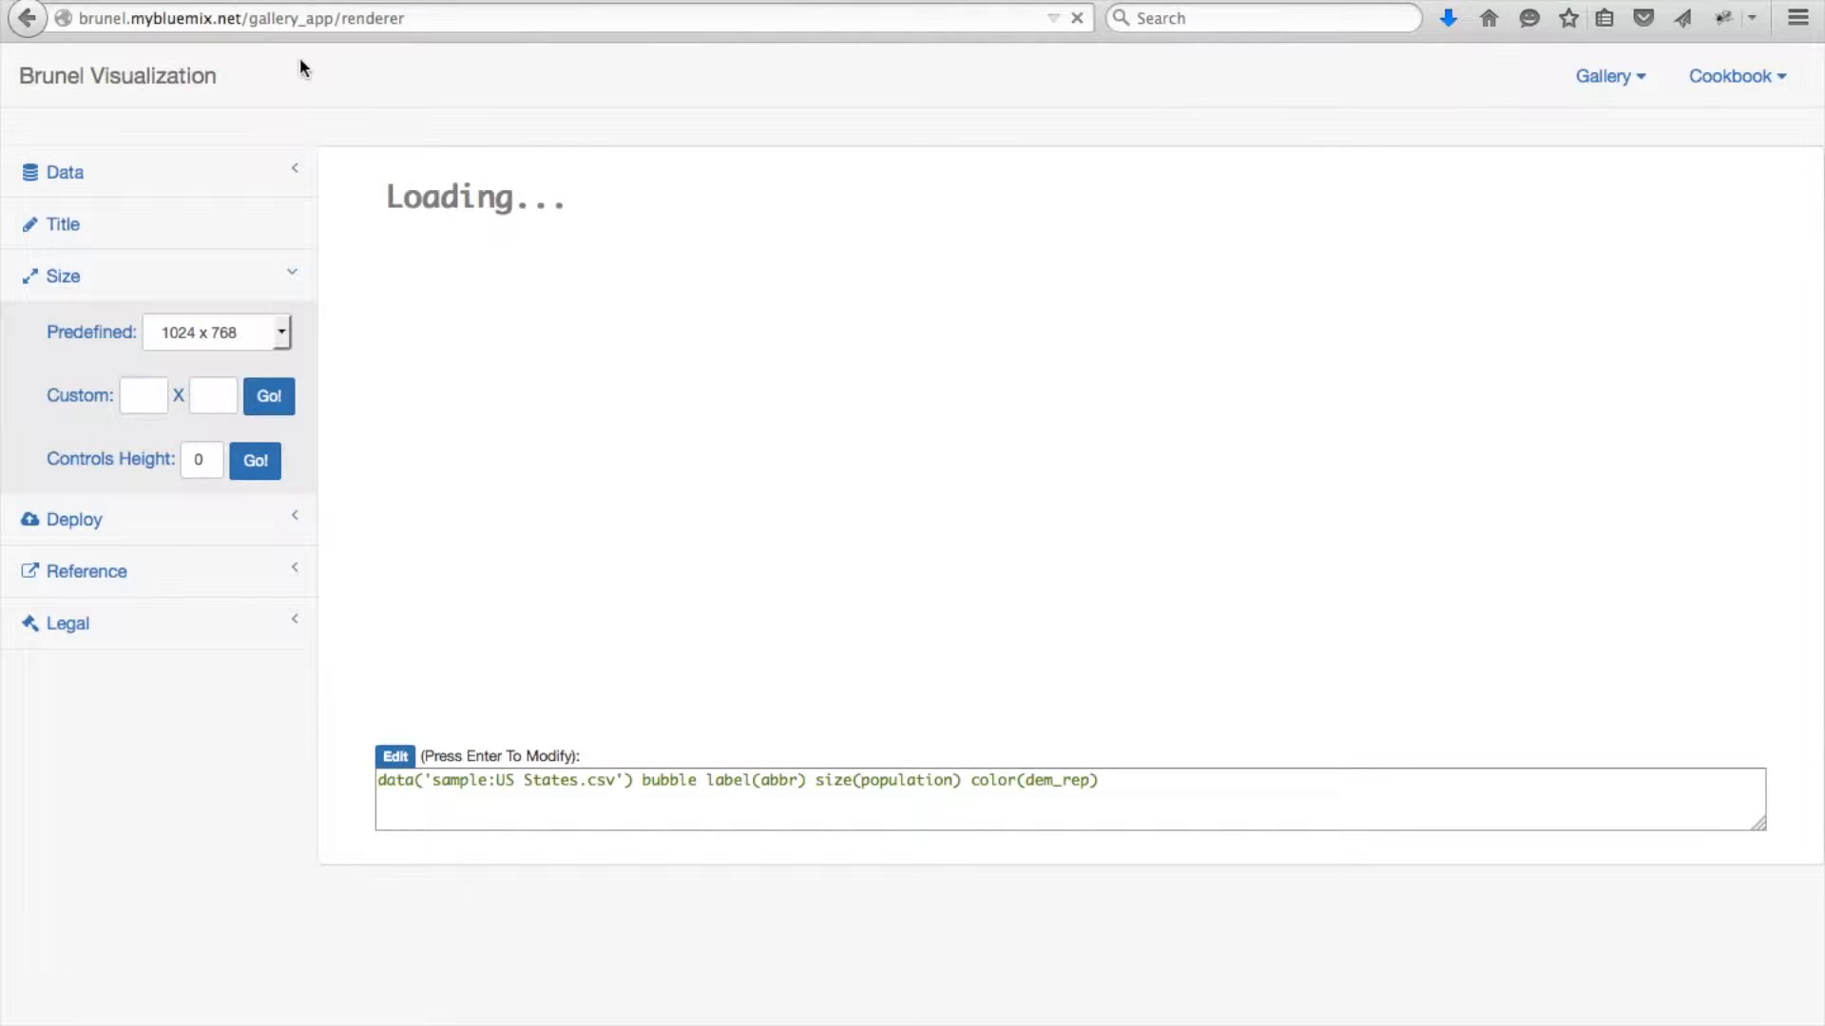
# Step: Load the "Treemap of game designers and mechanics" example from the gallery
pyautogui.click(190, 276)
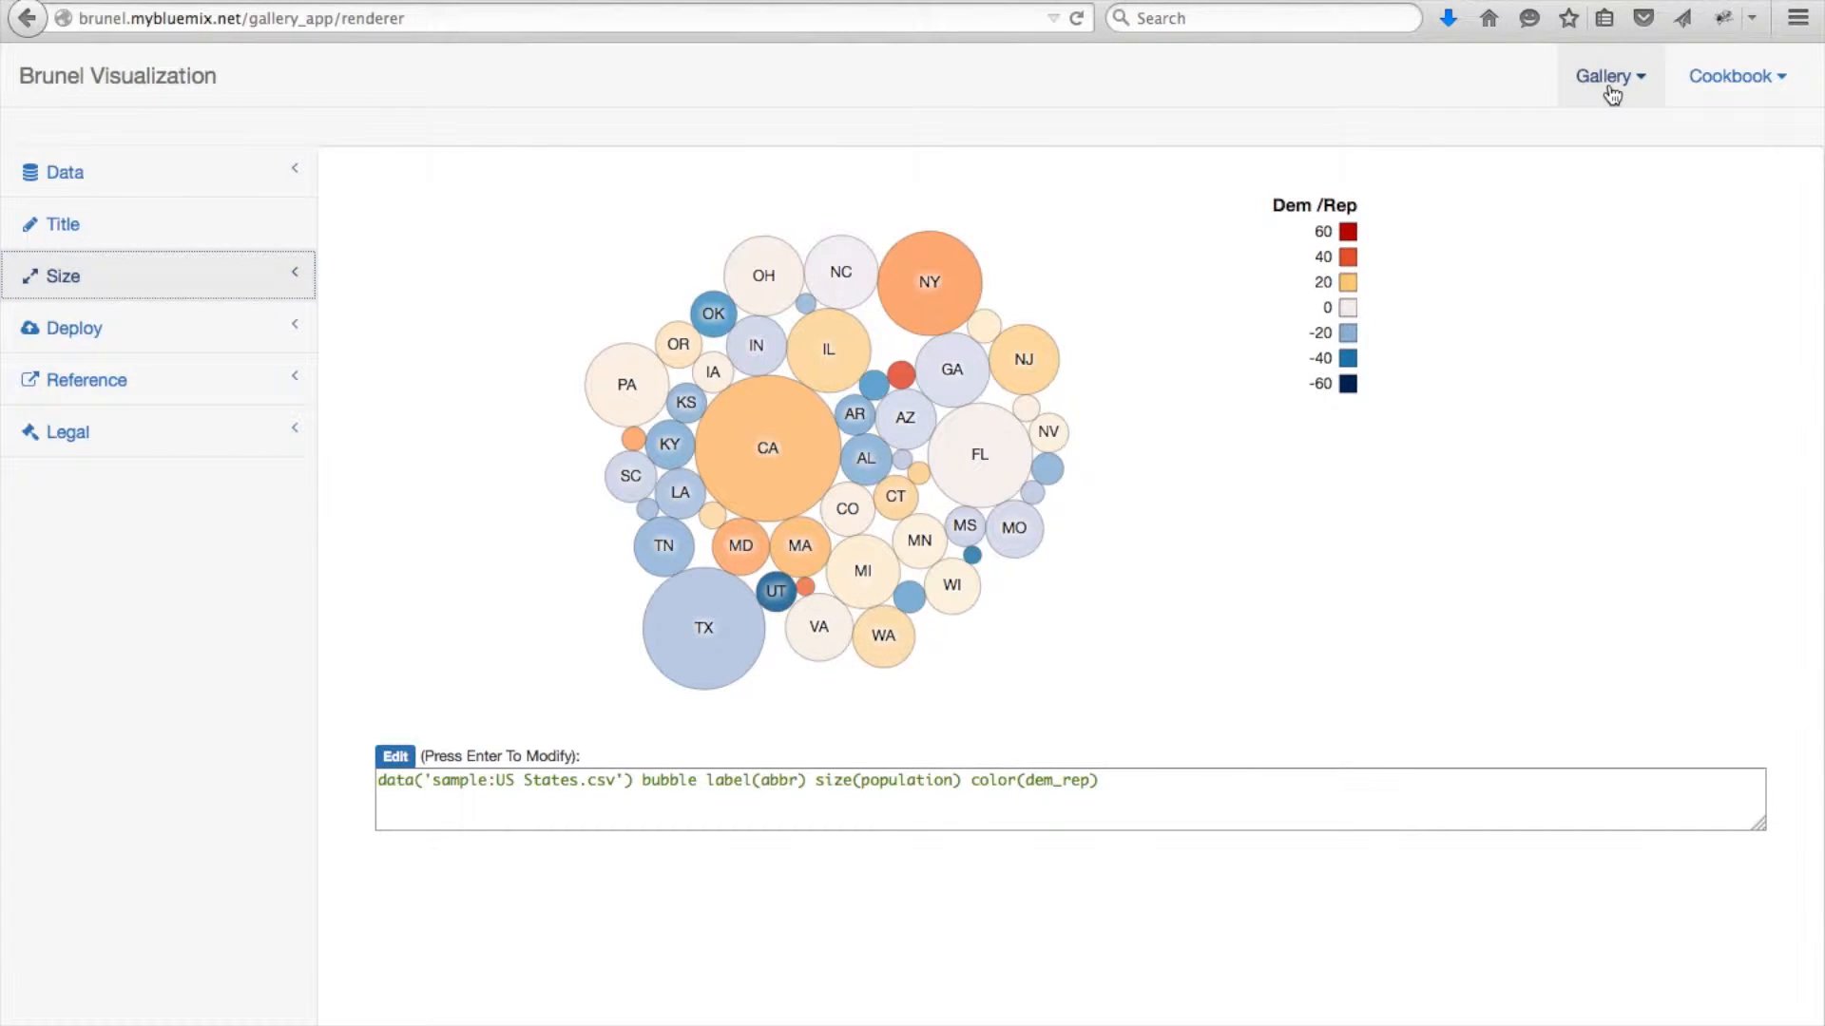
pyautogui.click(1608, 79)
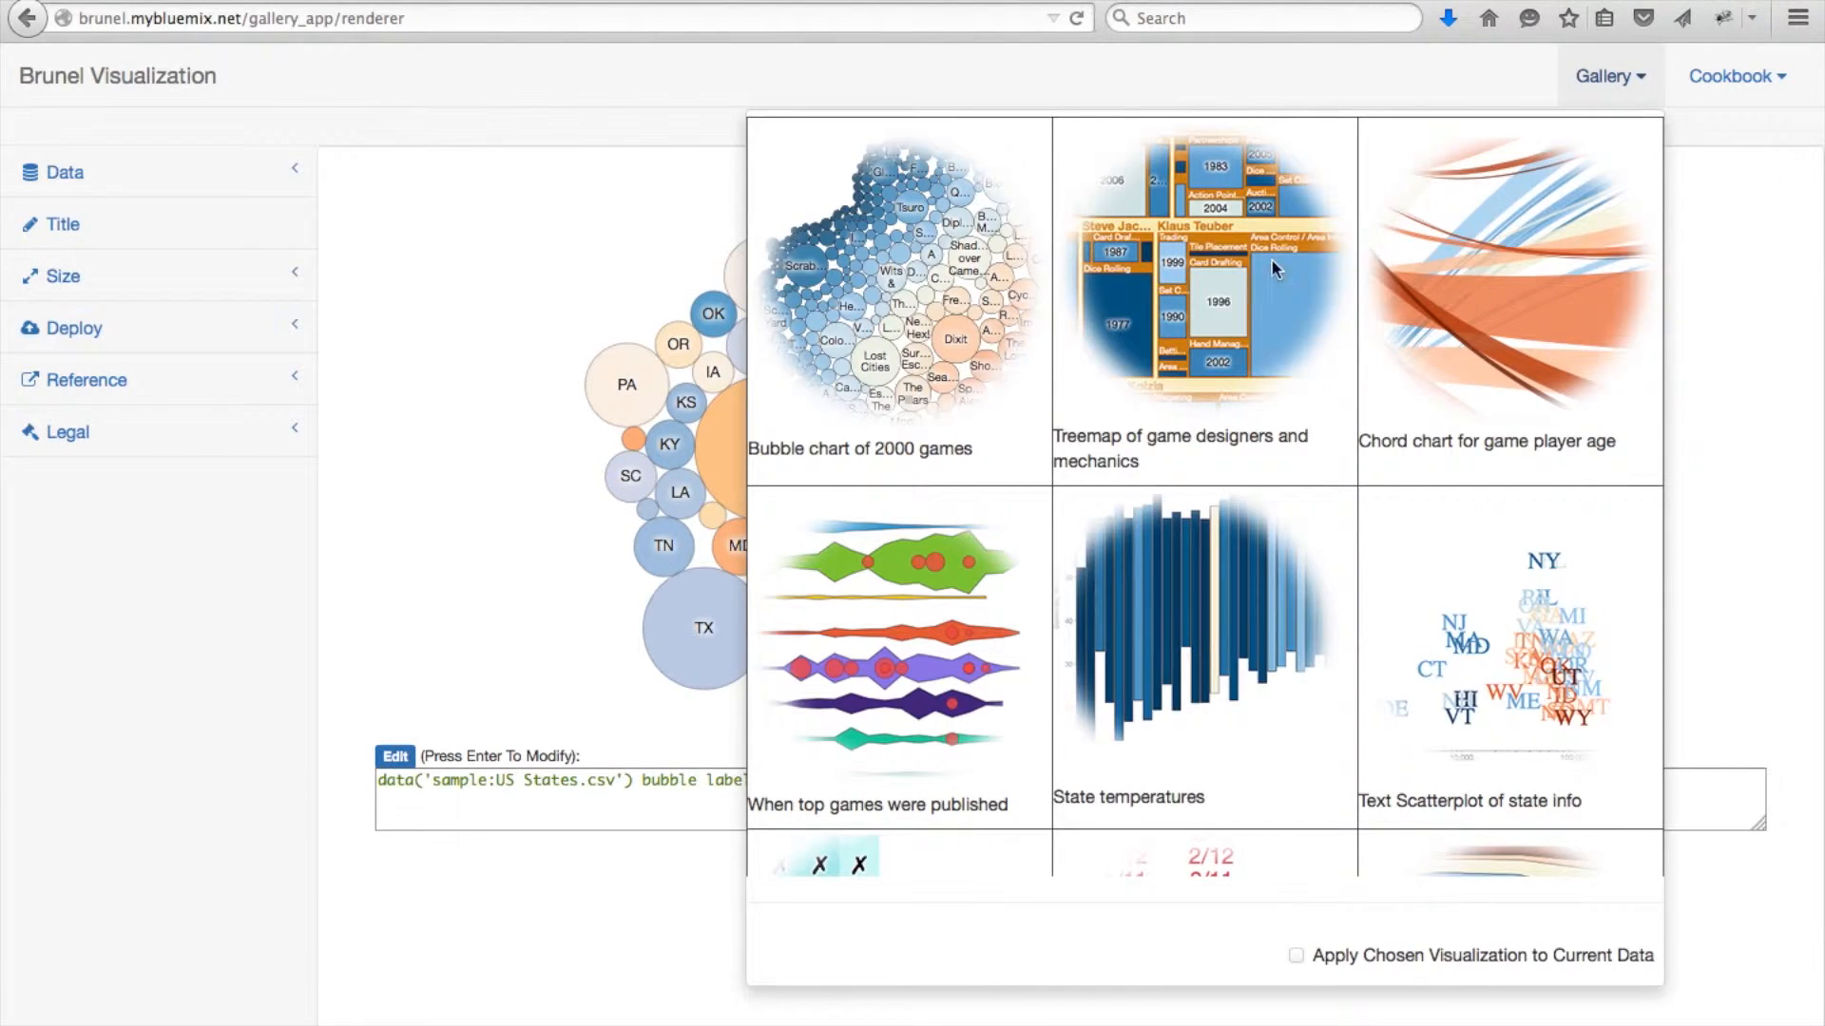
pyautogui.click(1251, 278)
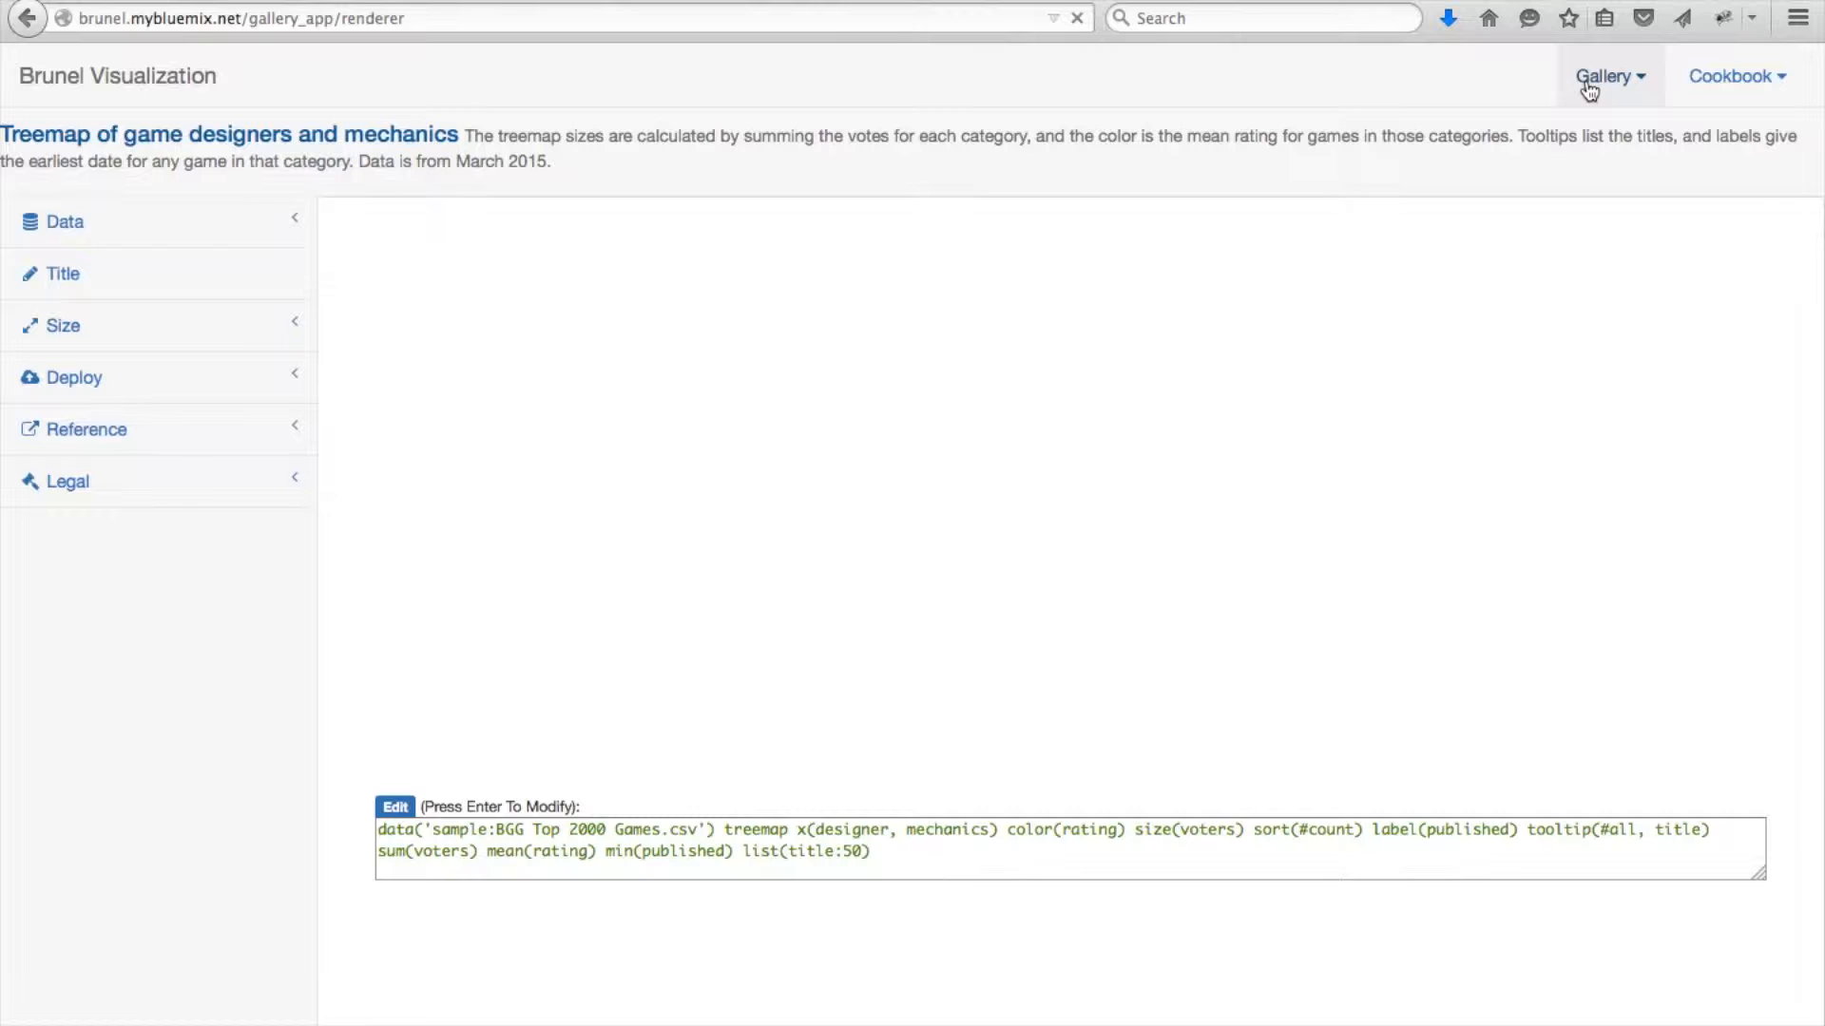
# Step: Load the "Whiskey Categories and Countries [2]" chord diagram example from the gallery
pyautogui.click(1589, 84)
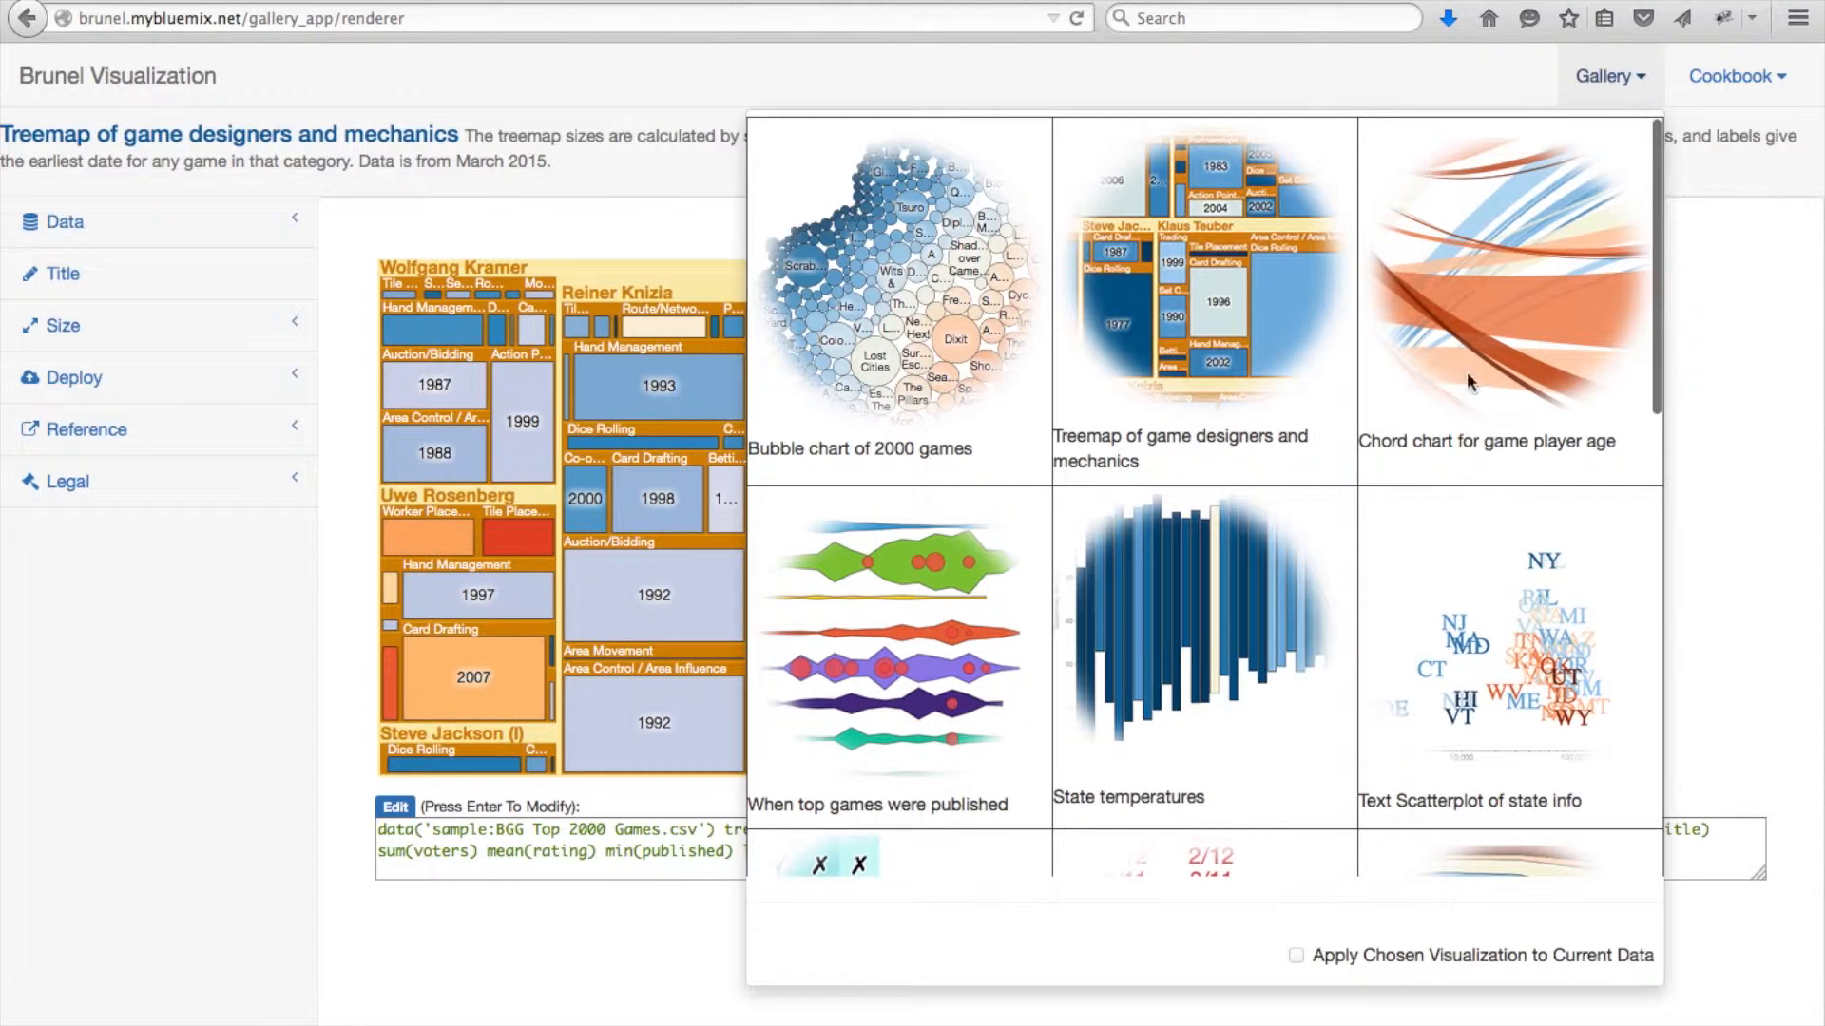
pyautogui.scroll(-4, 1414, 505)
pyautogui.scroll(-3, 1417, 515)
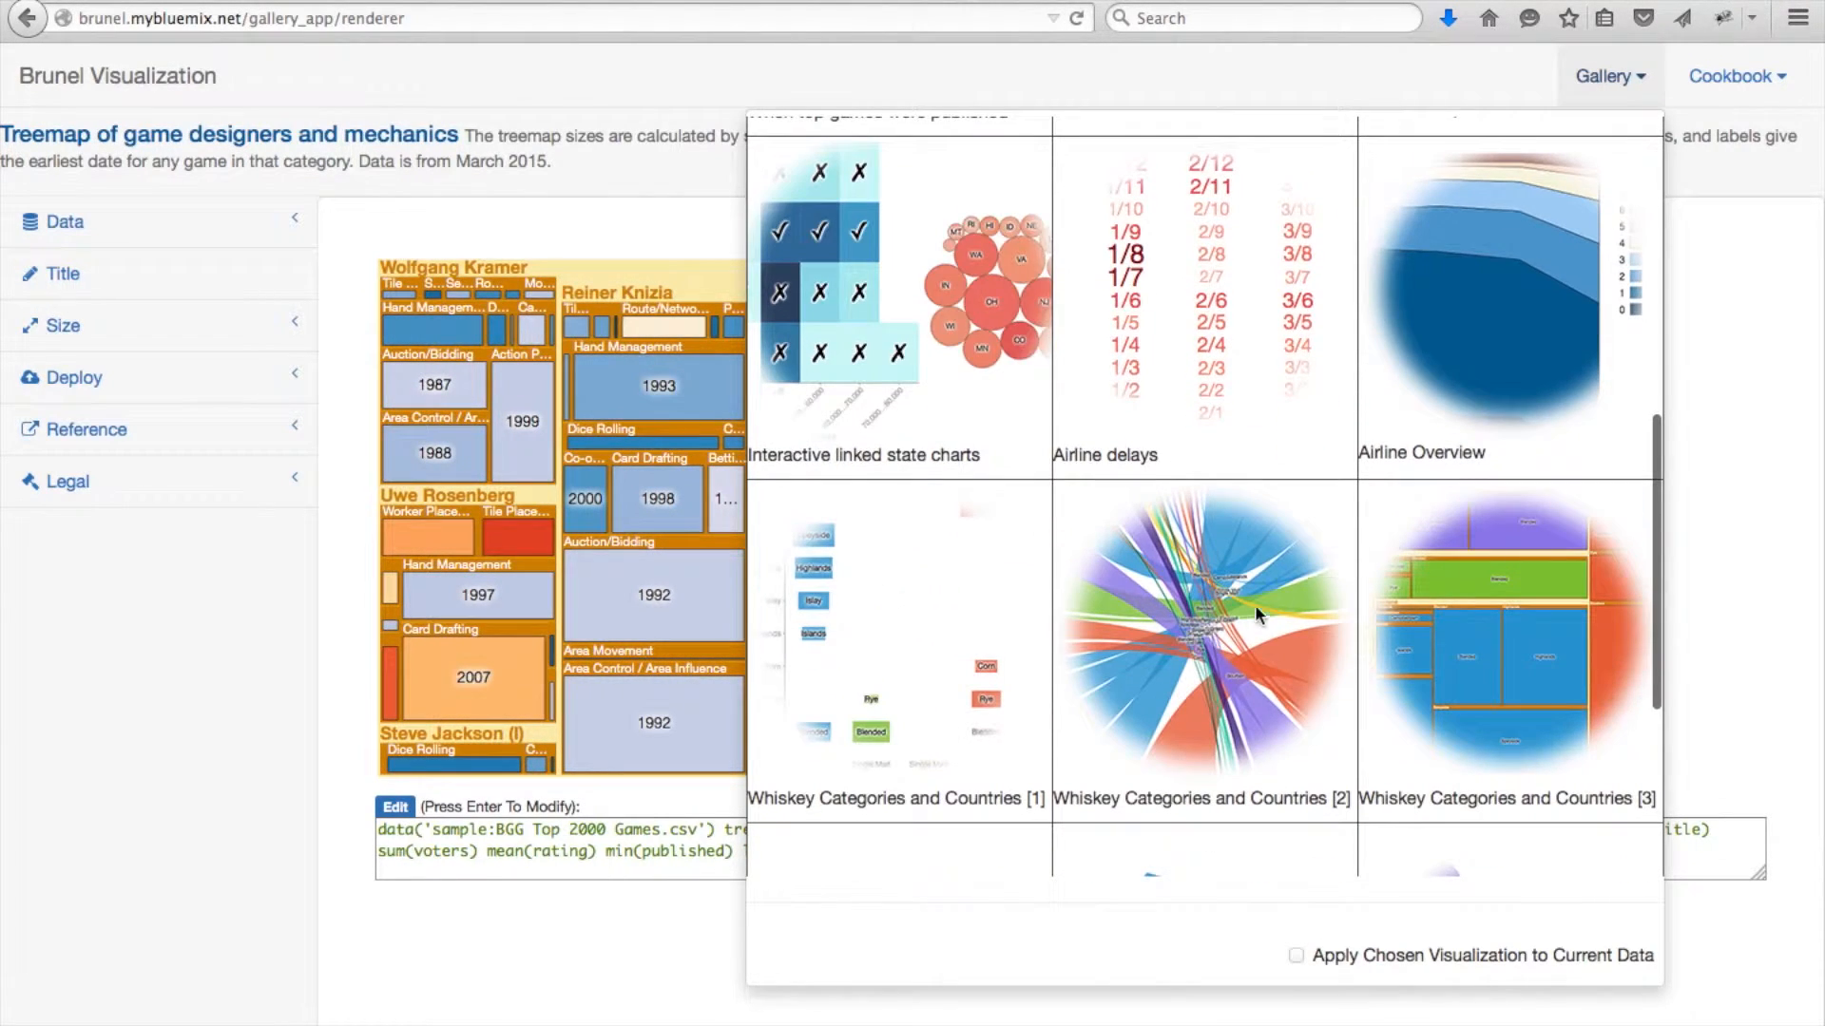
pyautogui.click(1161, 608)
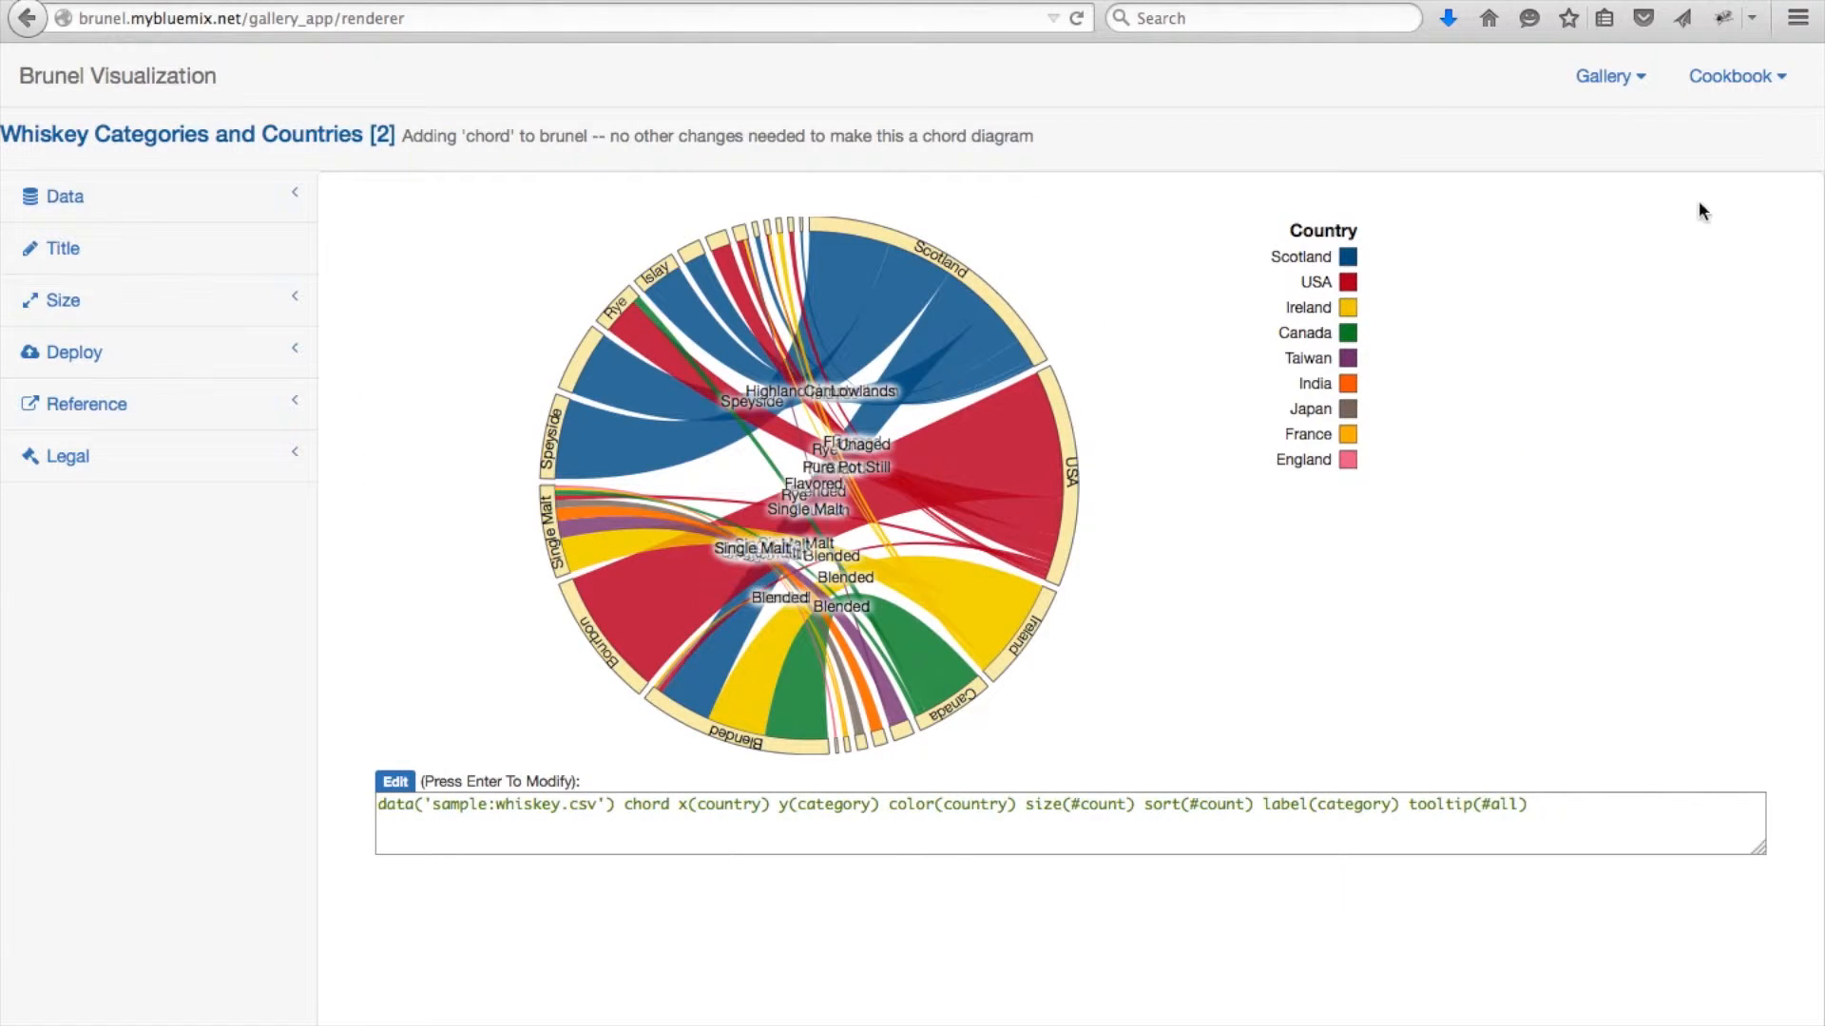
# Step: Load the Heatmap recipe from the Cookbook and replace it with the Bubble Chart recipe
pyautogui.click(1722, 80)
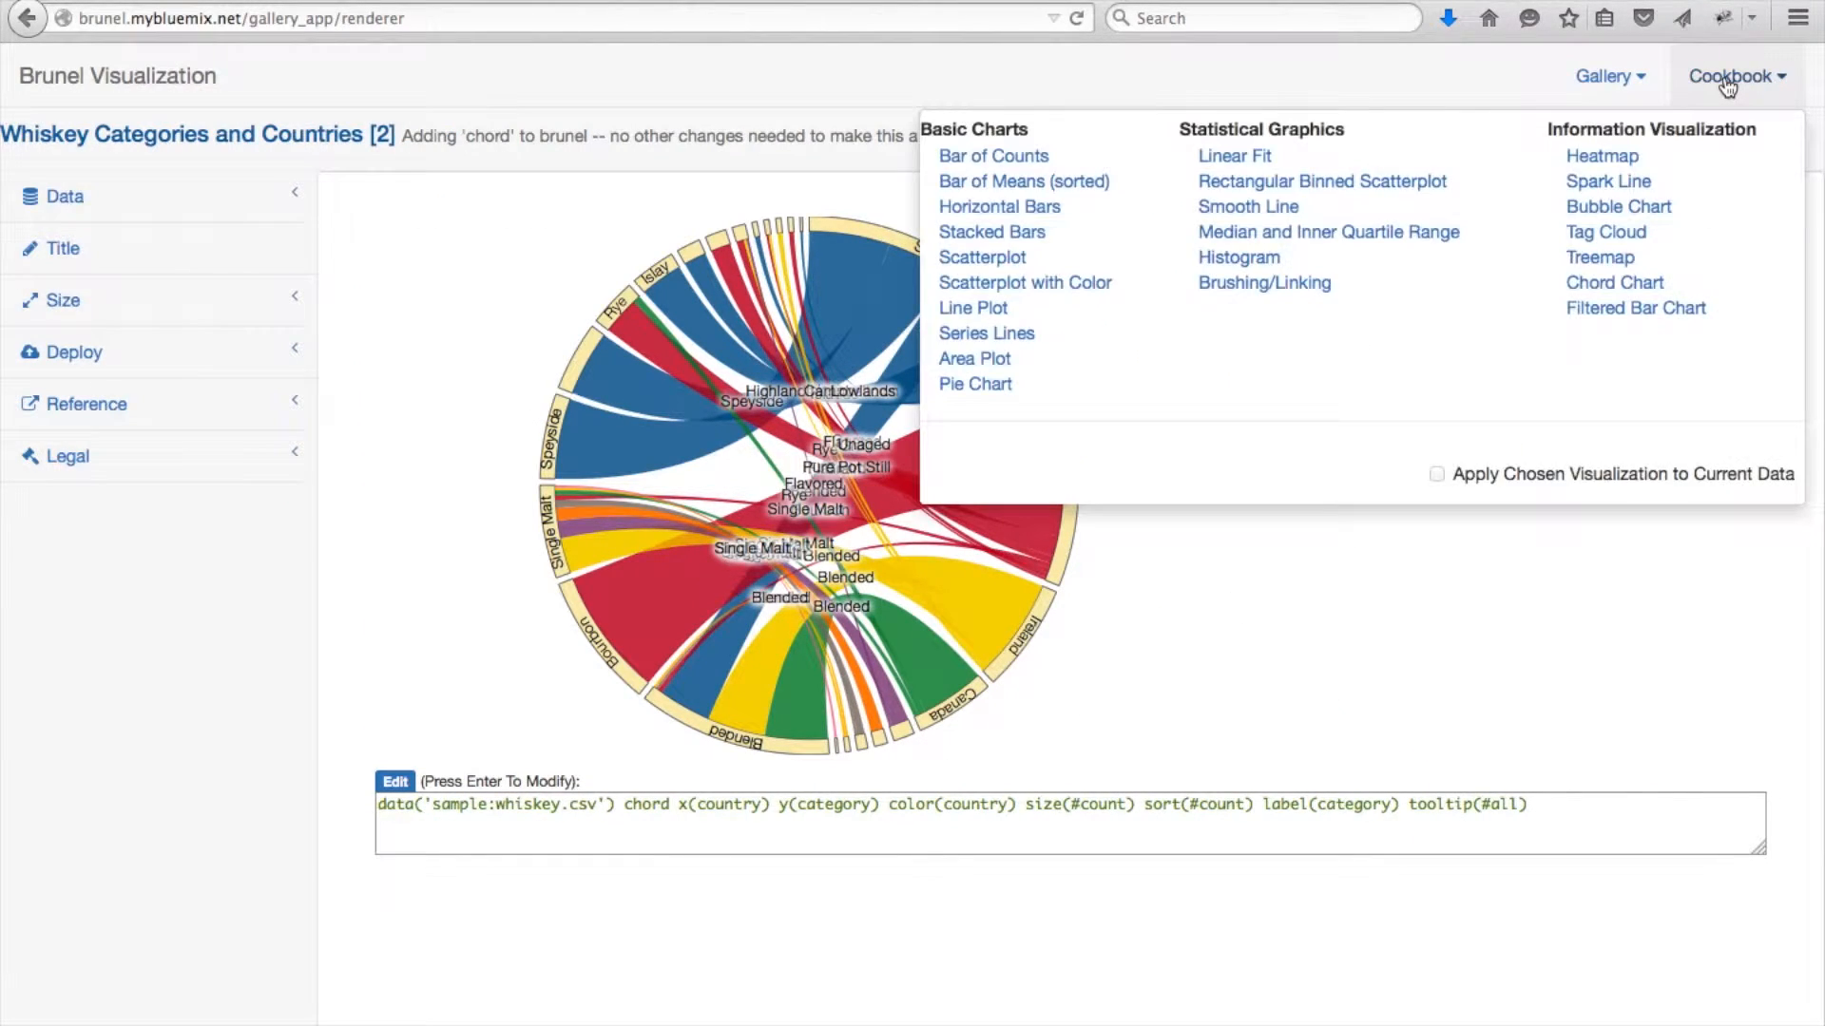
pyautogui.click(1629, 154)
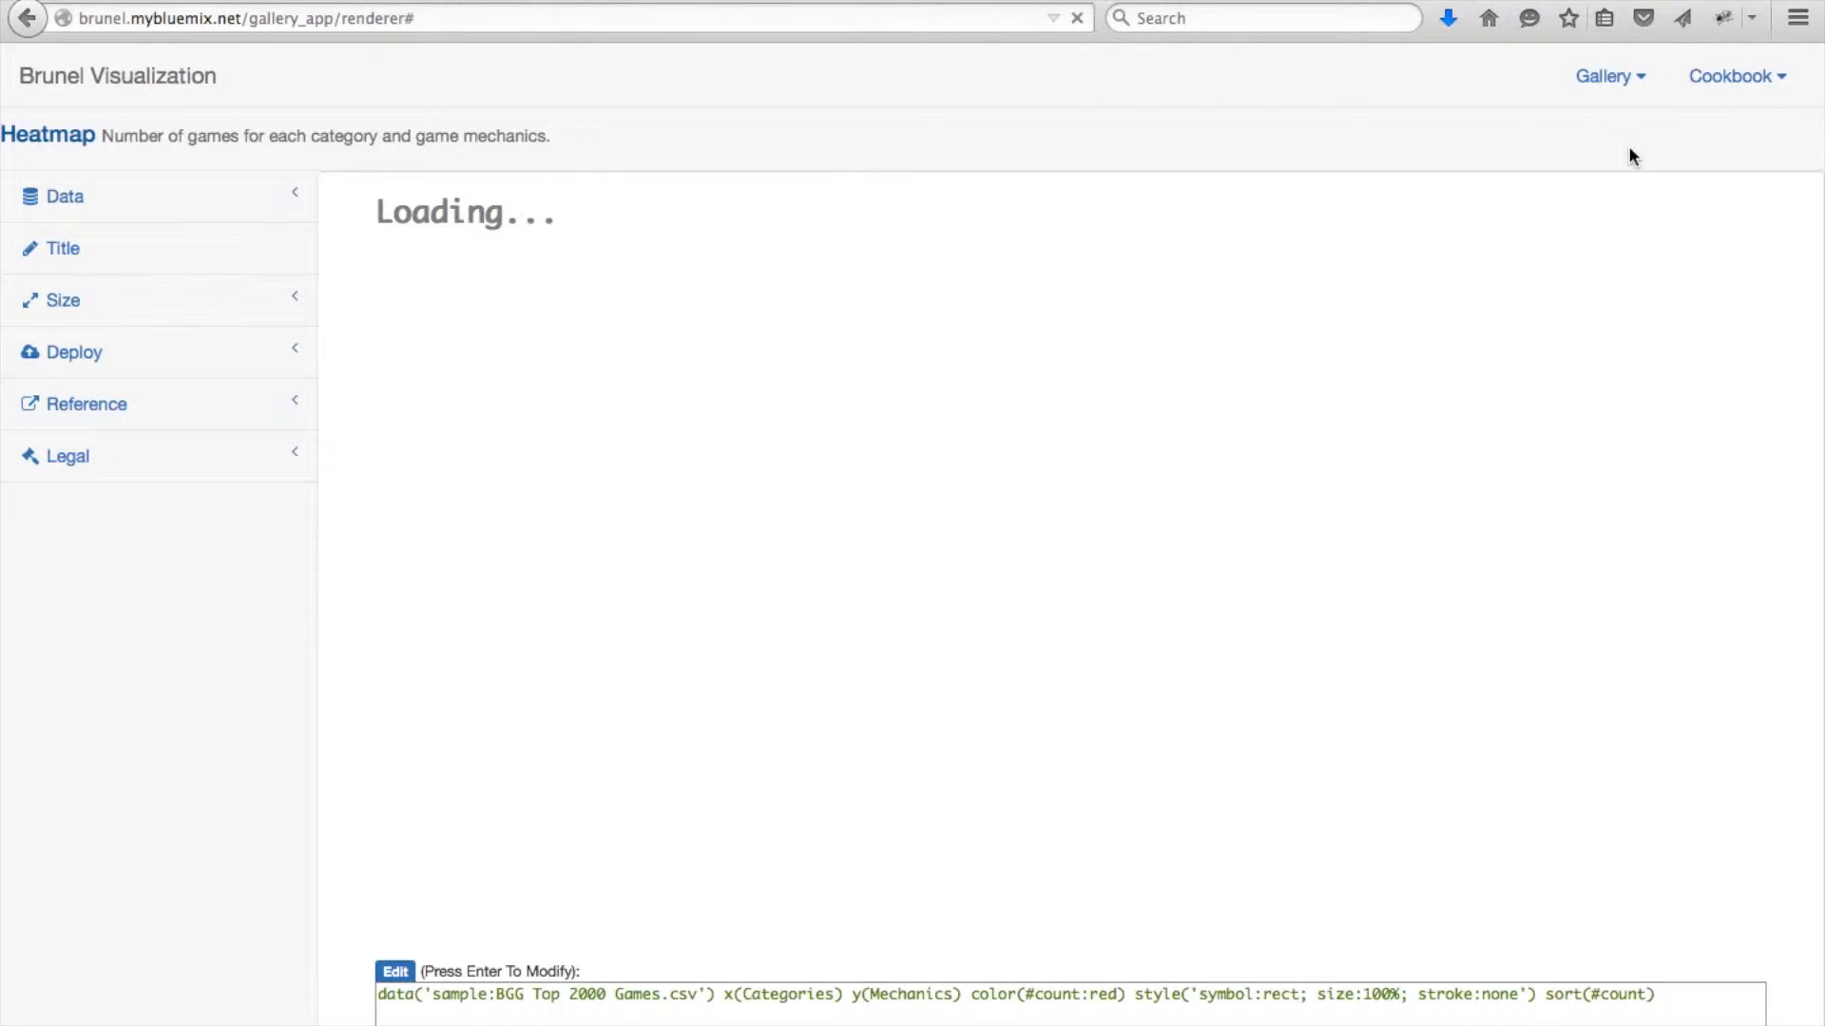
pyautogui.click(1742, 80)
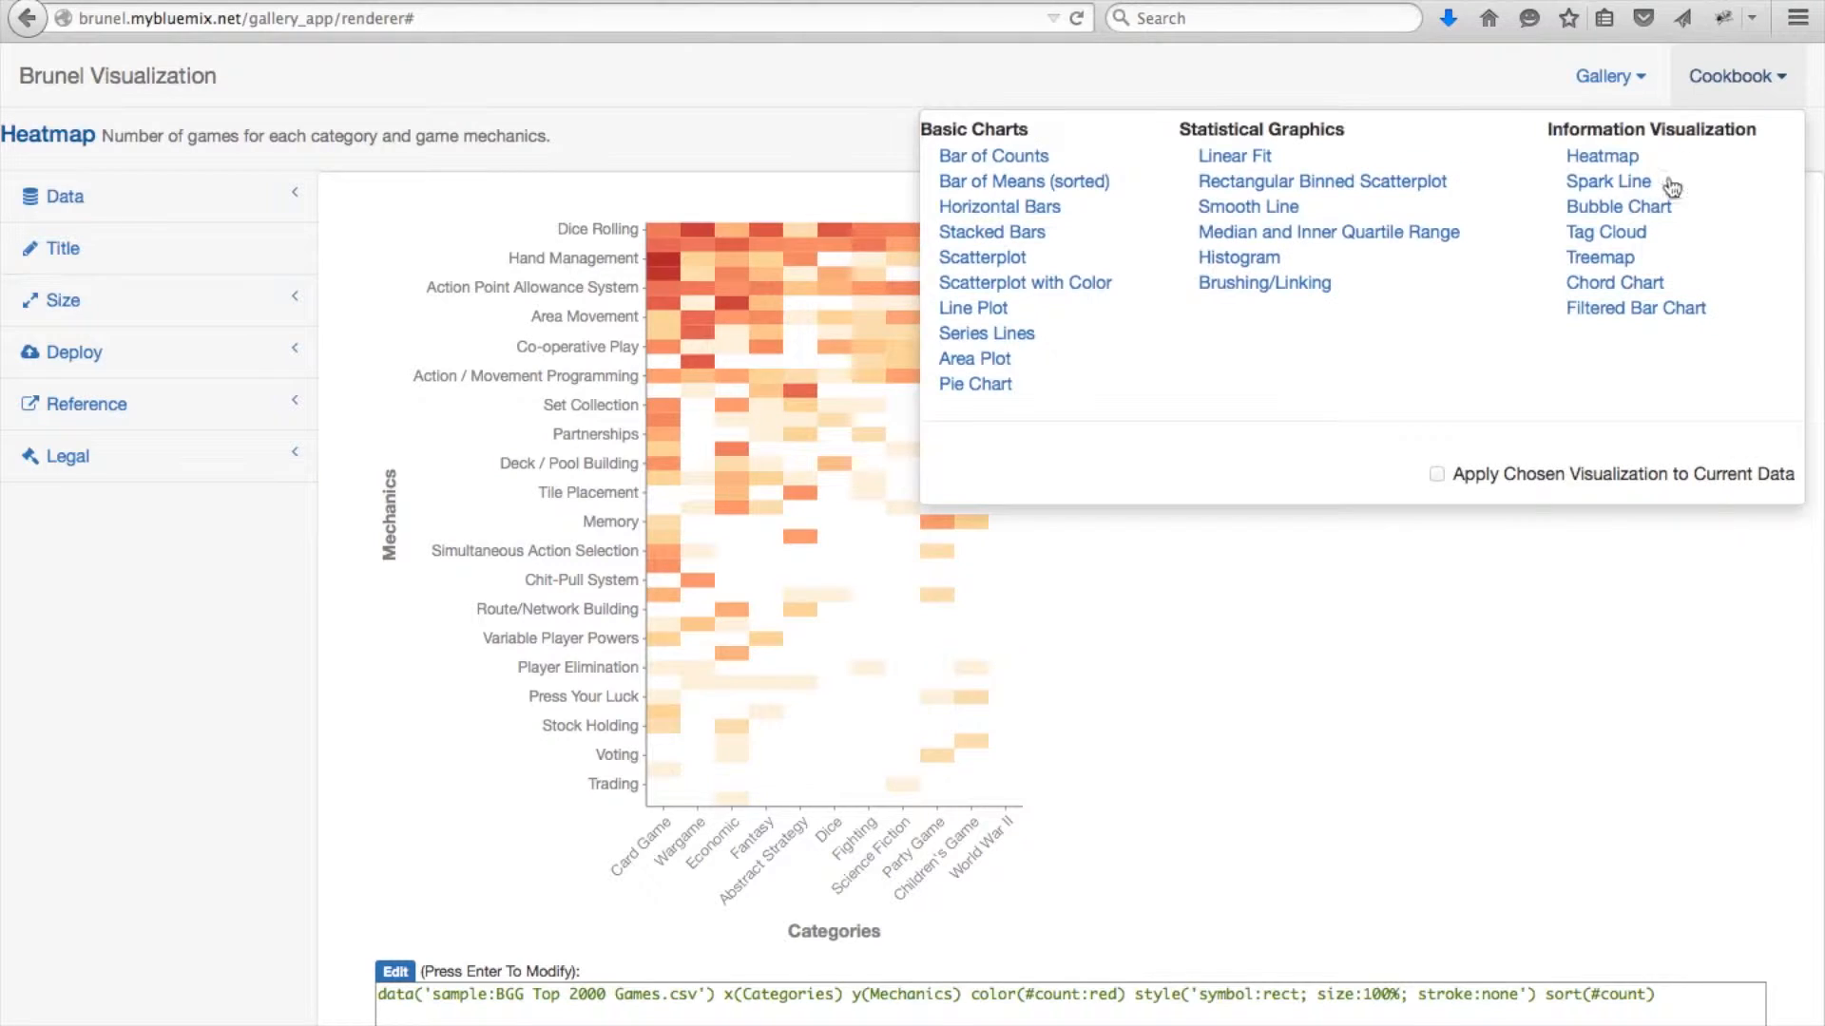
pyautogui.click(1611, 207)
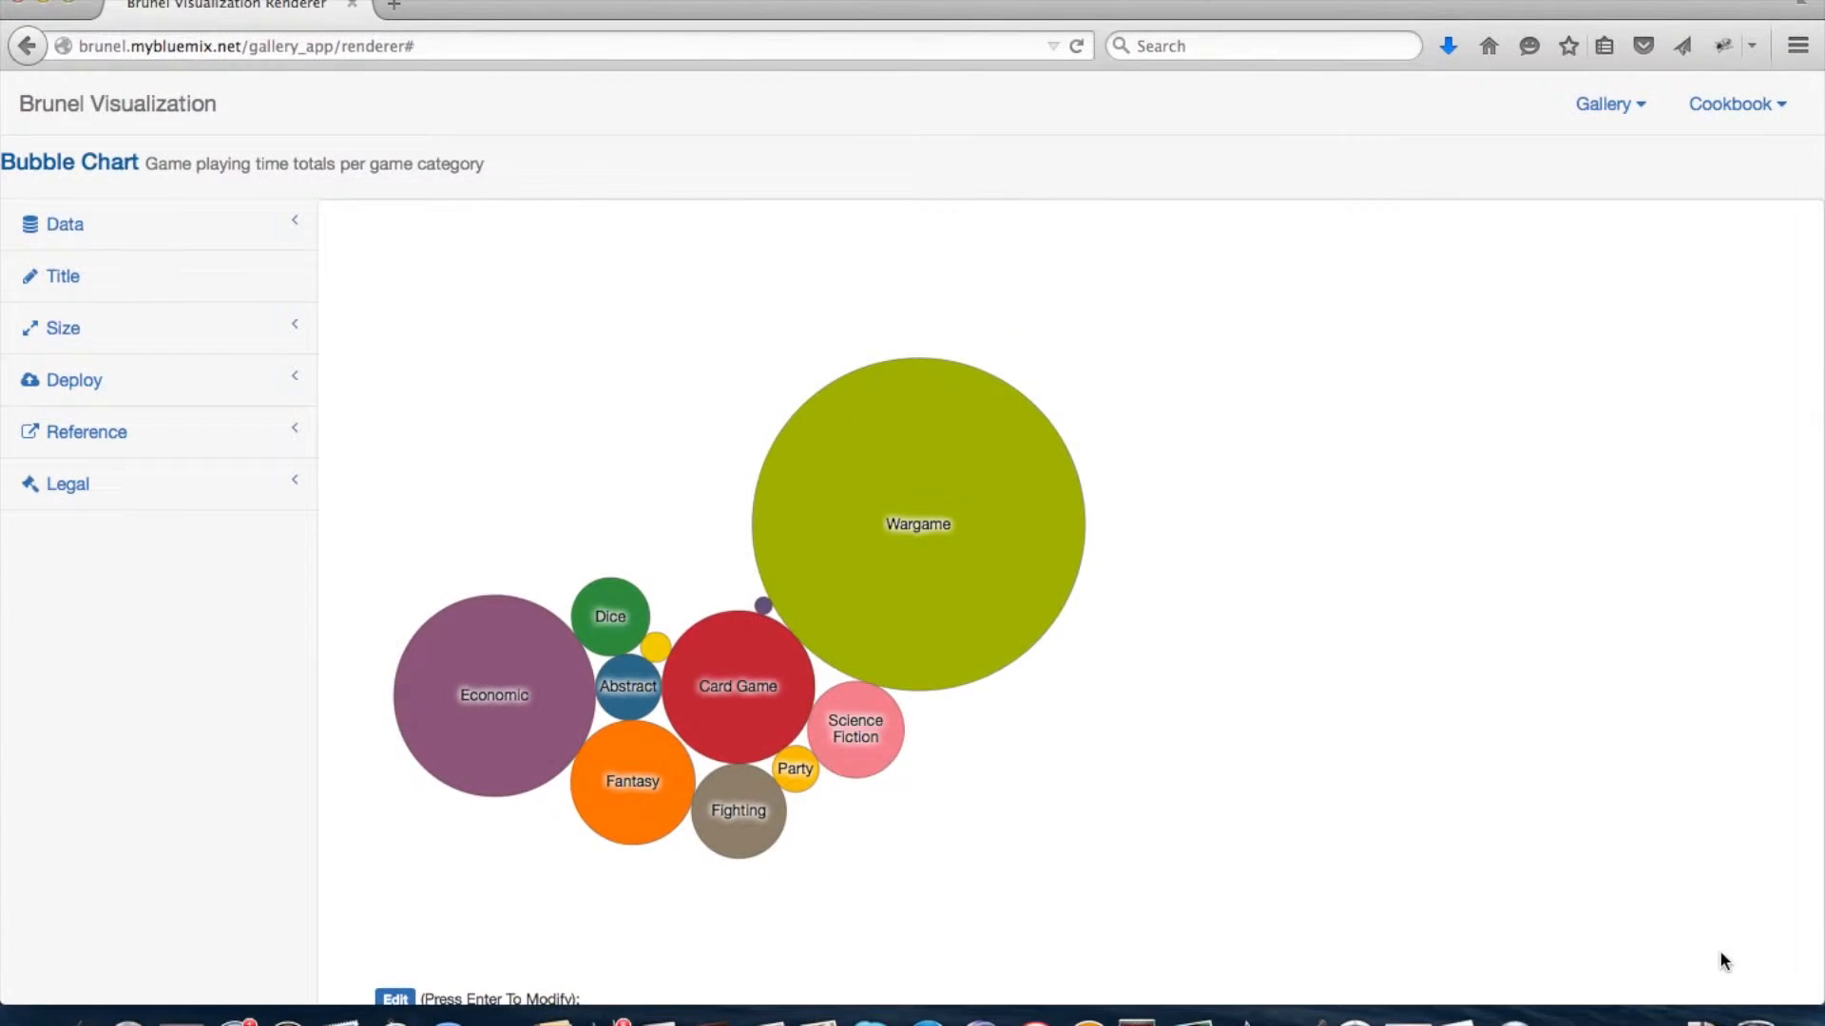
# Step: Upload the CSV file from the Downloads folder as new data applied to the current visualization
pyautogui.click(63, 236)
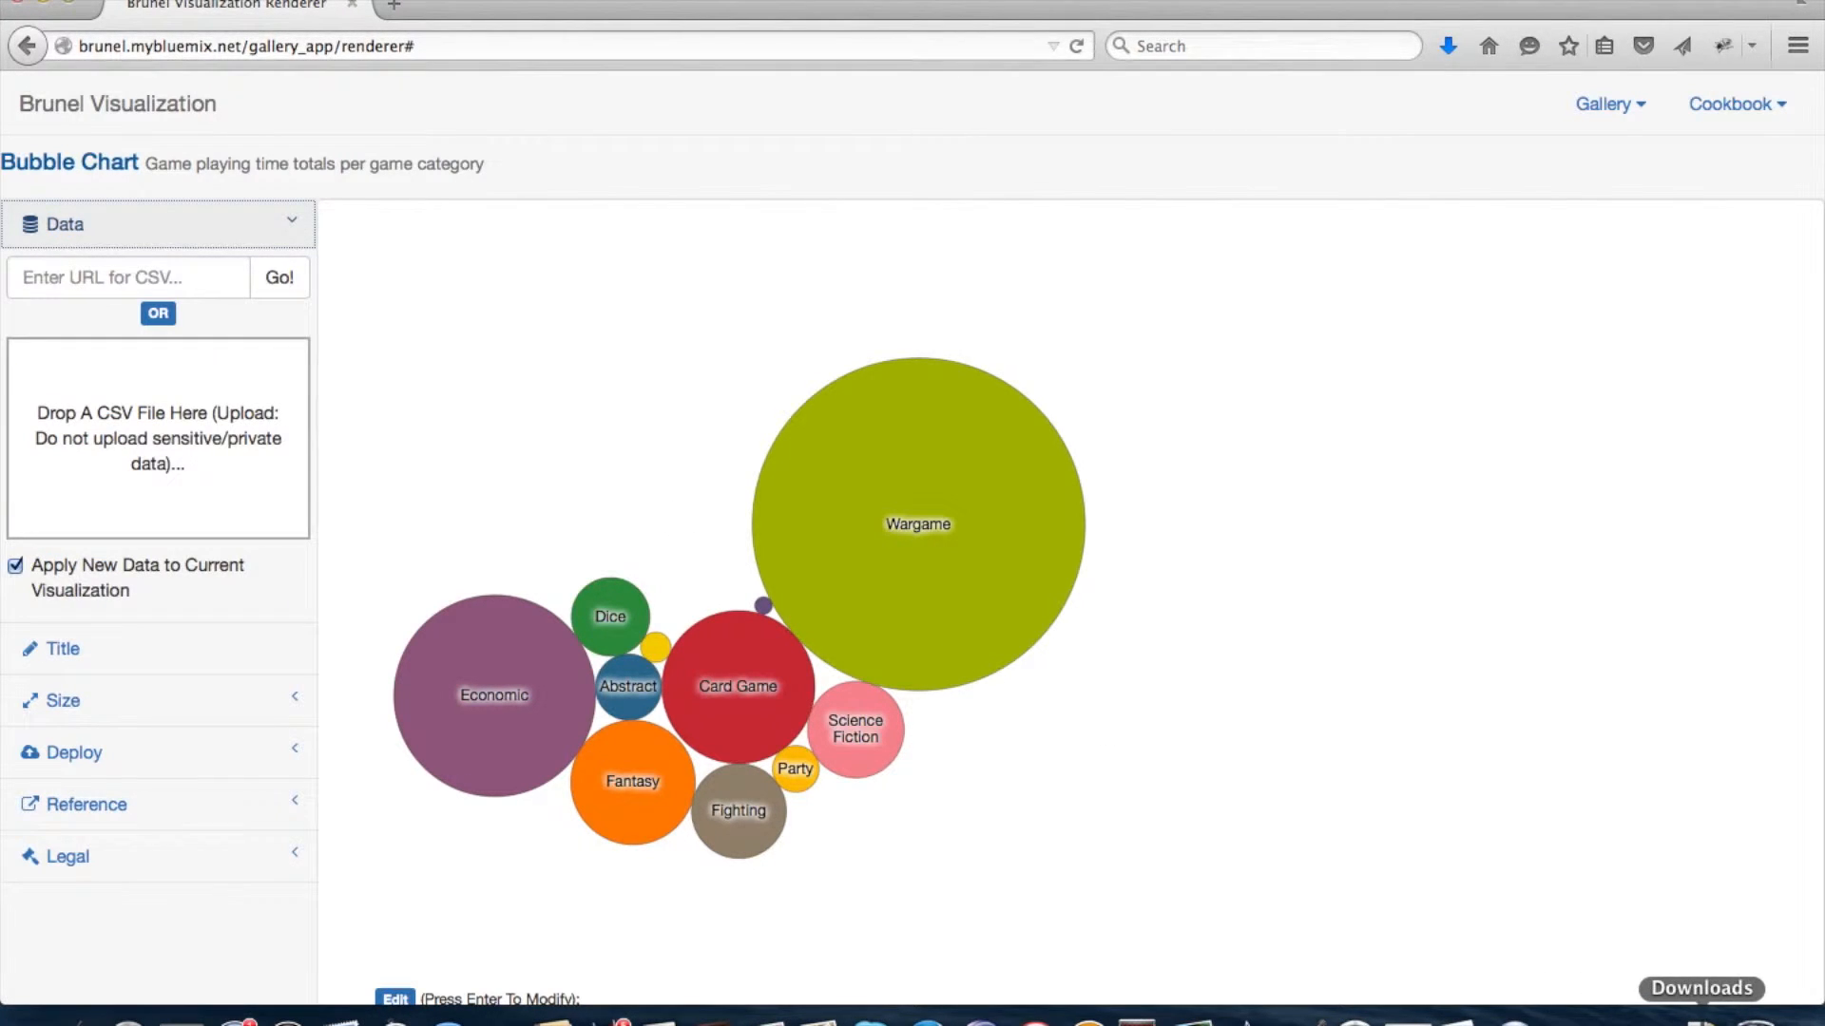
pyautogui.click(1703, 1019)
pyautogui.moveTo(1699, 988); pyautogui.dragTo(195, 426)
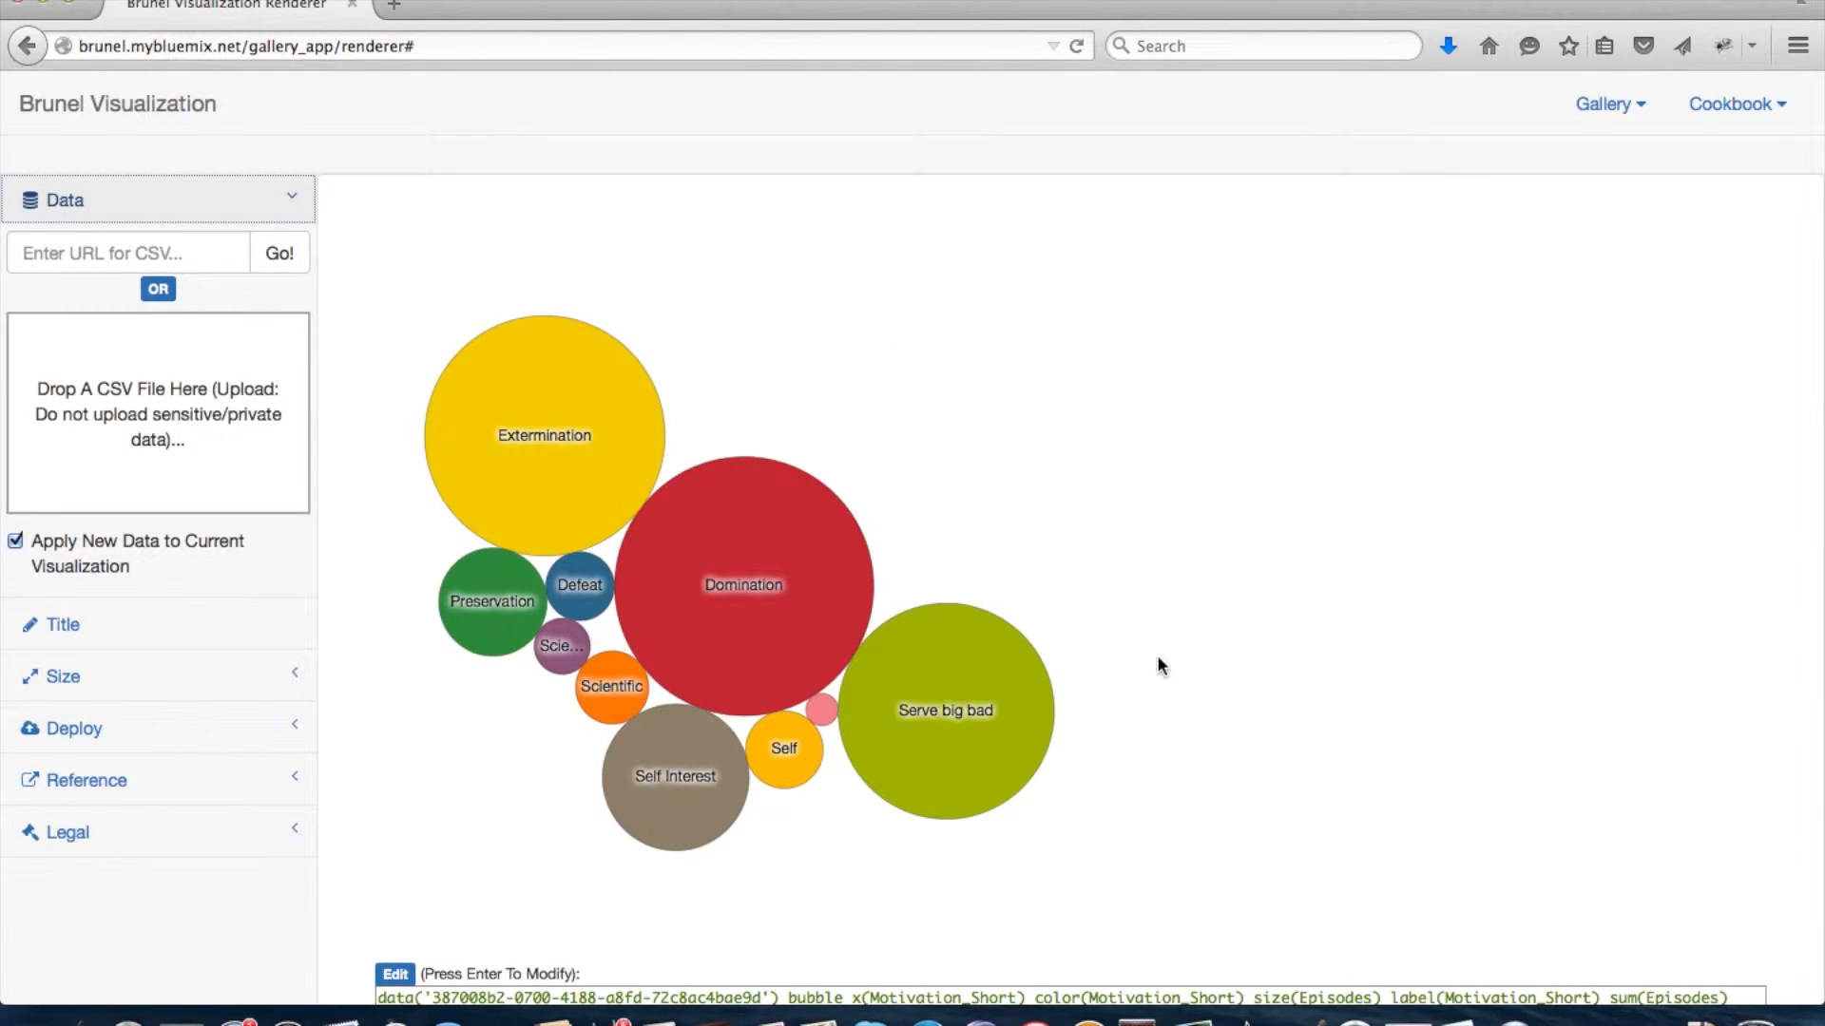
# Step: Chart the Episodes field of the uploaded data on its own, and do the same for the Motivation _Short field
pyautogui.scroll(-2, 1160, 663)
pyautogui.click(1811, 6)
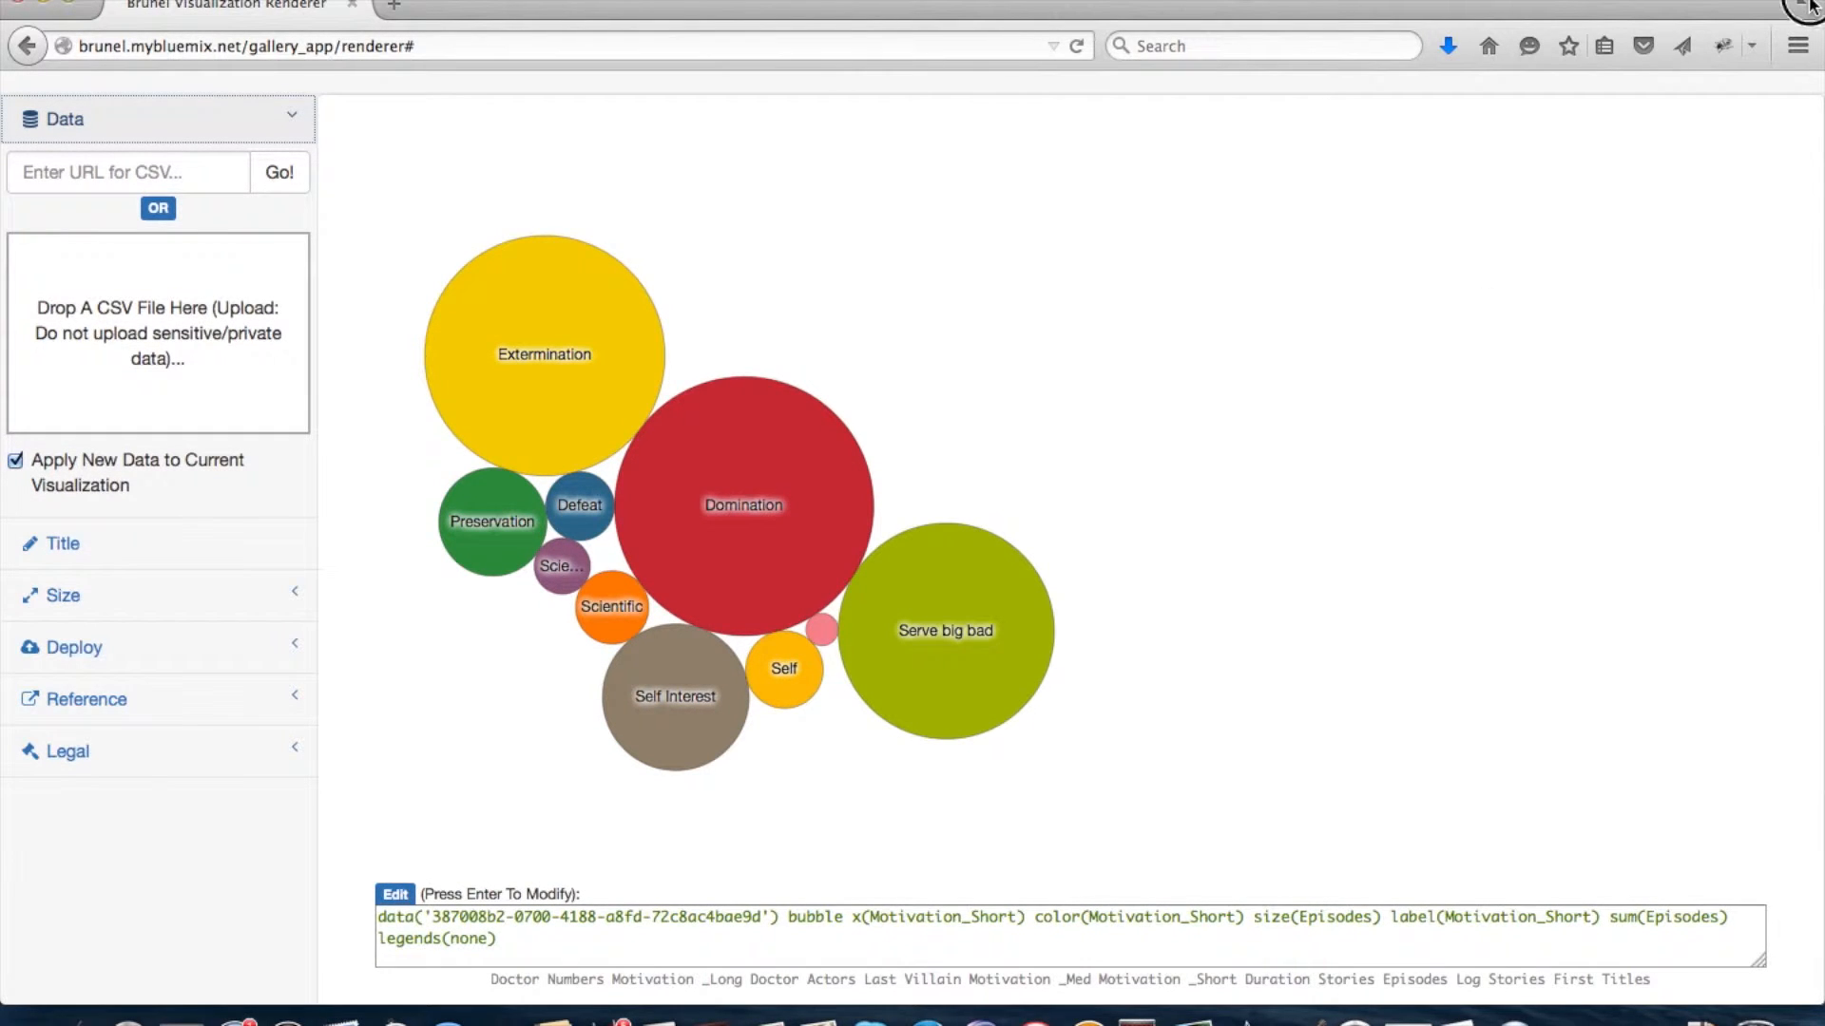
pyautogui.scroll(-1, 1205, 630)
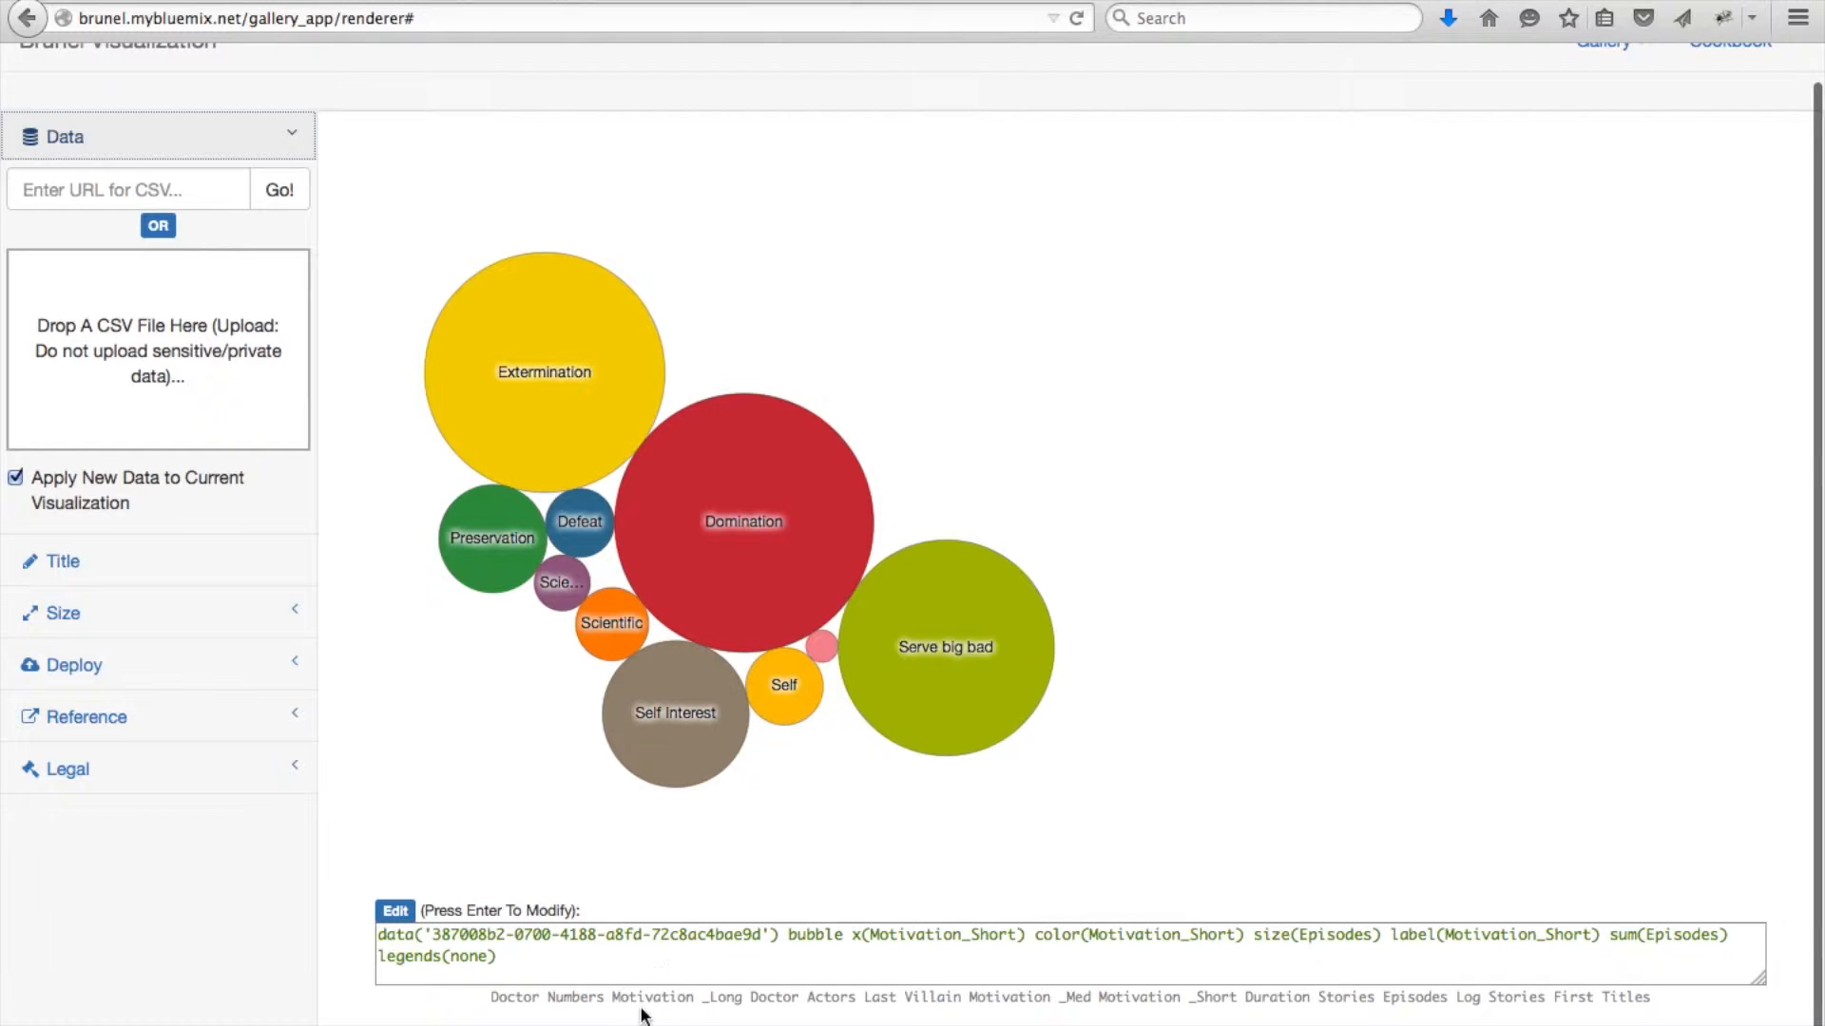
pyautogui.click(1405, 1000)
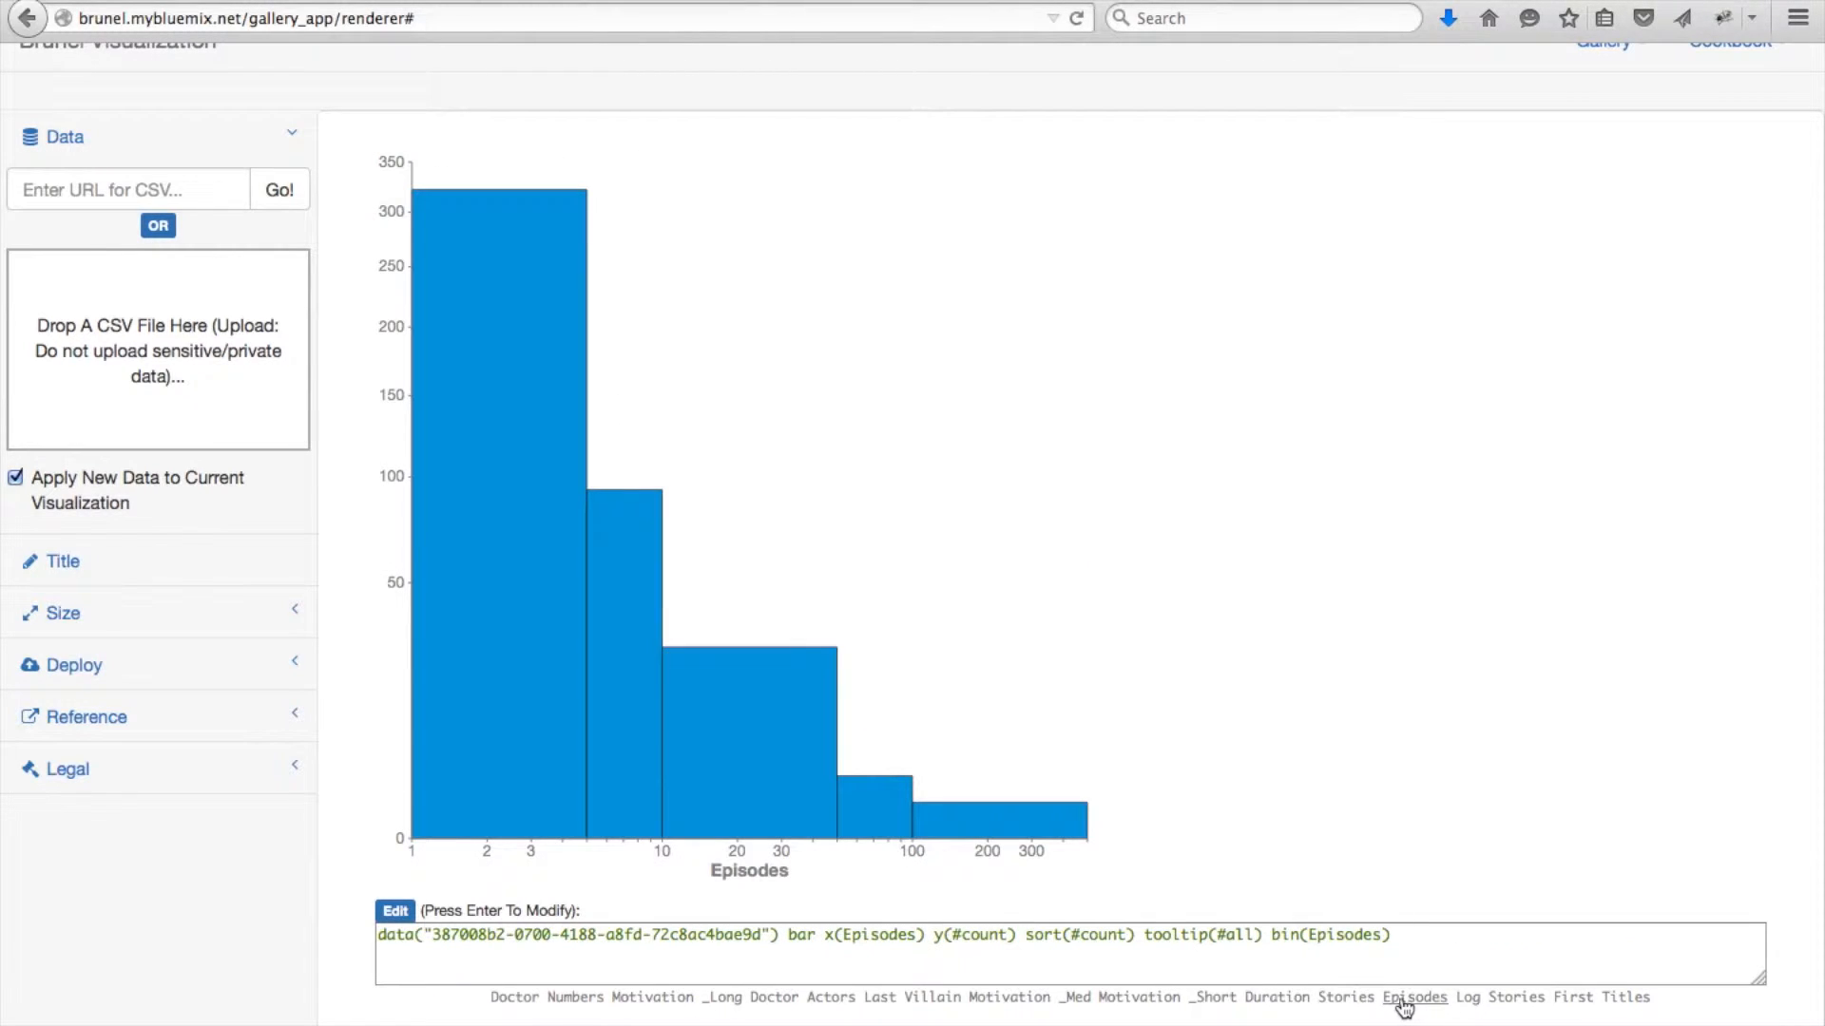
pyautogui.click(1139, 1000)
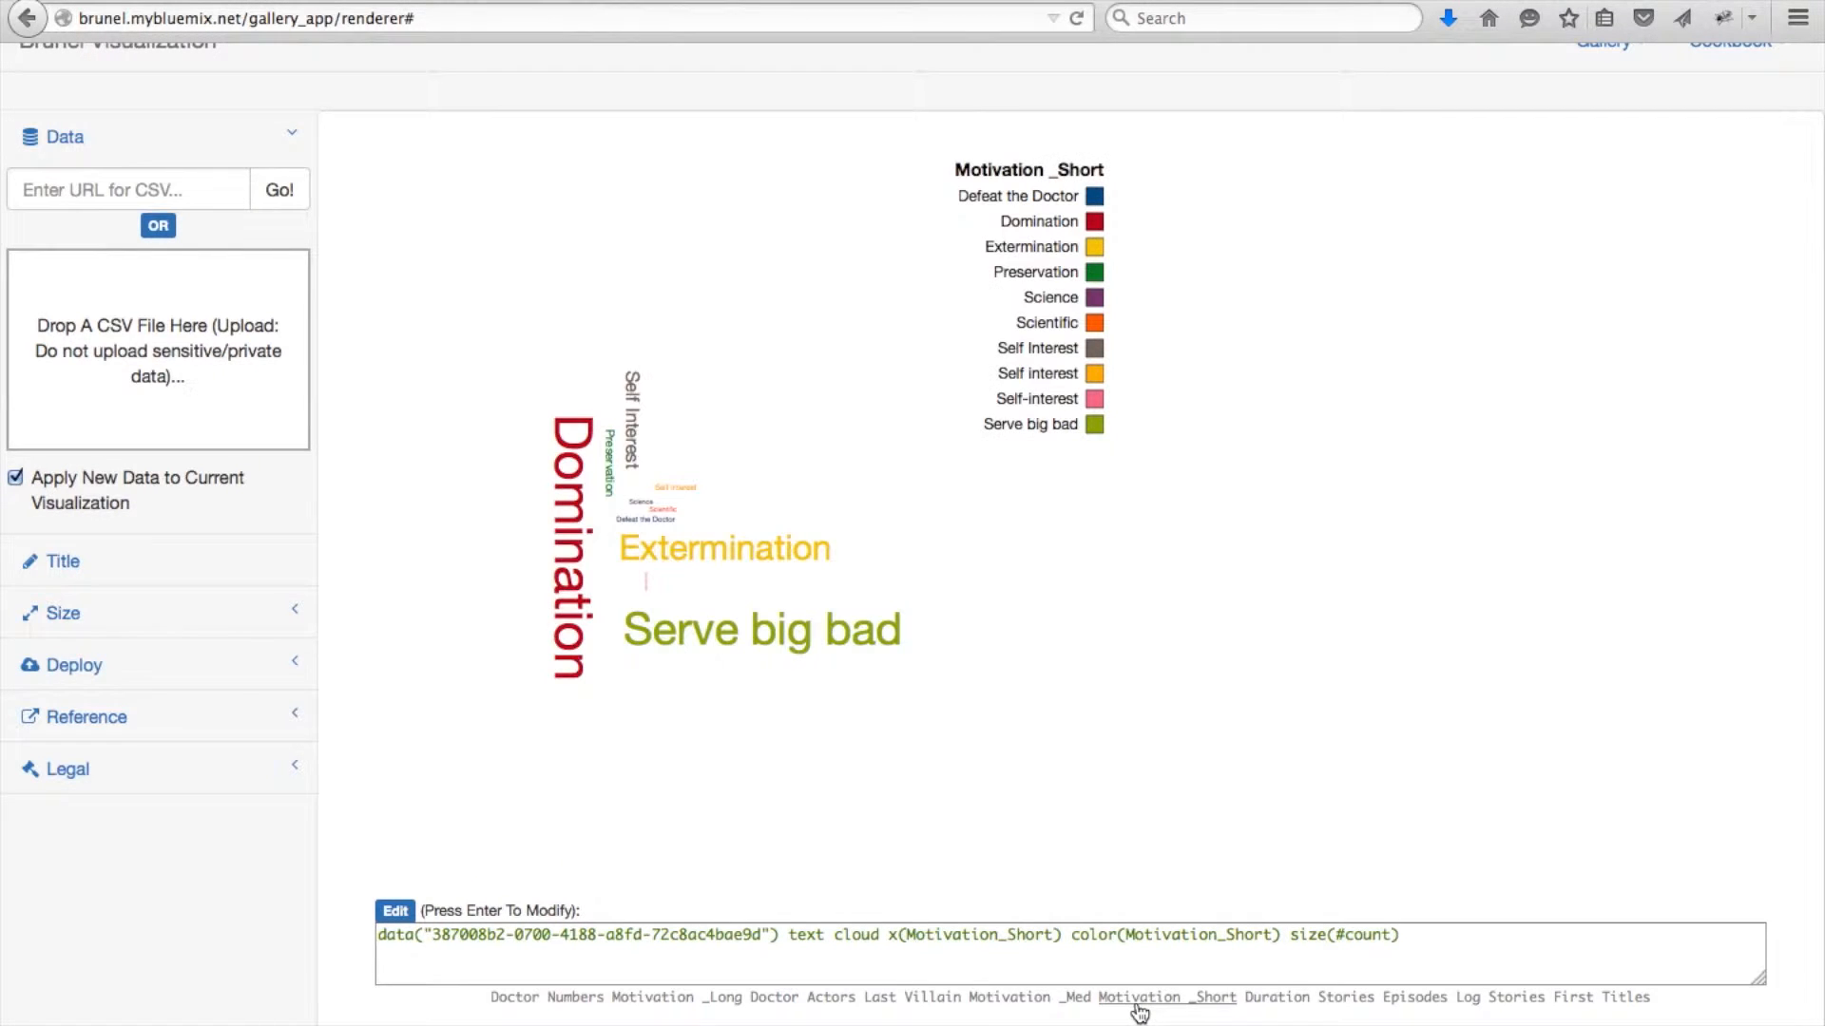
# Step: Apply the gallery's "Bubble chart of 2000 games" visualization to the current data
pyautogui.scroll(1, 1397, 708)
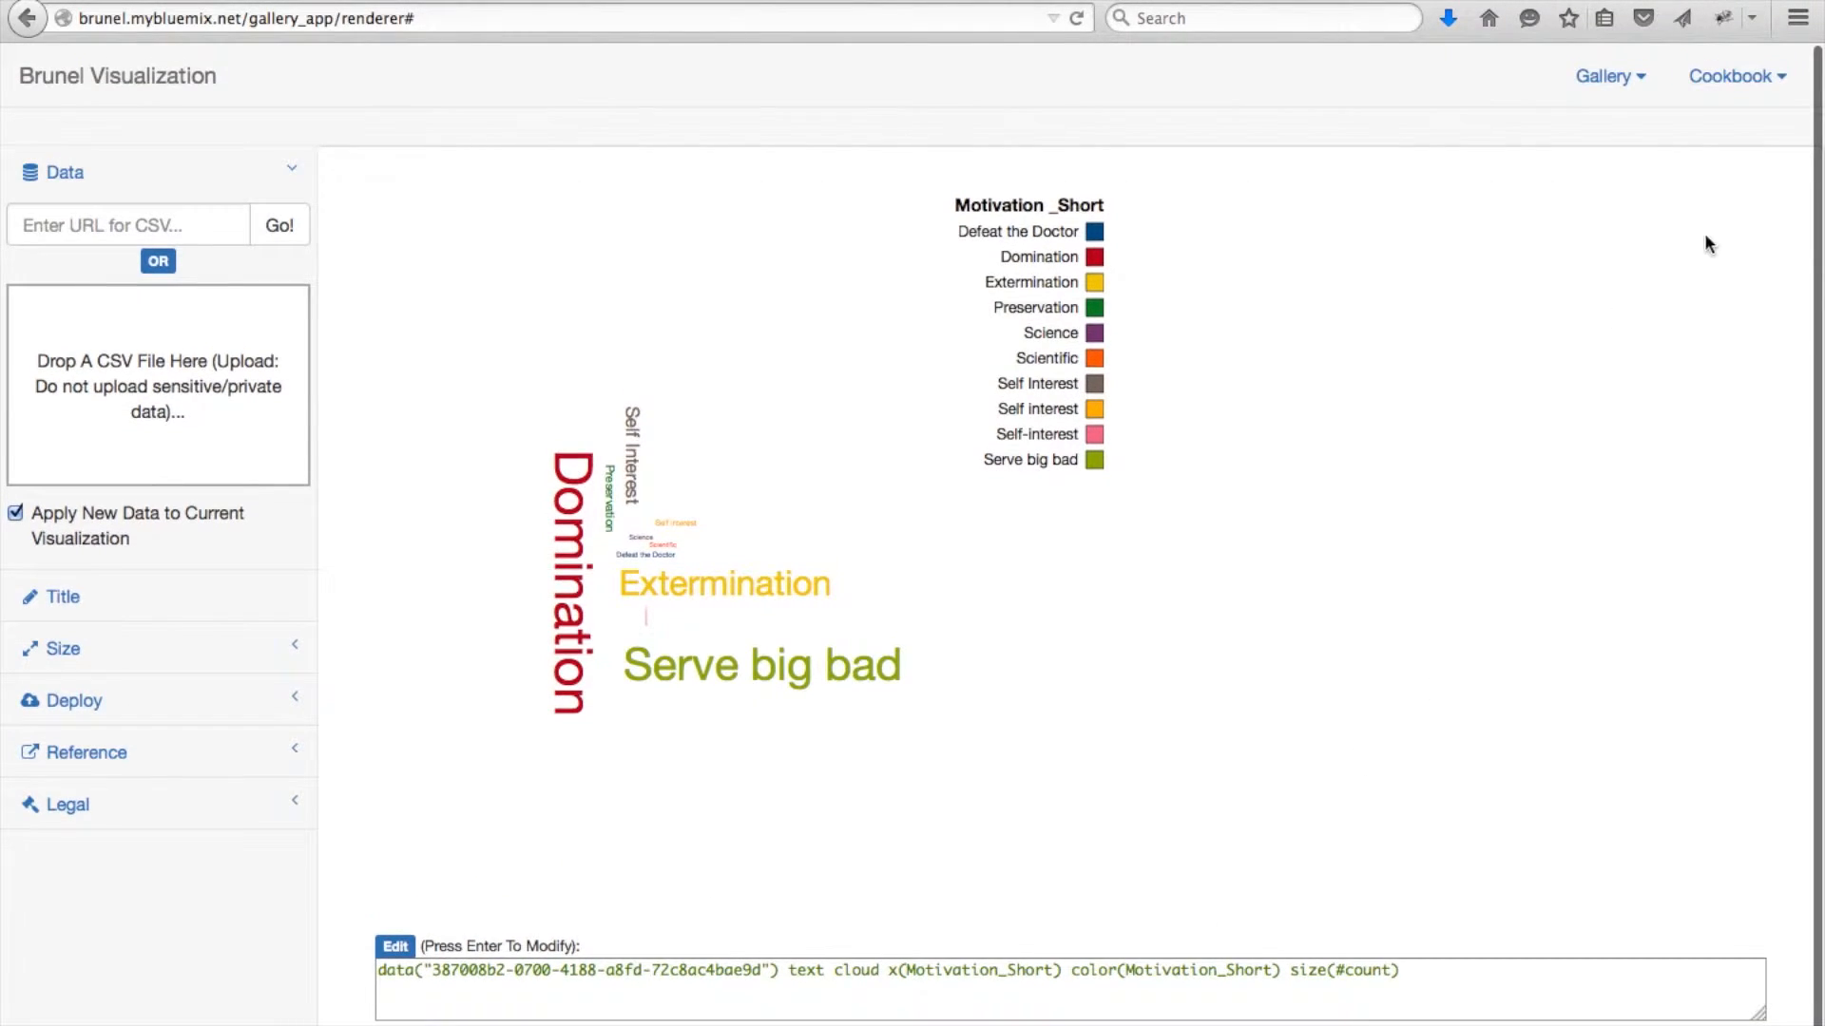
pyautogui.click(1639, 78)
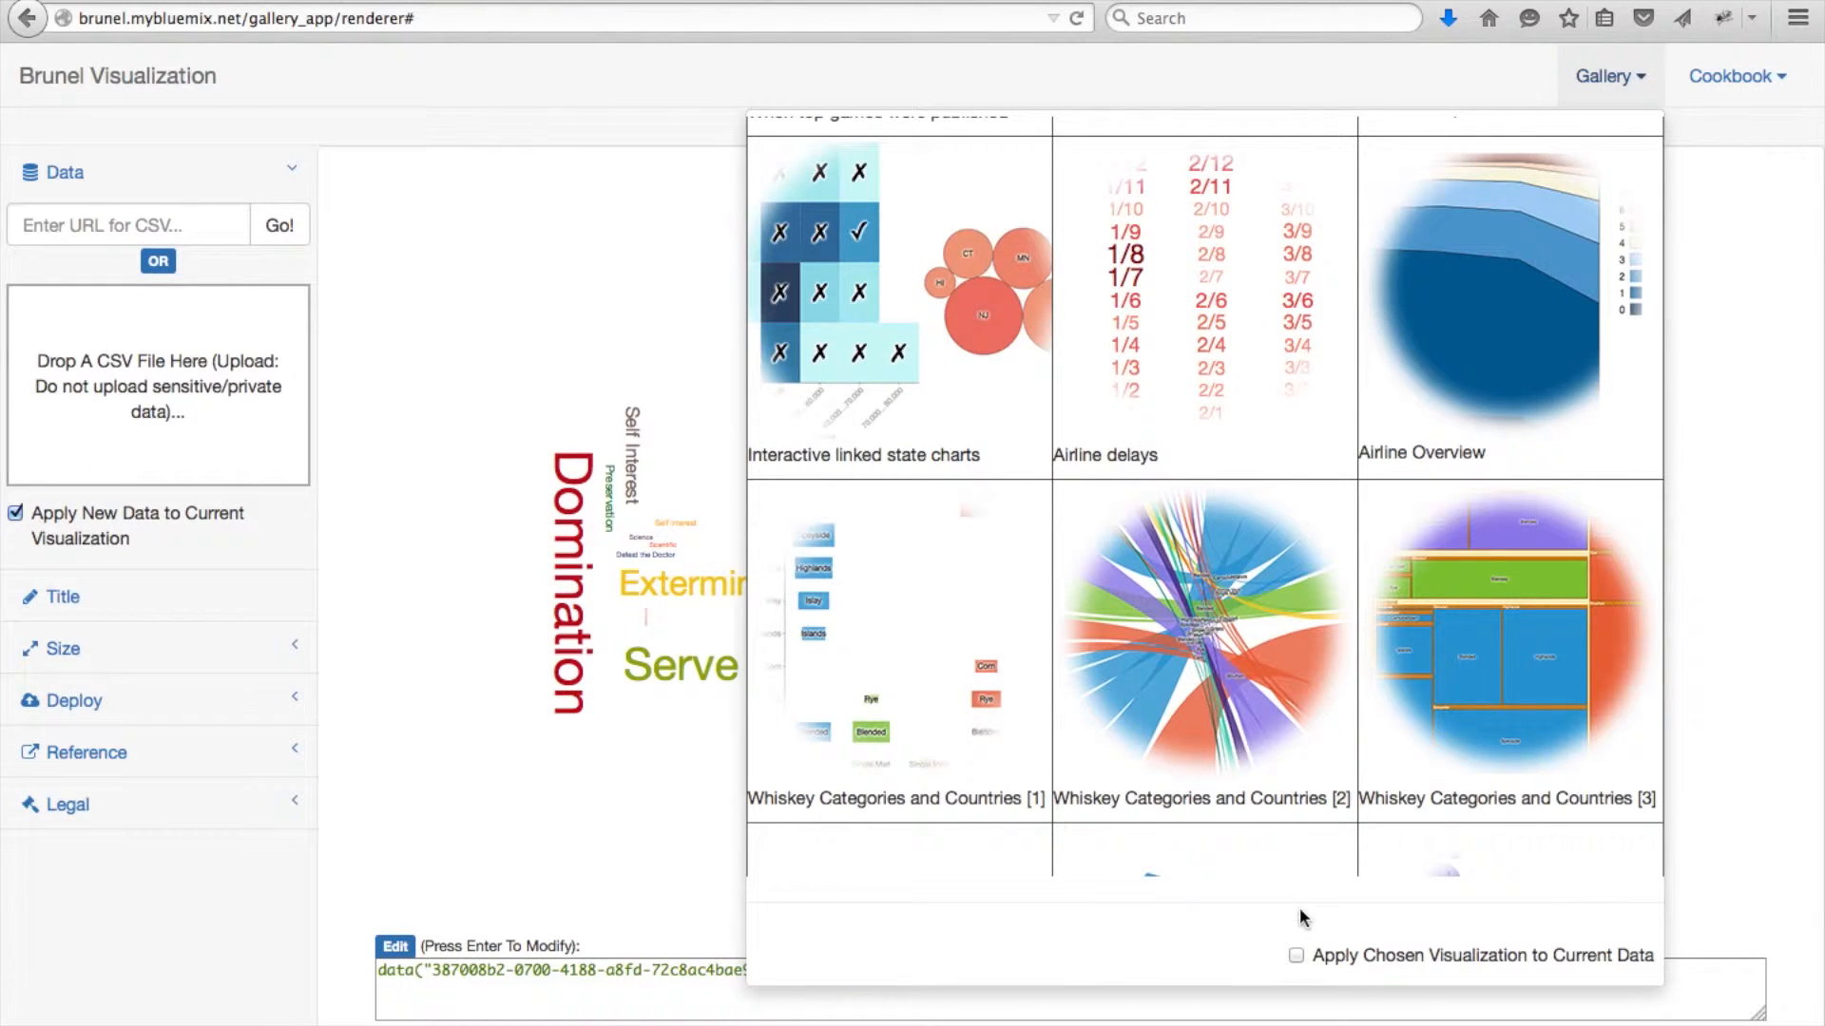
pyautogui.click(1296, 955)
pyautogui.scroll(4, 1012, 433)
pyautogui.scroll(3, 1013, 424)
pyautogui.click(935, 304)
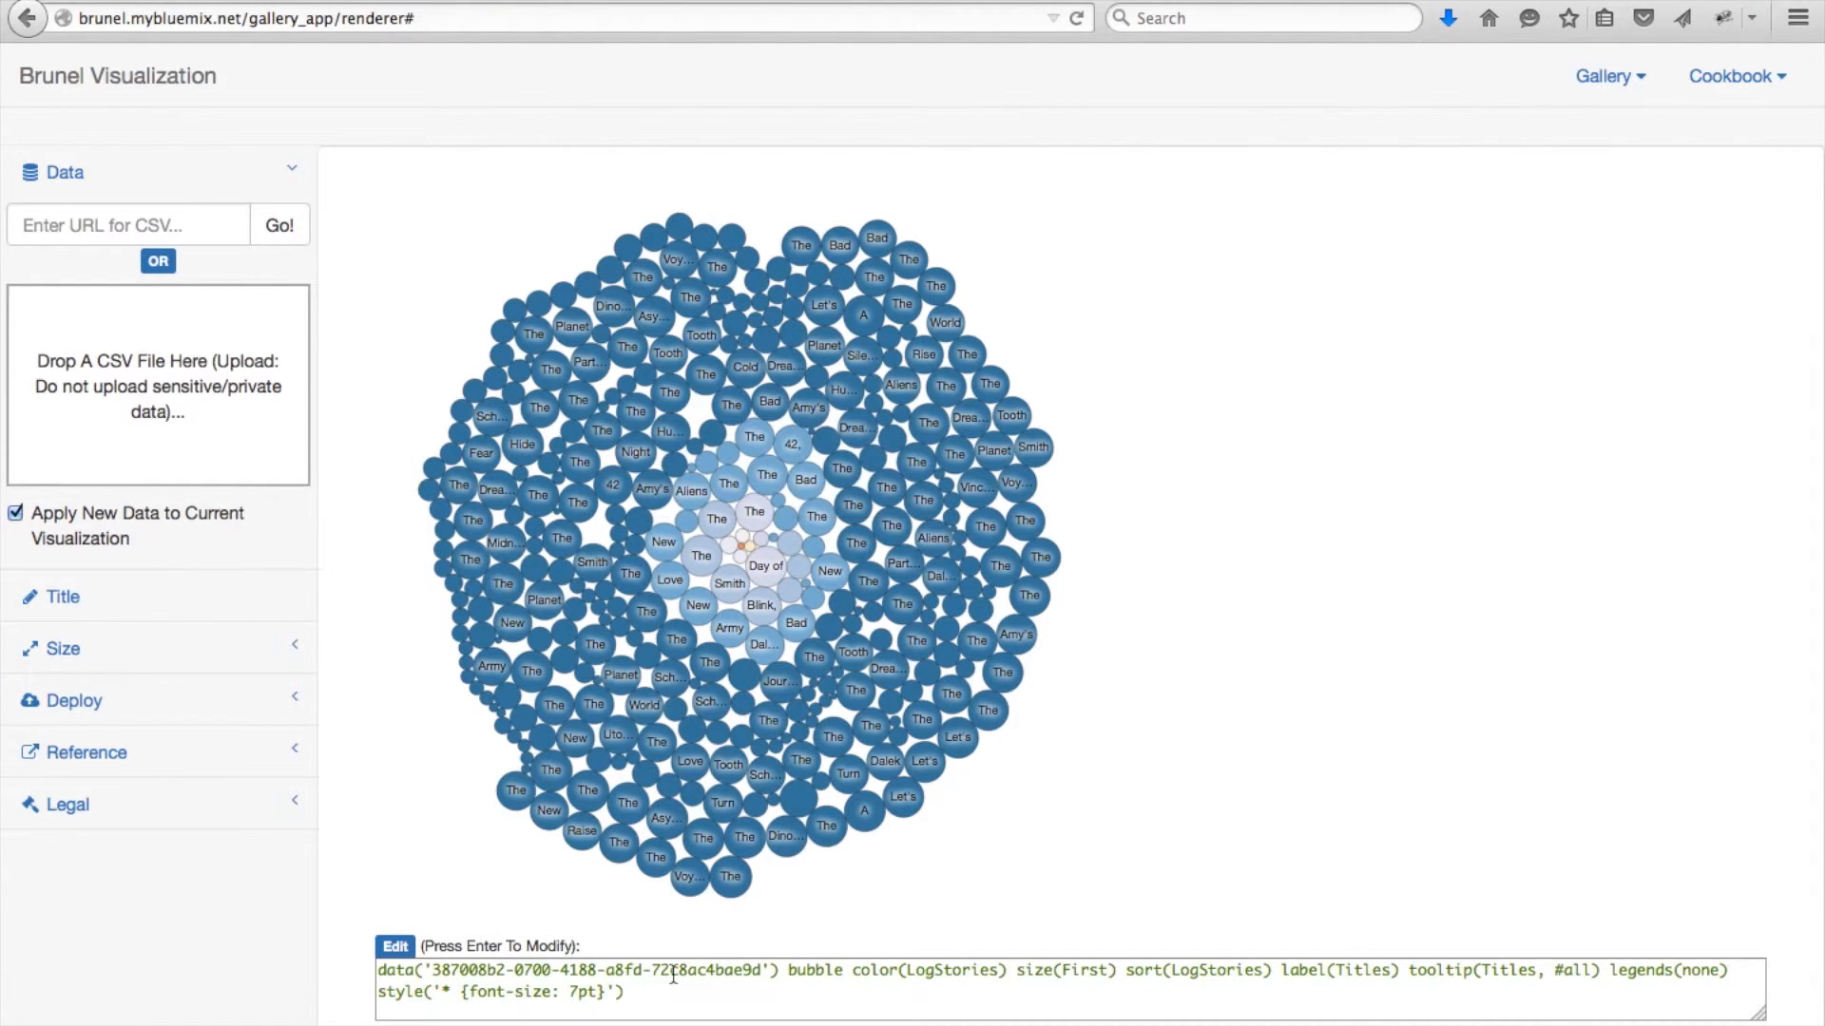
# Step: In the Brunel code, set the bubble color field to Motivation_short and the size field to Episodes
pyautogui.doubleClick(958, 974)
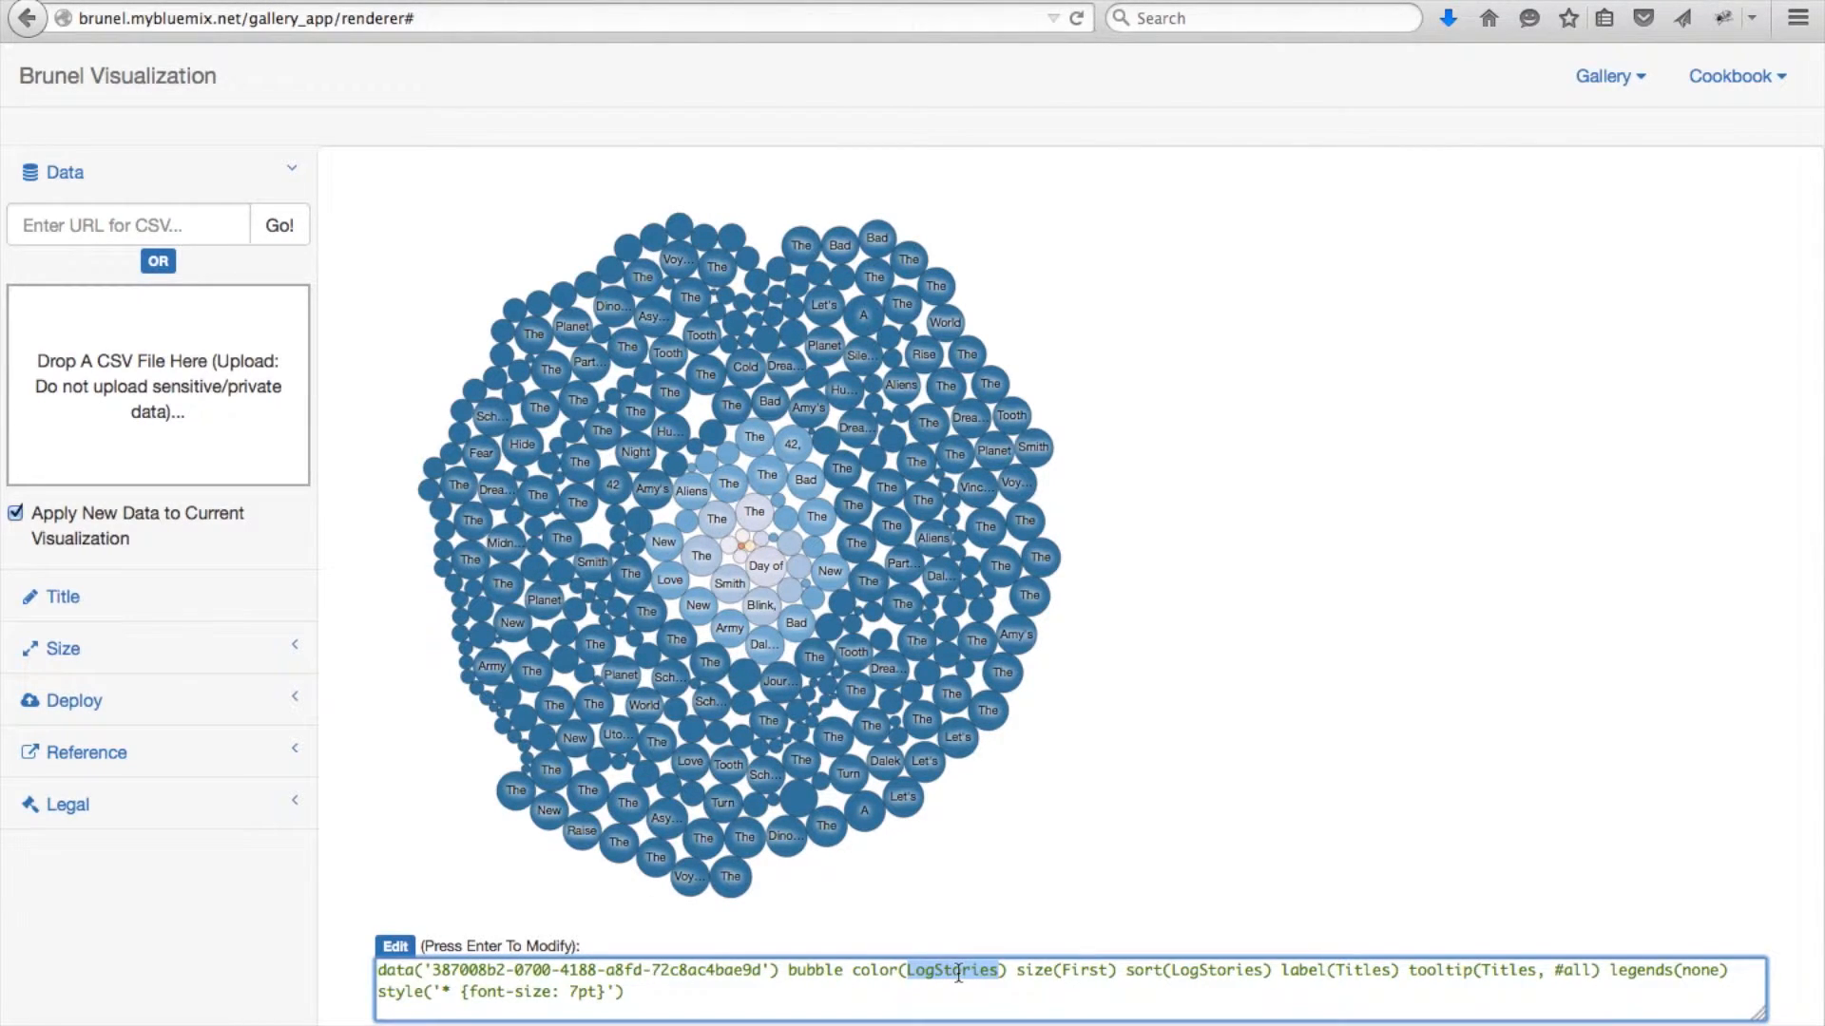
pyautogui.write('Motivation')
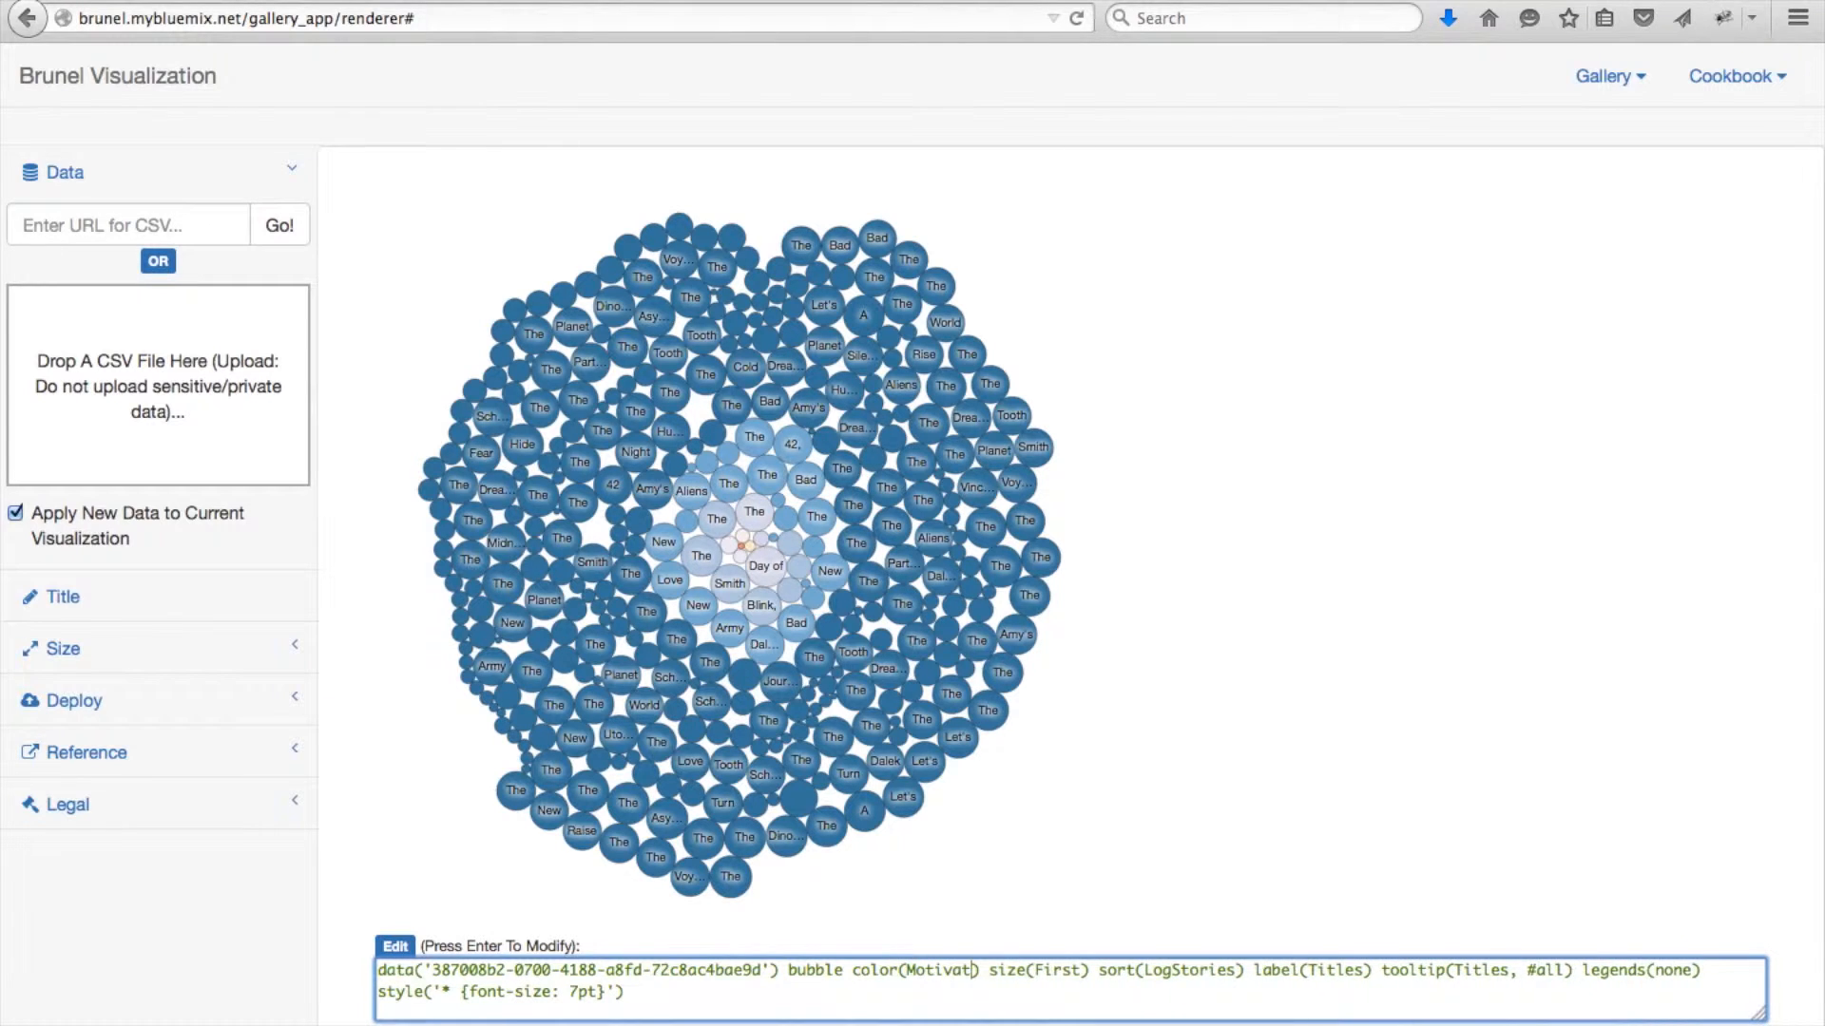
pyautogui.write('_short')
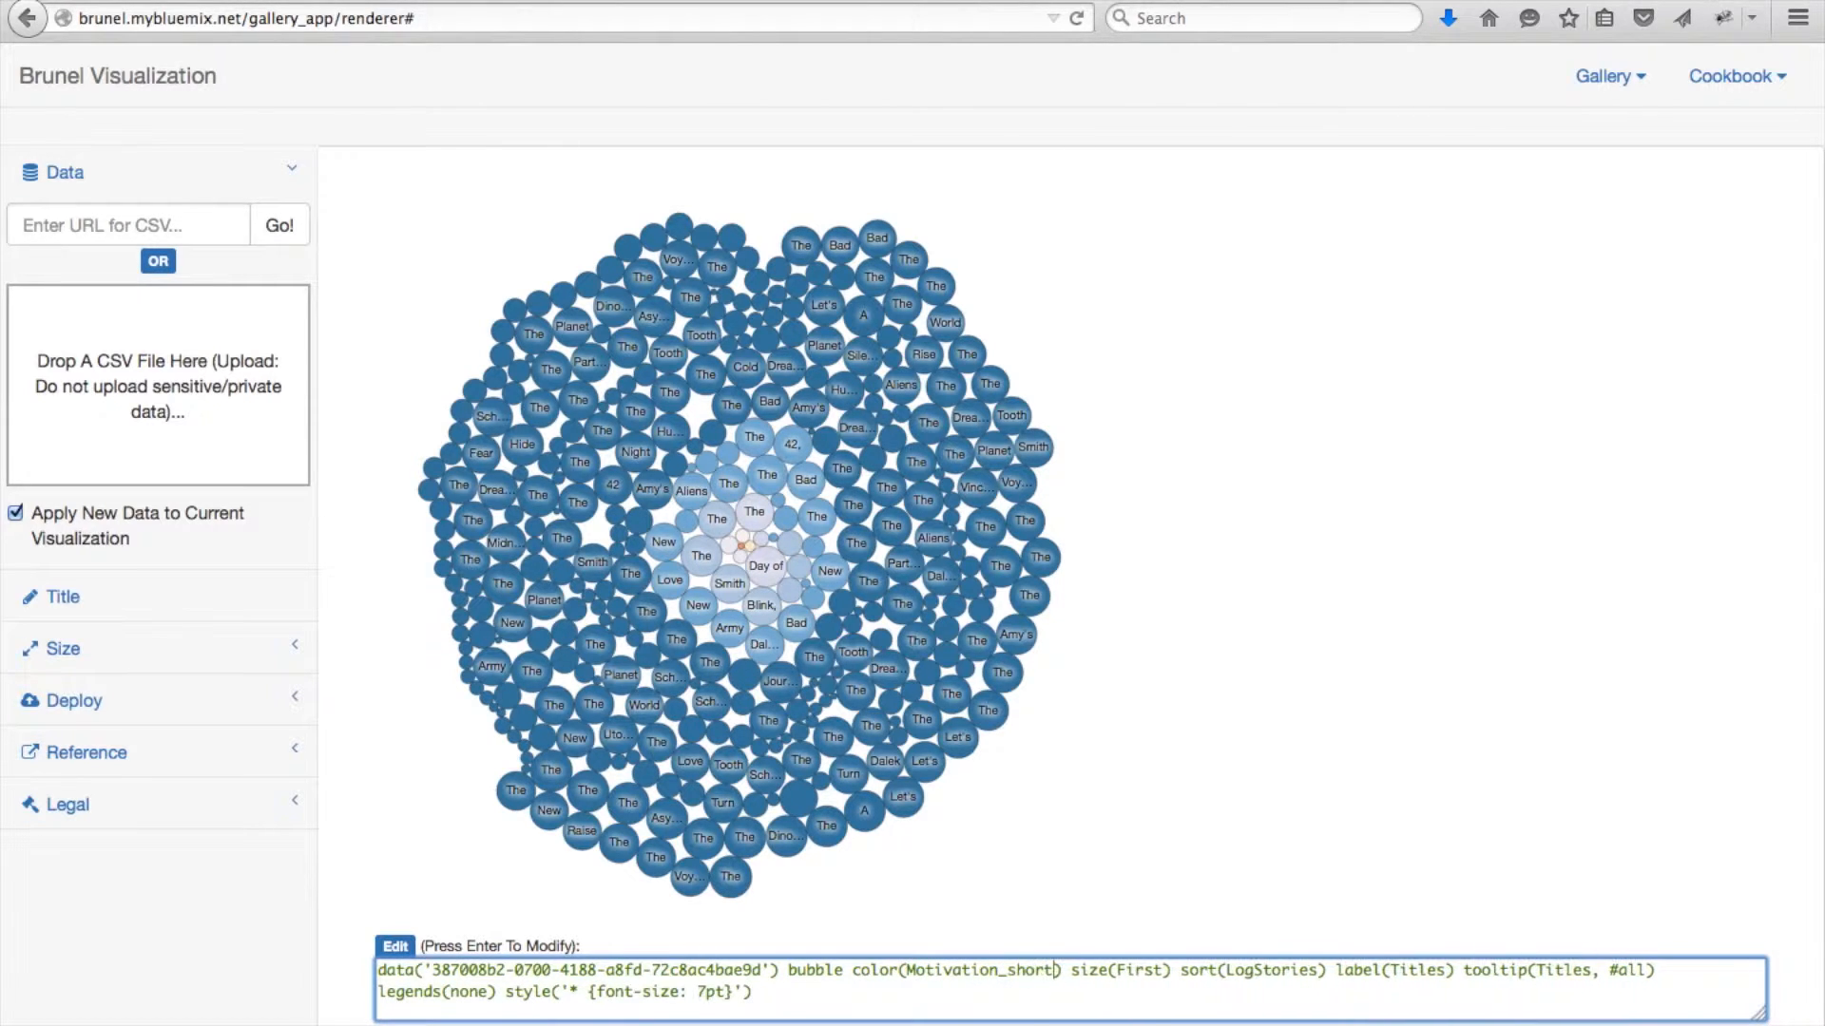
pyautogui.doubleClick(1151, 970)
pyautogui.write('Episodes')
# Step: Set the sort to First:ascending and the label field to Villain in the Brunel code, and redraw the chart
pyautogui.doubleClick(1302, 971)
pyautogui.write('First:ass')
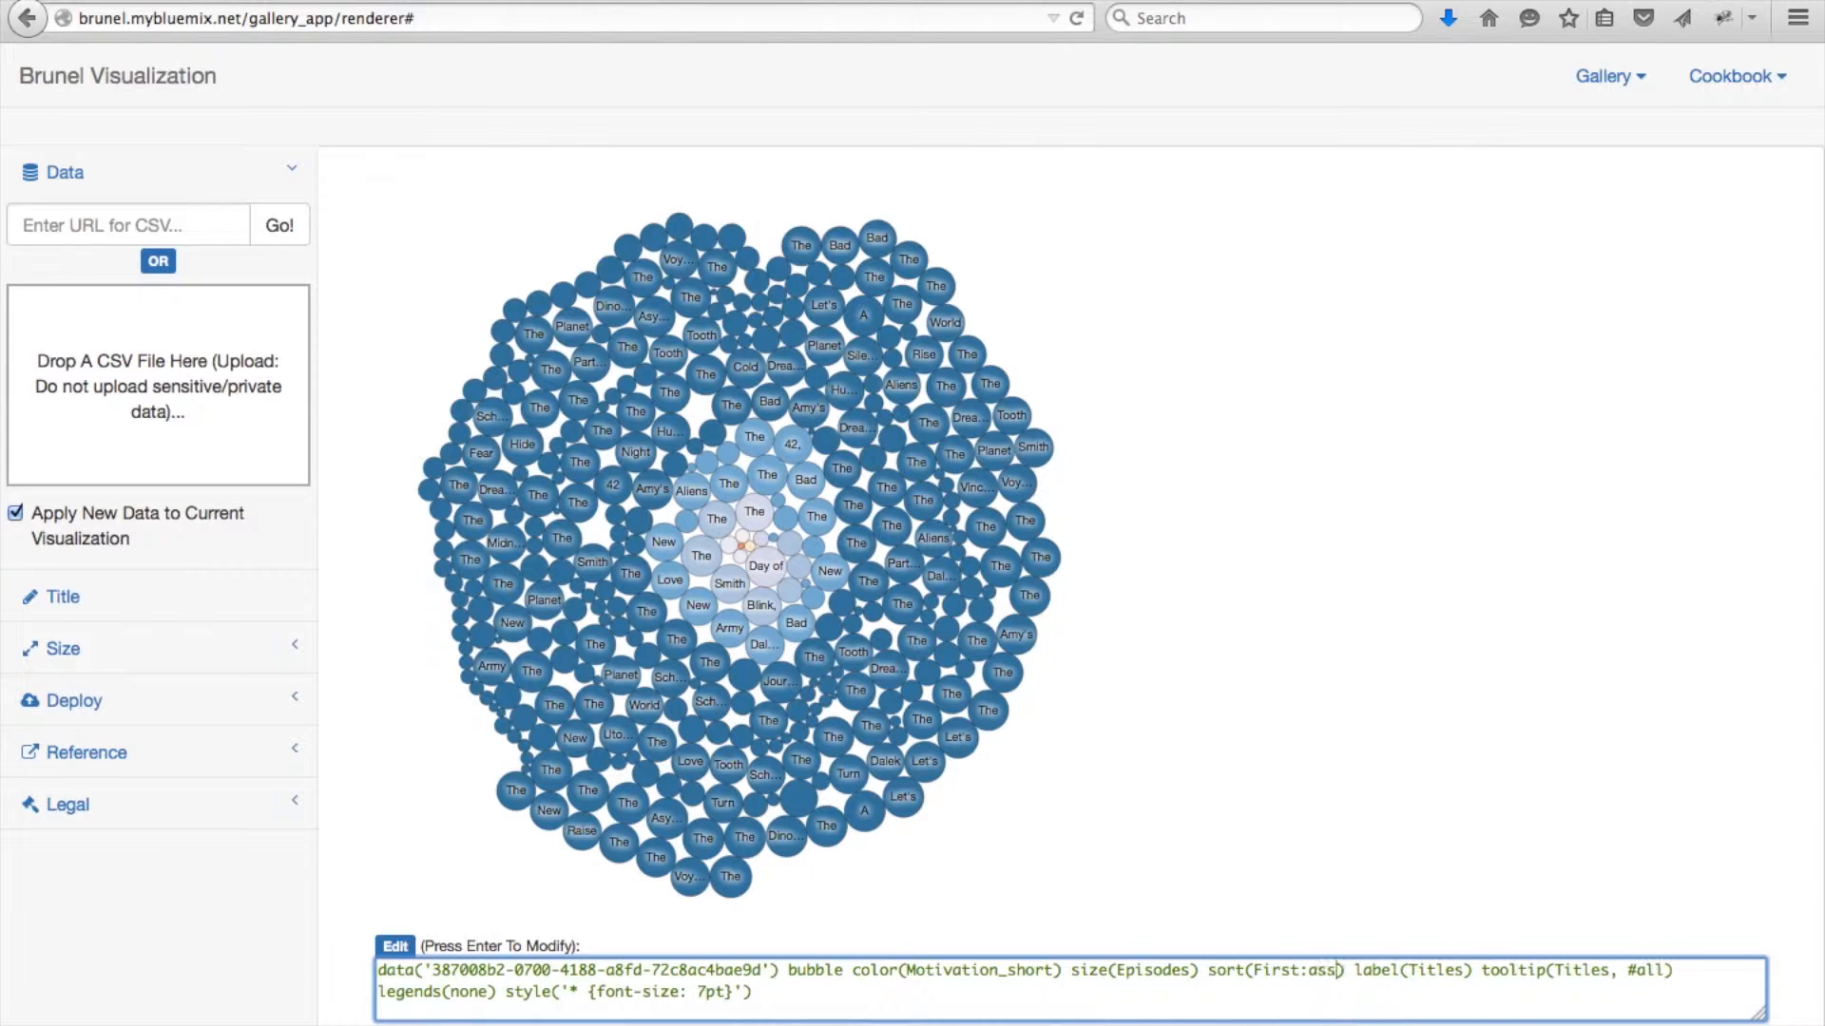
pyautogui.write('ending')
pyautogui.doubleClick(1504, 970)
pyautogui.write('Villain')
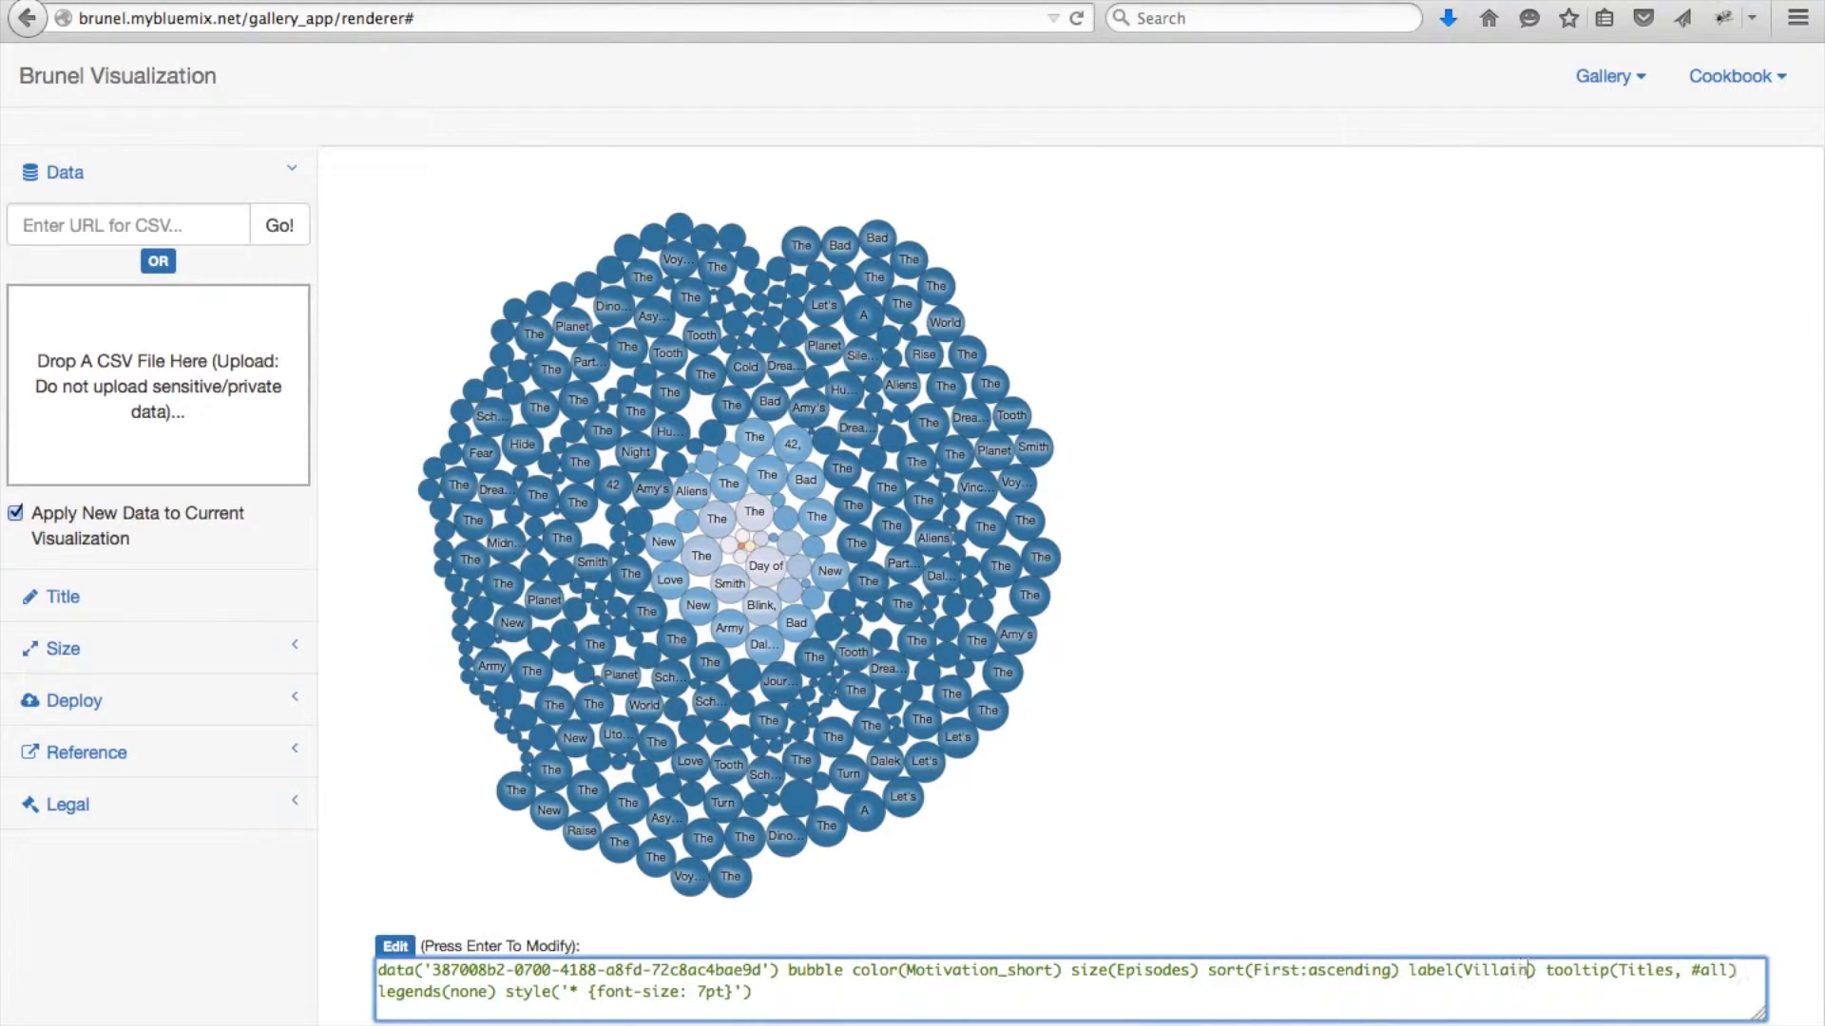
pyautogui.press('Return')
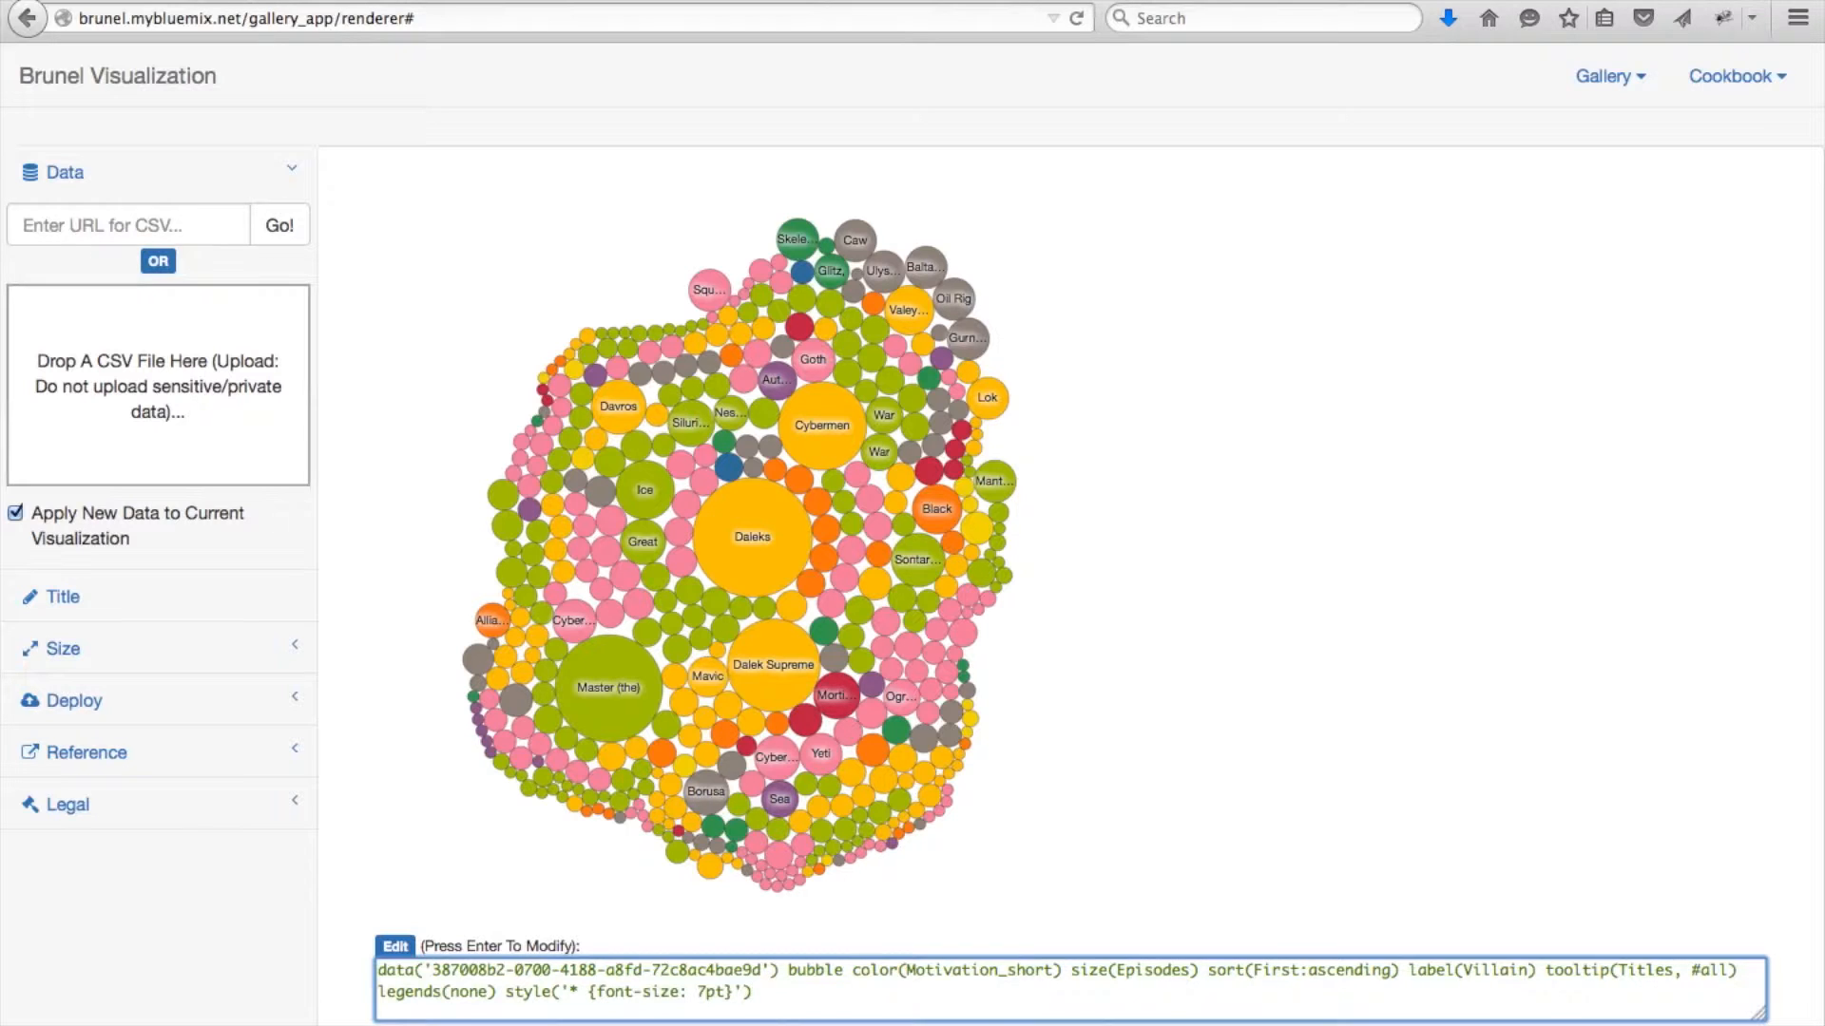
# Step: Title the chart "Doctor Who Villains" and describe it as "Number of episodes, motivations and when villains first appeared in Dr. Who episodes."
pyautogui.click(80, 588)
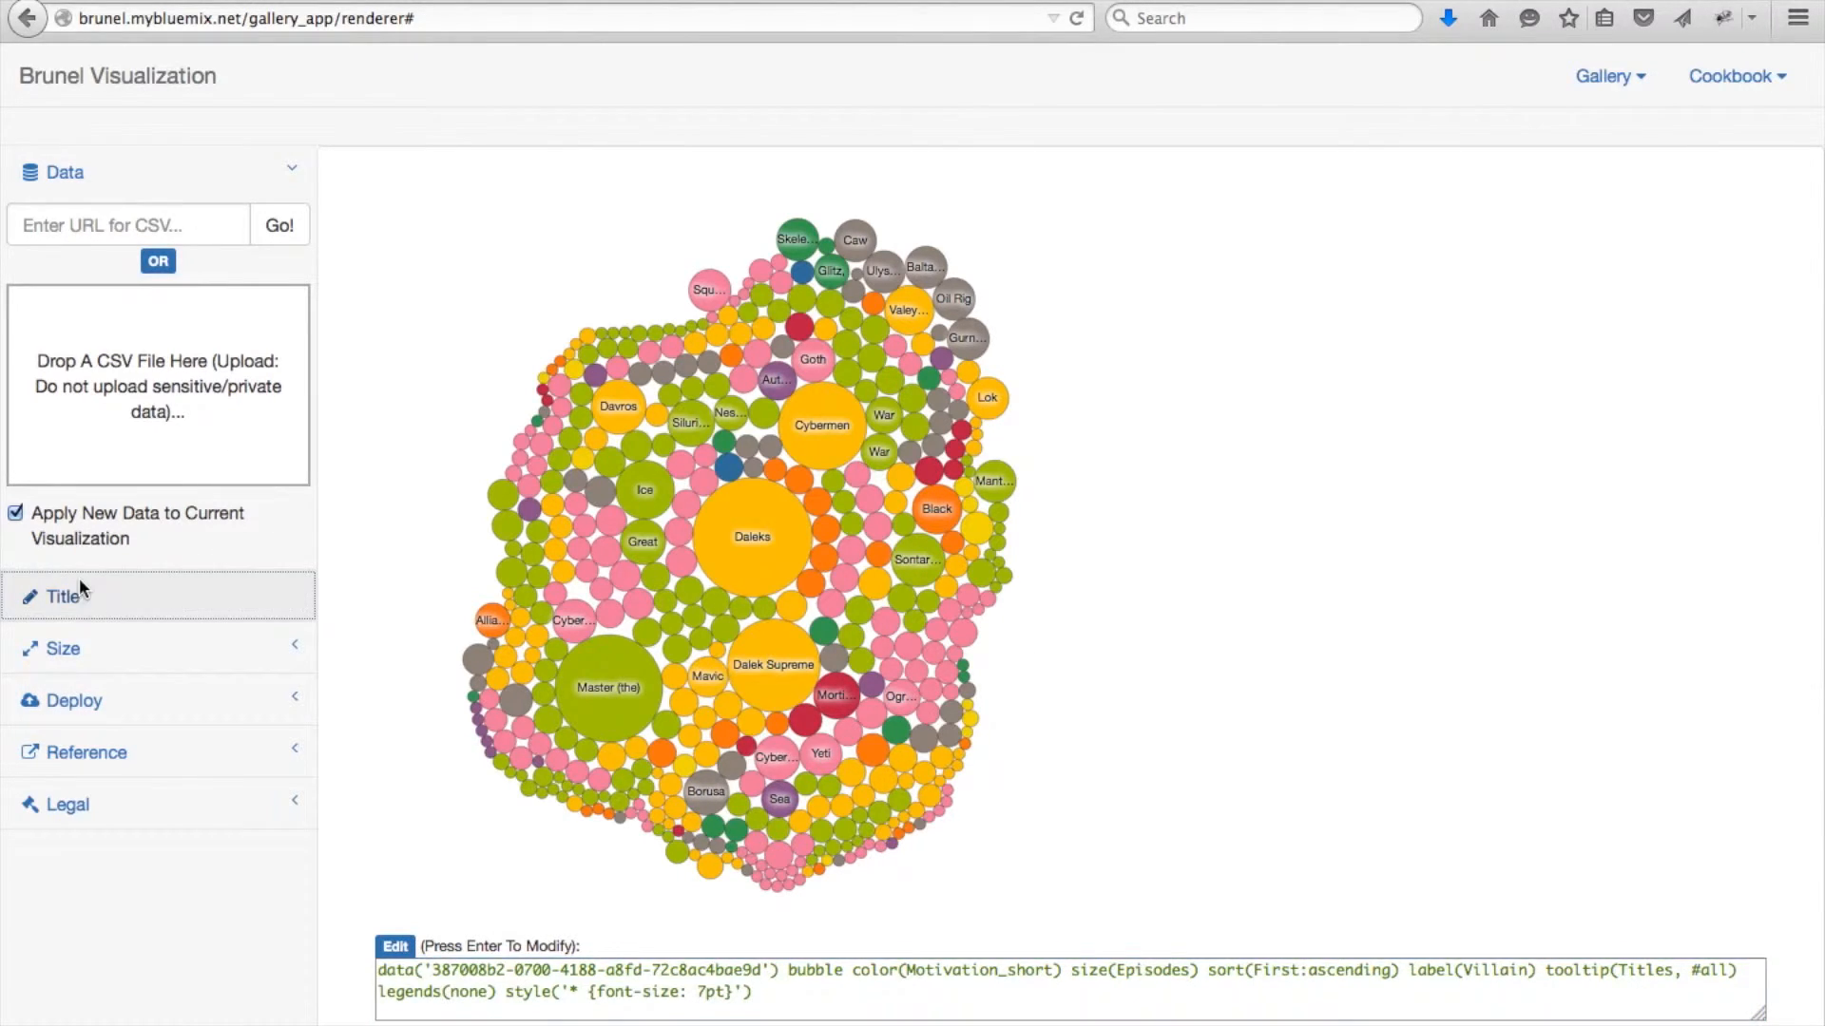
pyautogui.click(706, 278)
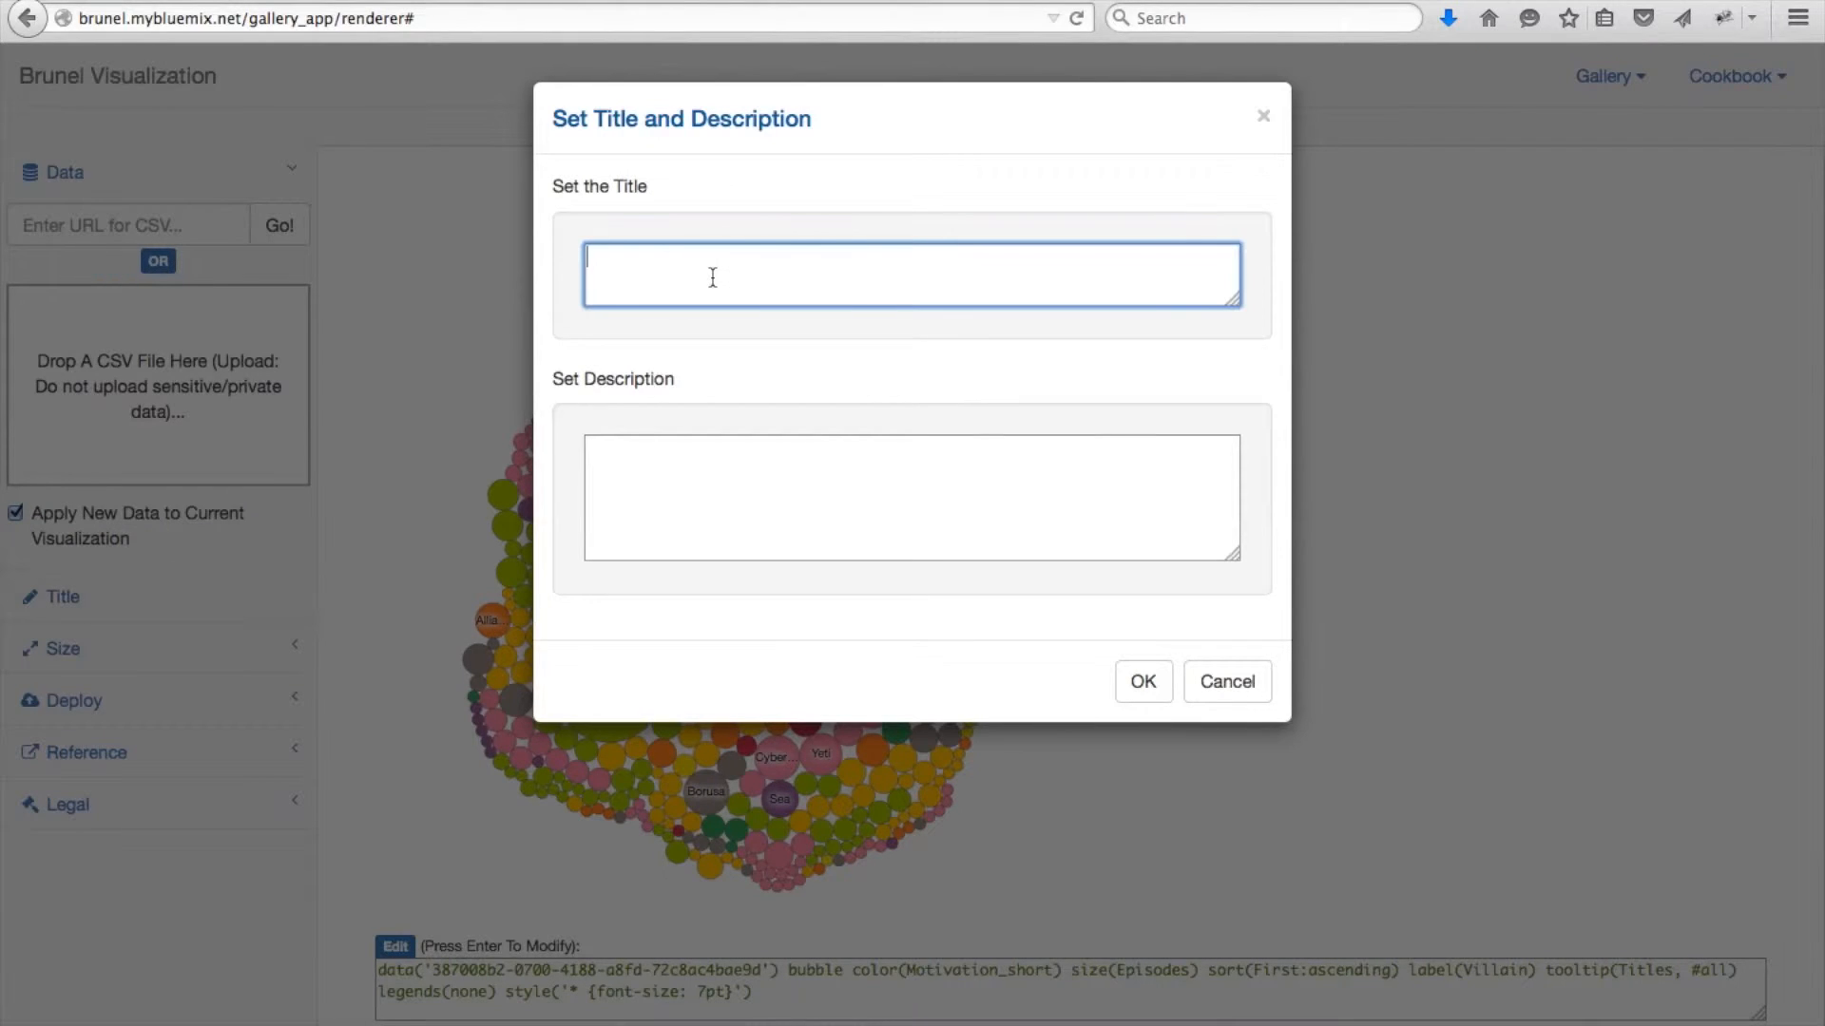
pyautogui.write('Doctor Who Villains')
pyautogui.click(713, 473)
pyautogui.write('Number of')
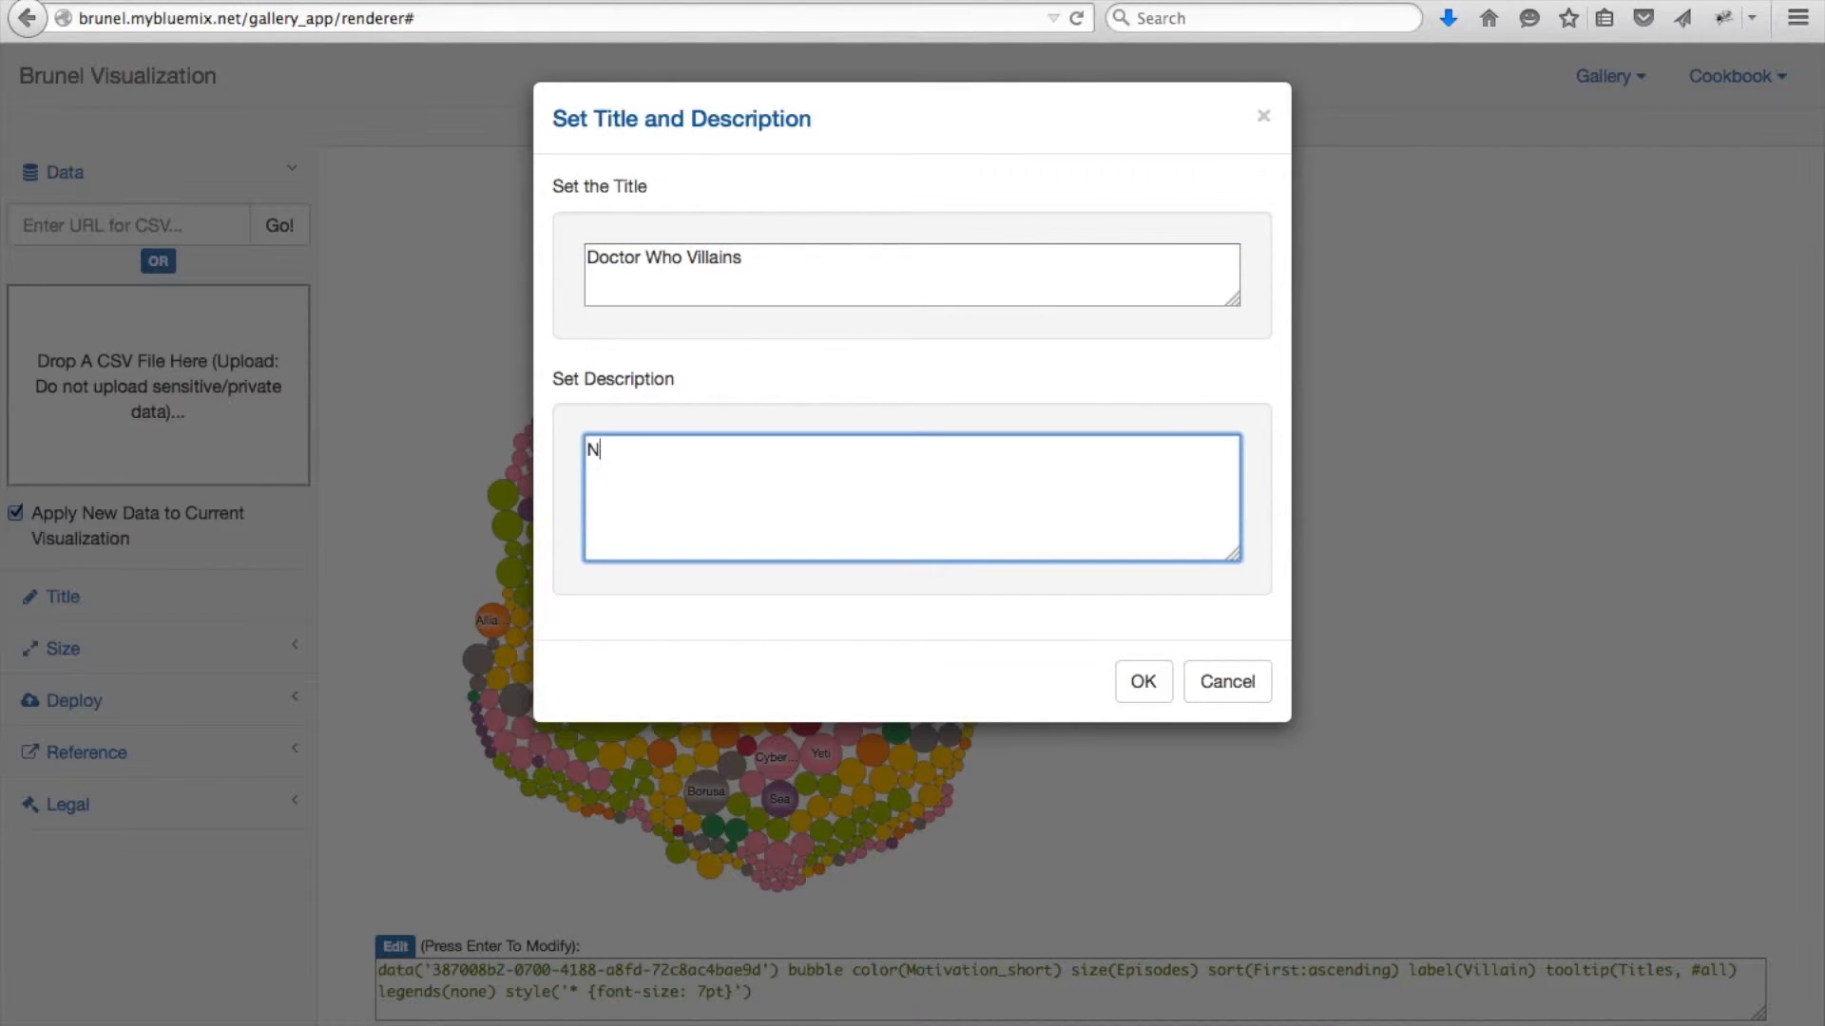
pyautogui.write('episodes, motivations and when villains first appeared in Dr. Who episodes.')
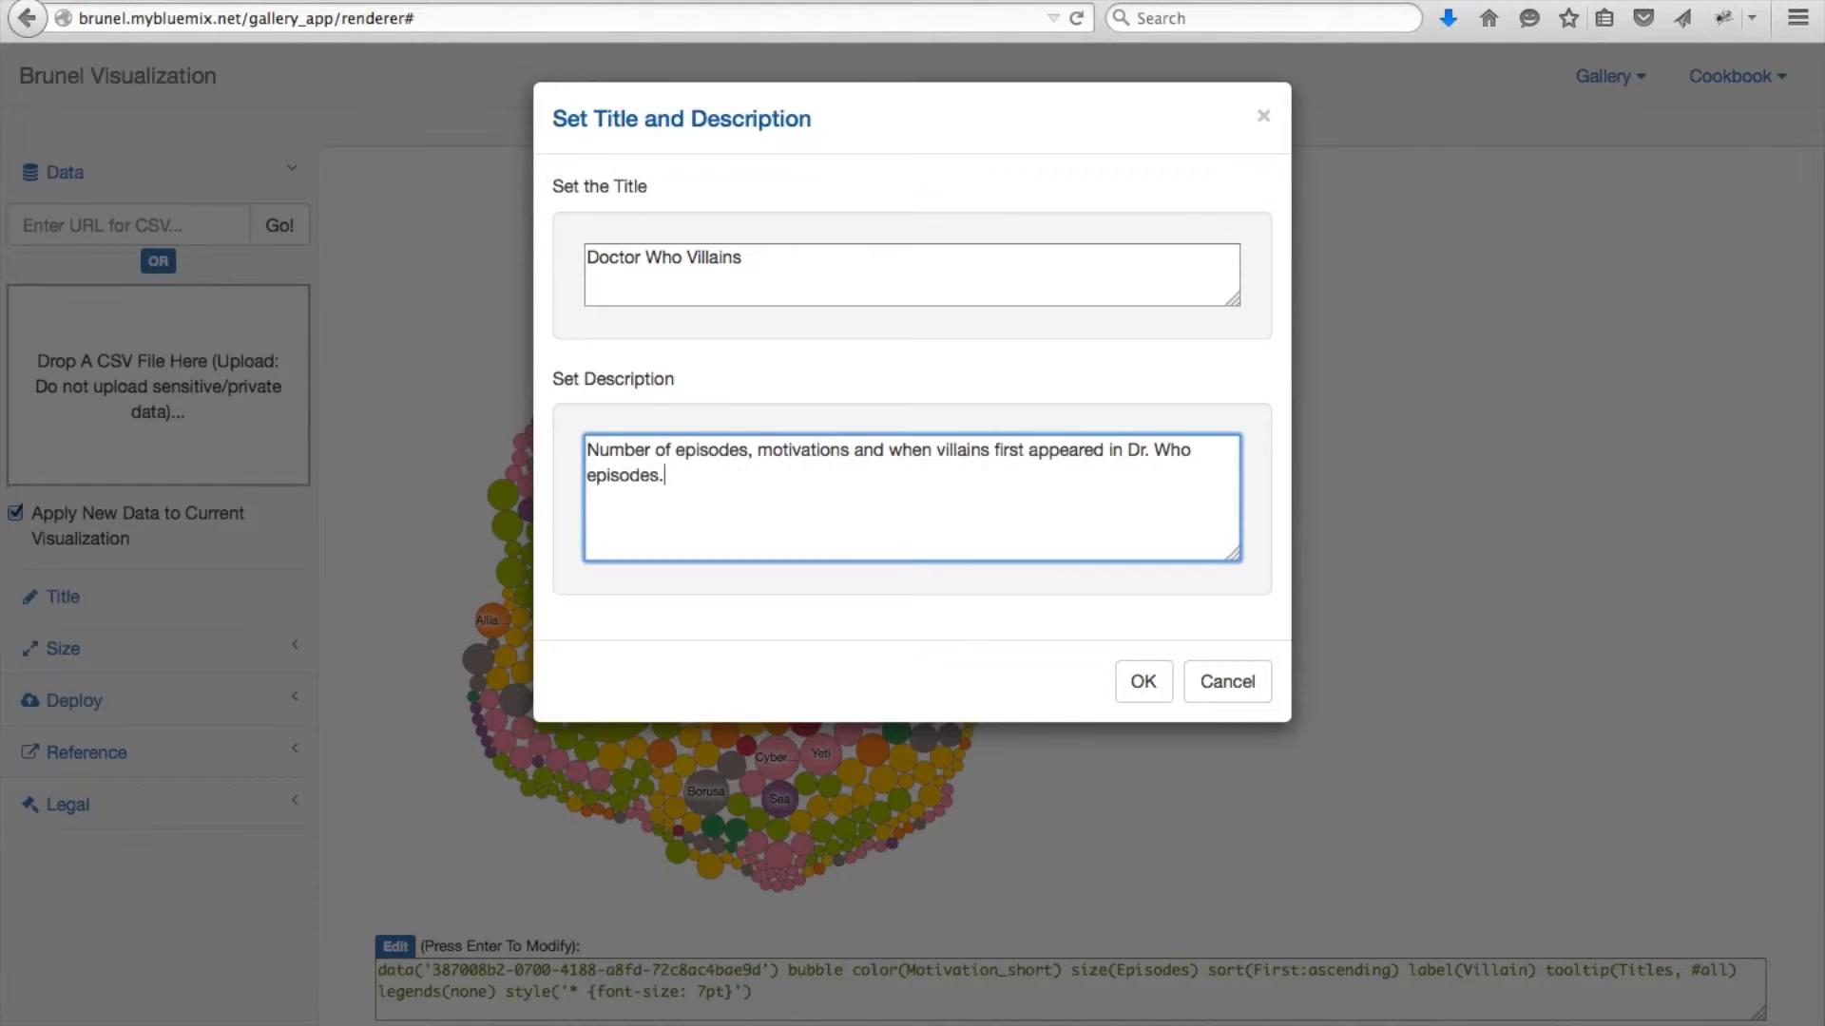
pyautogui.click(1144, 682)
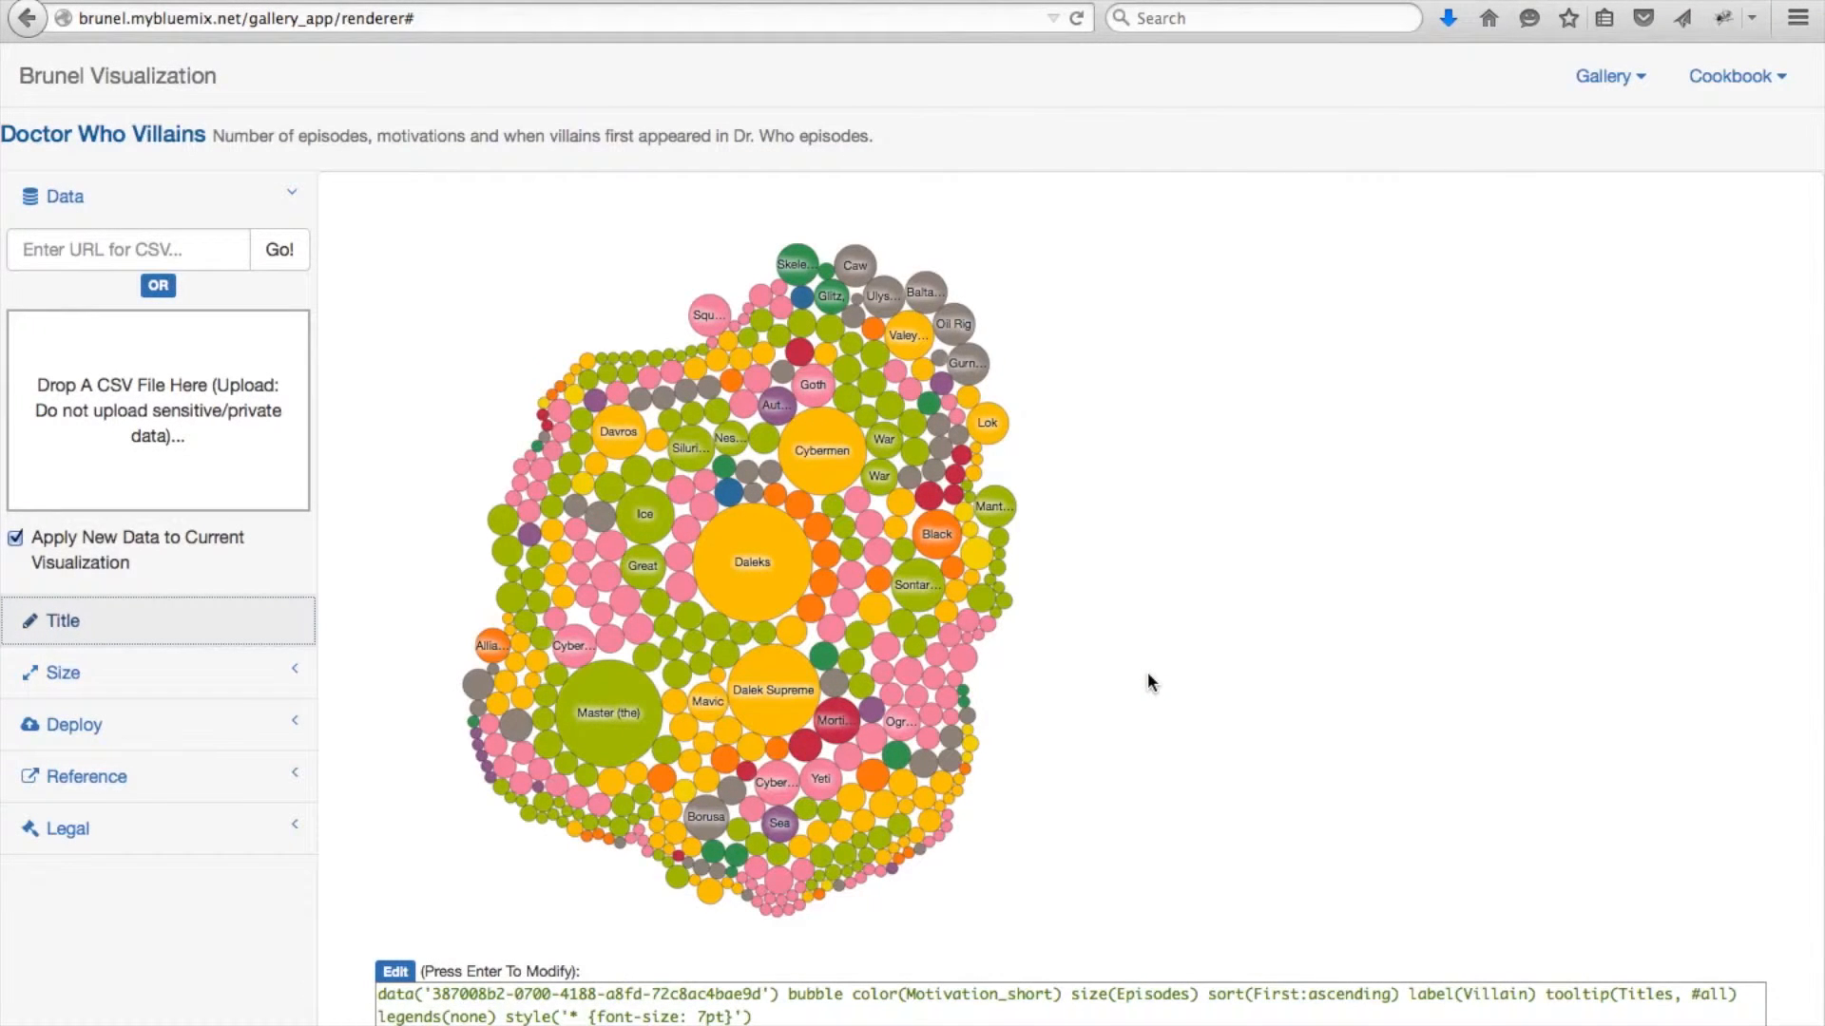
# Step: Resize the visualization to the predefined 448 x 336 size and change it to 640 x 480
pyautogui.click(109, 680)
pyautogui.click(277, 357)
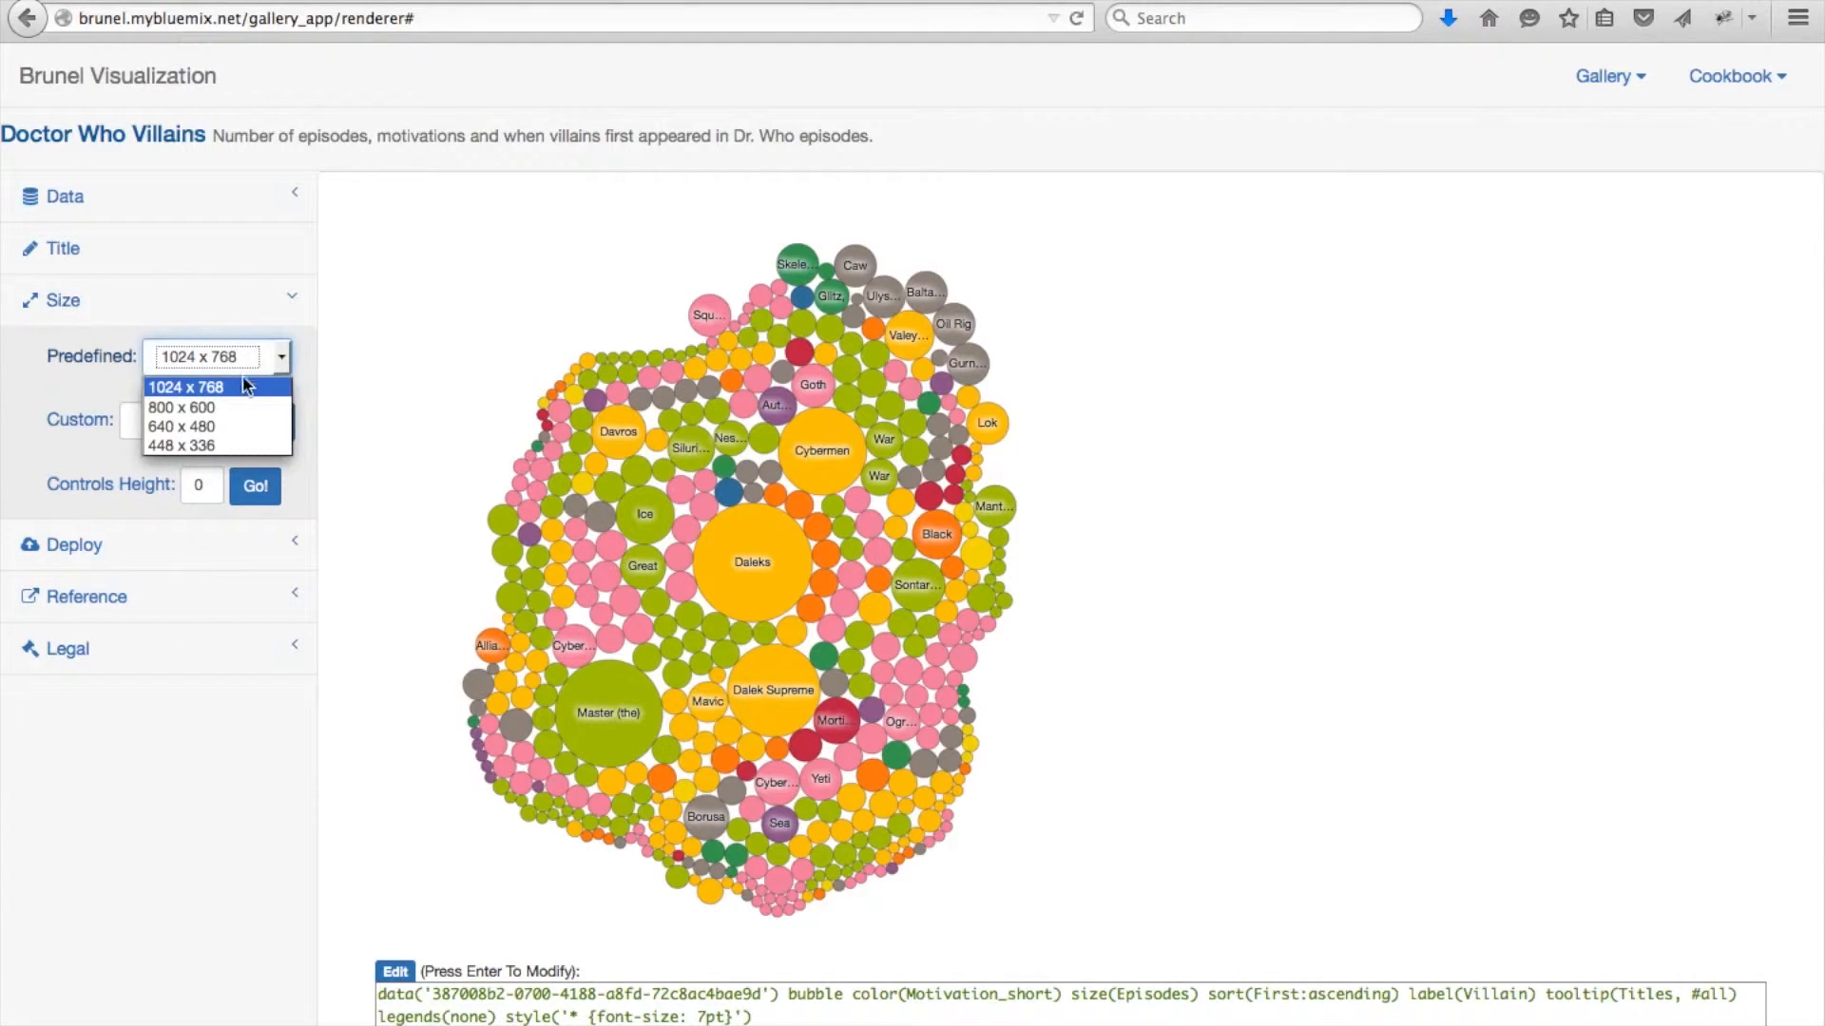
pyautogui.click(208, 447)
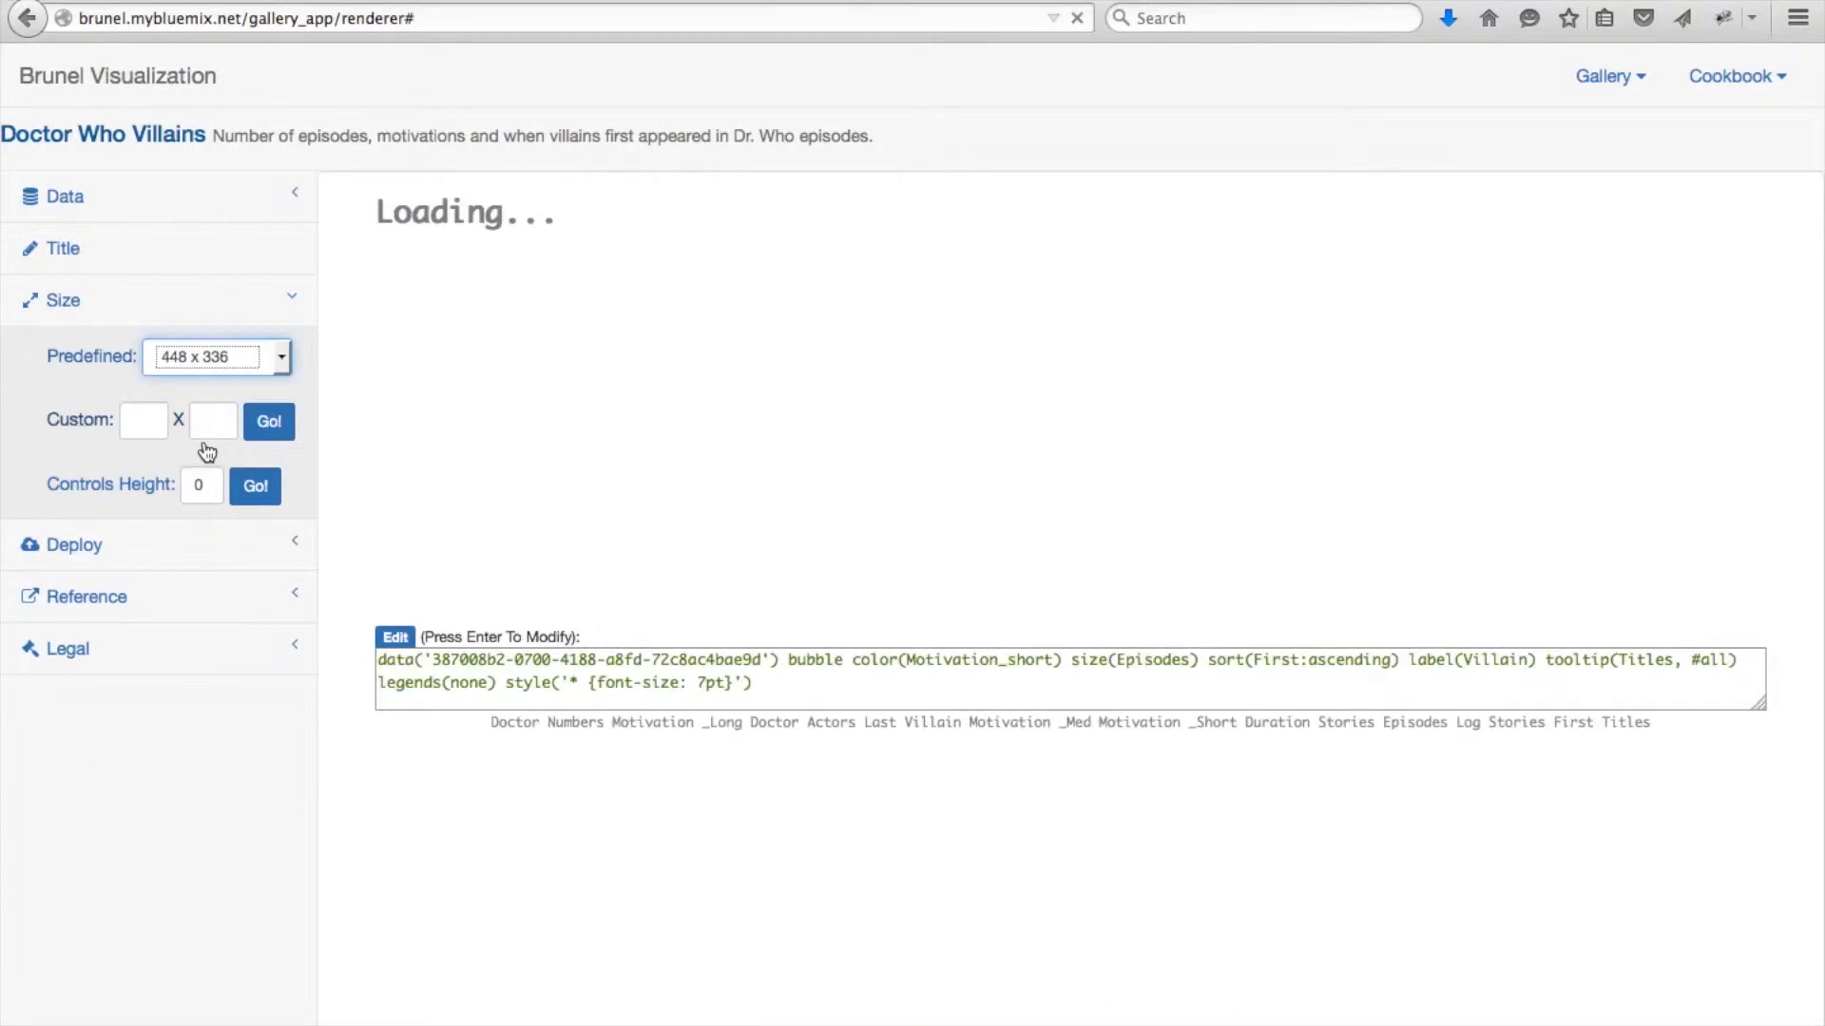
pyautogui.click(216, 355)
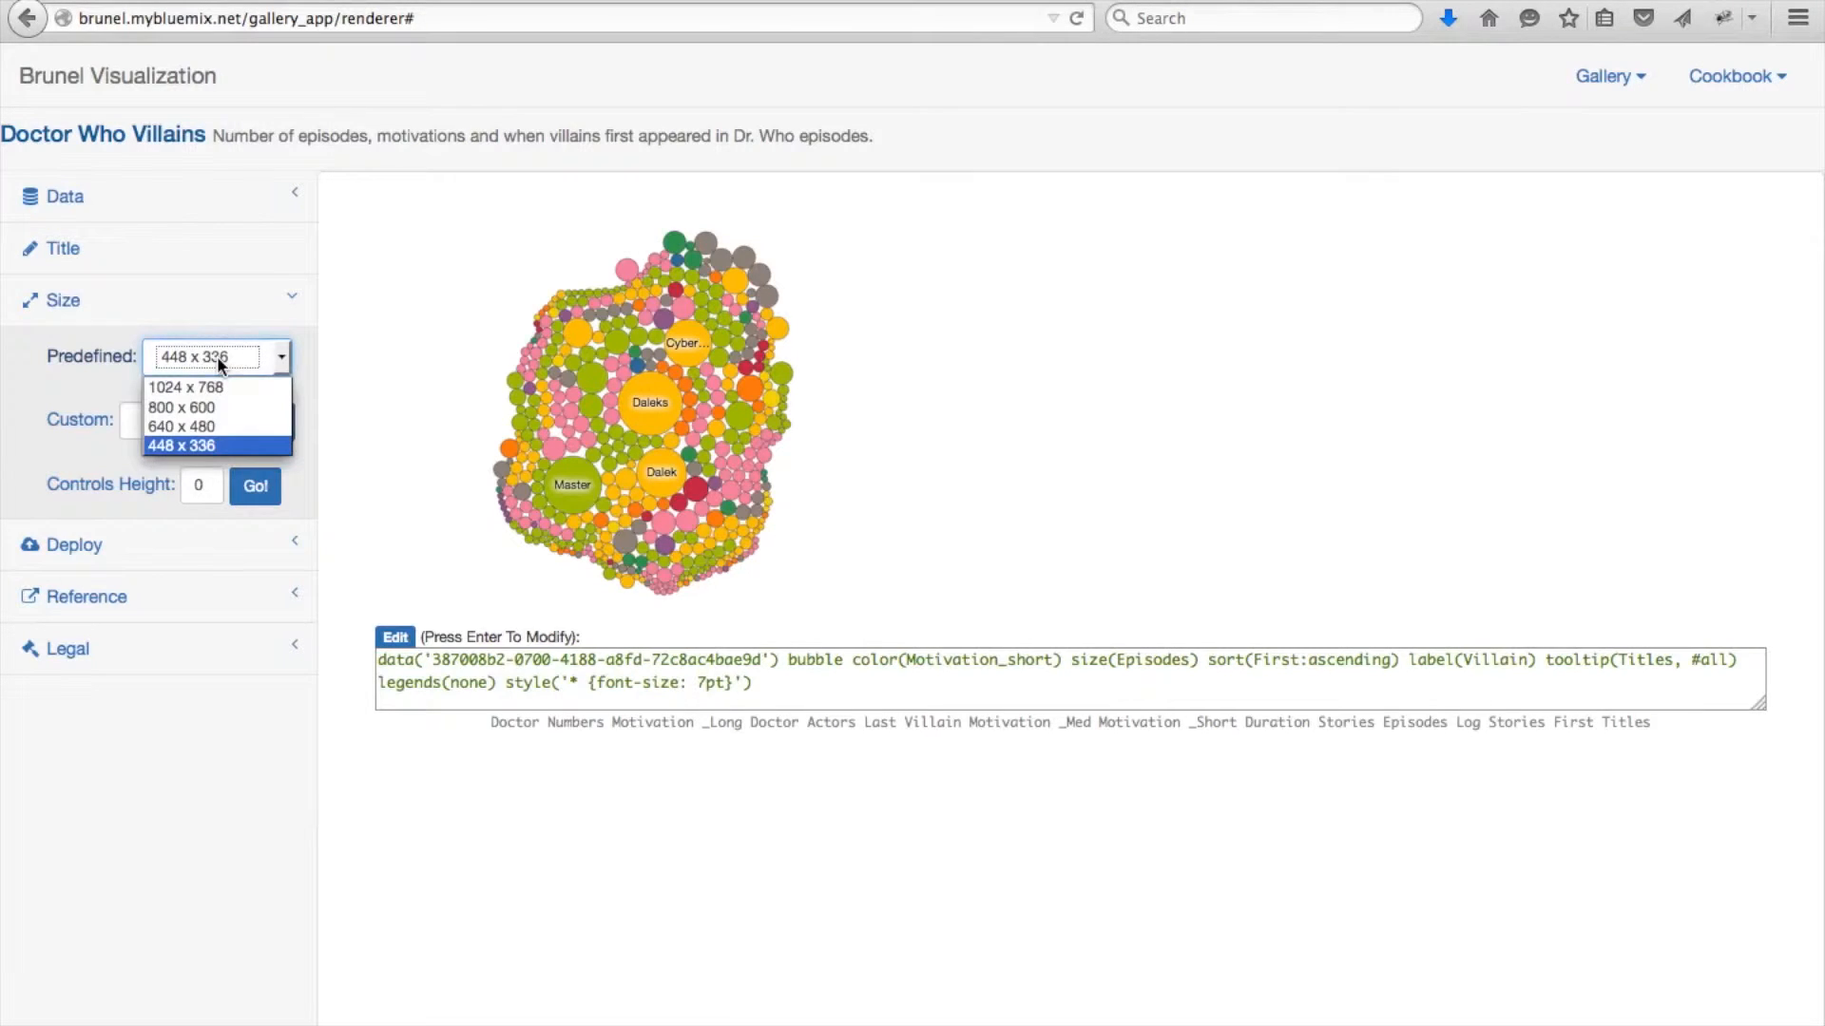
pyautogui.click(209, 424)
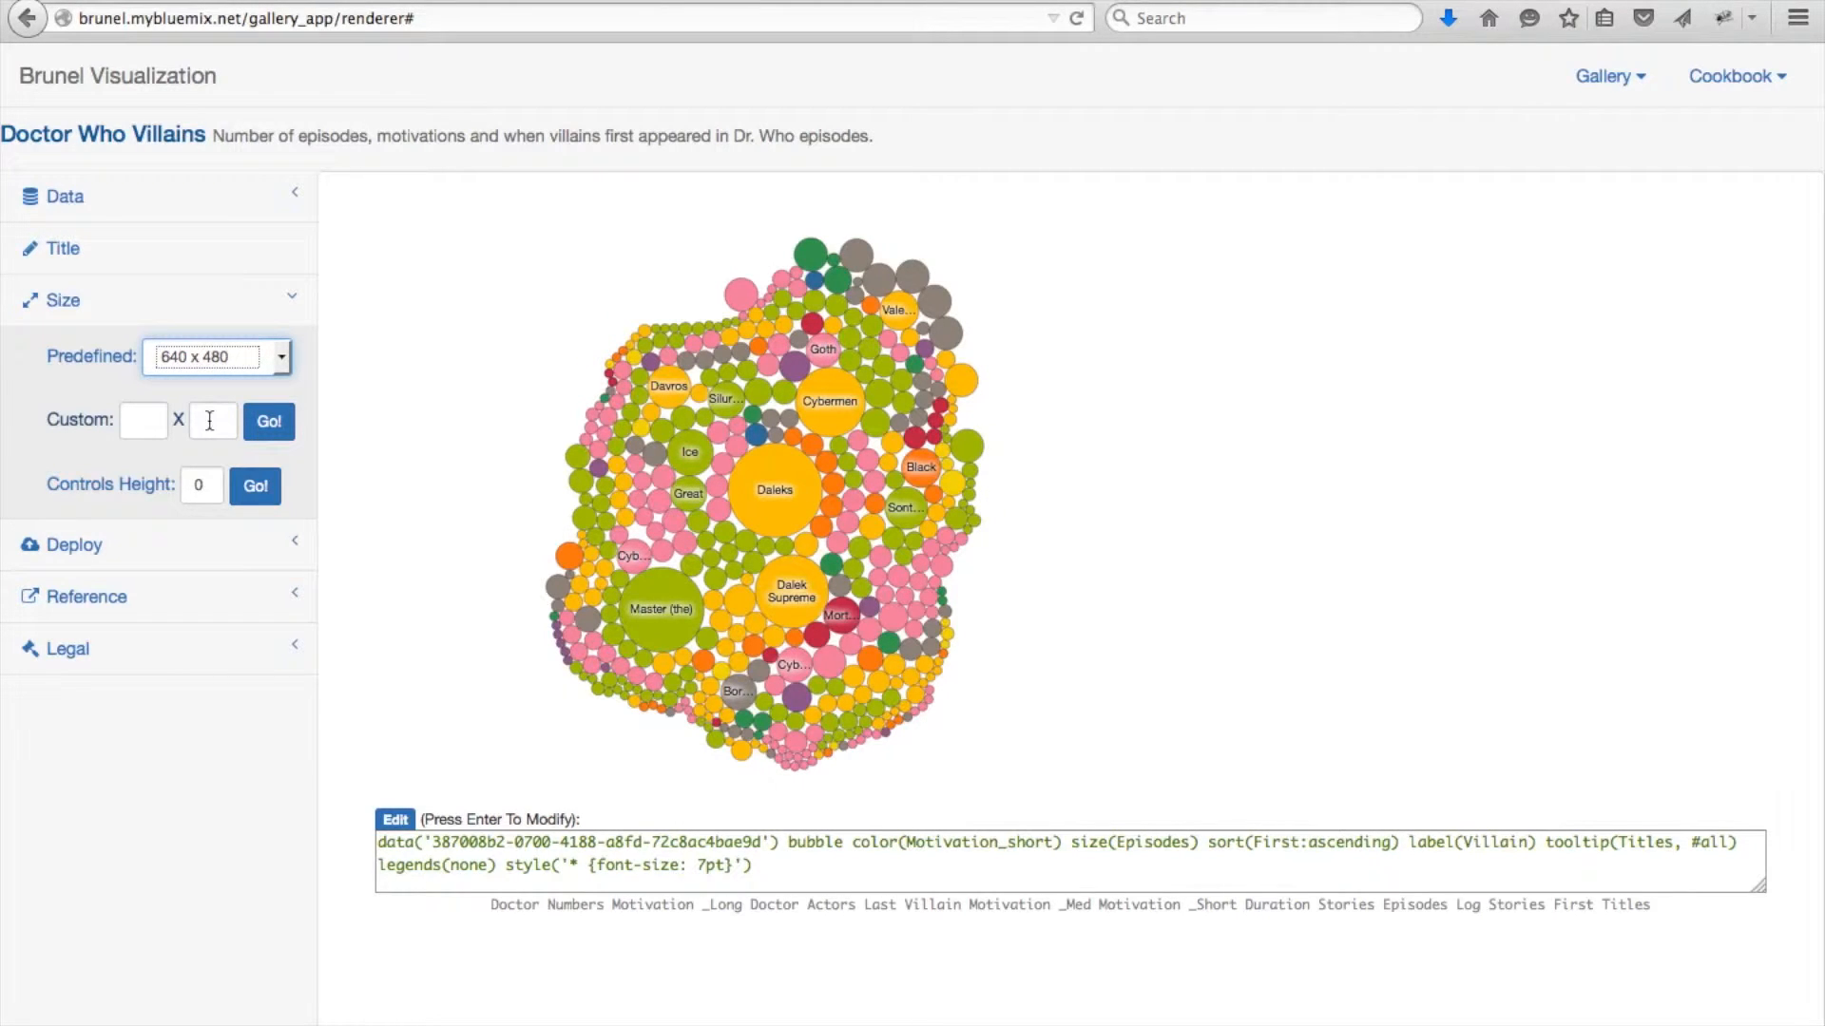
# Step: Get the deployment URL of the visualization, with title/description and Brunel source included, and copy it in full
pyautogui.click(95, 551)
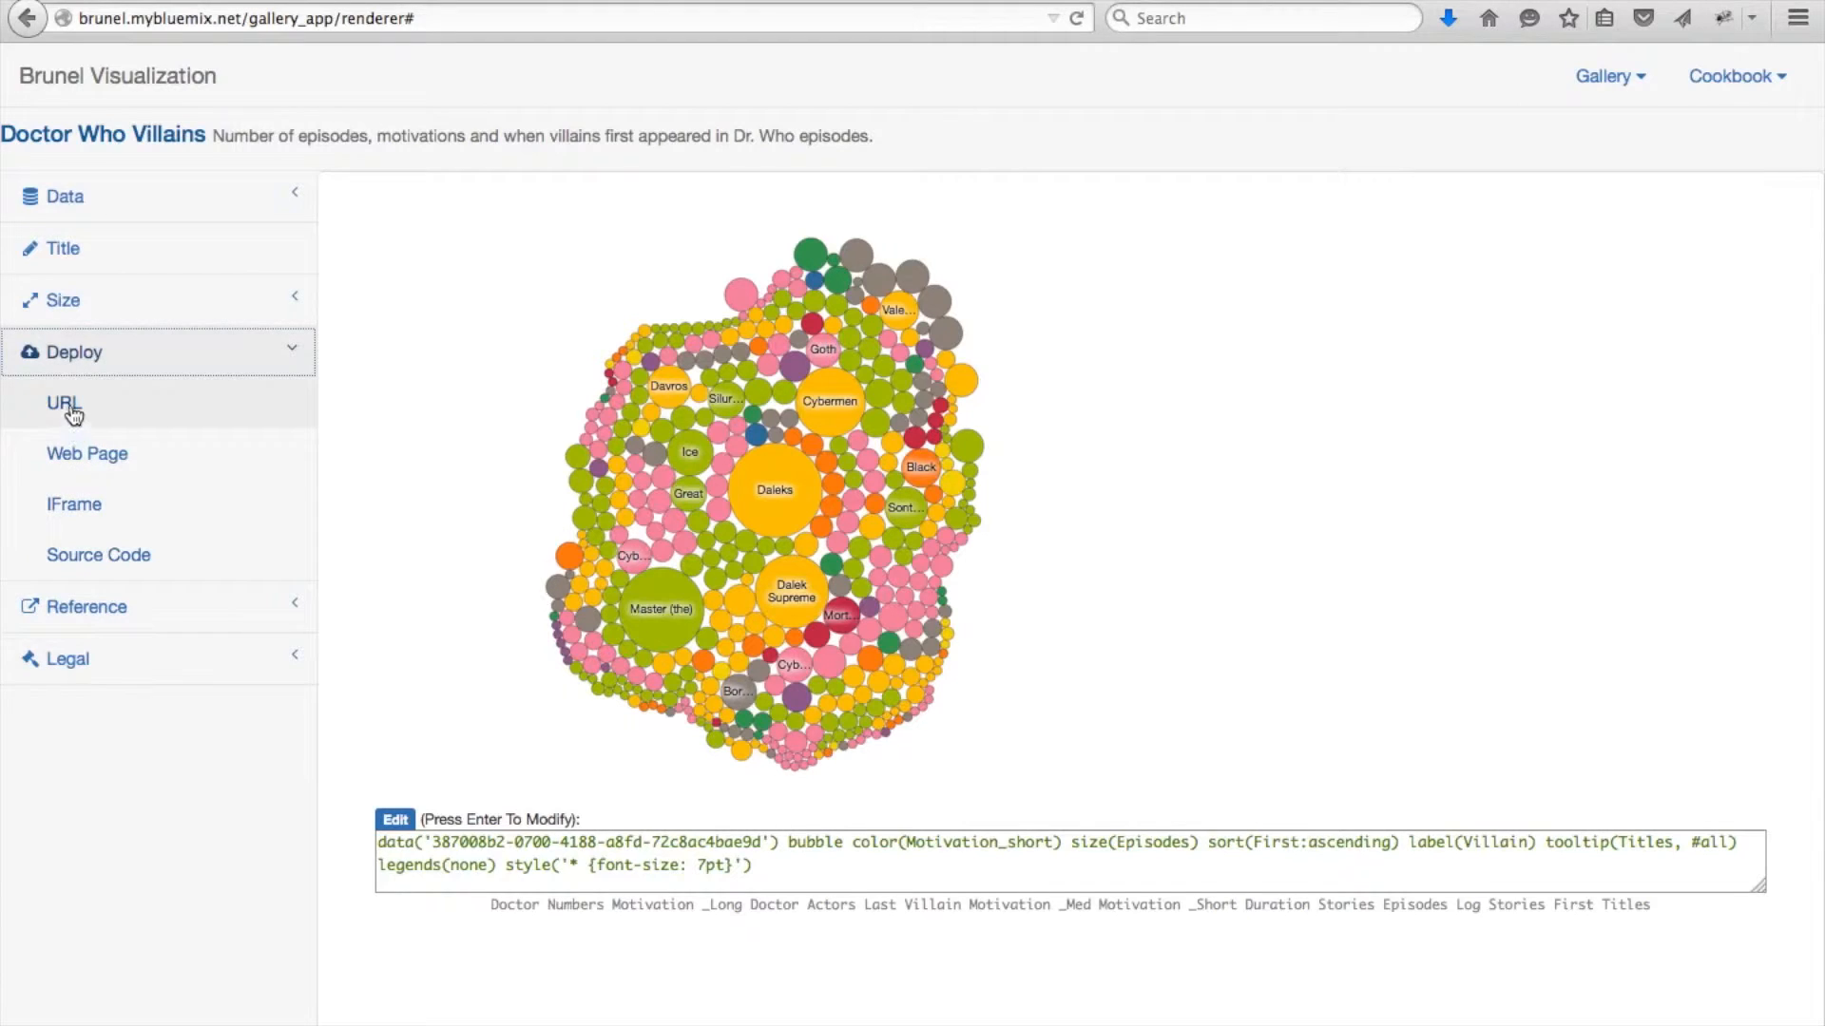
pyautogui.click(67, 403)
pyautogui.click(682, 300)
pyautogui.hotkey('ctrl', 'a')
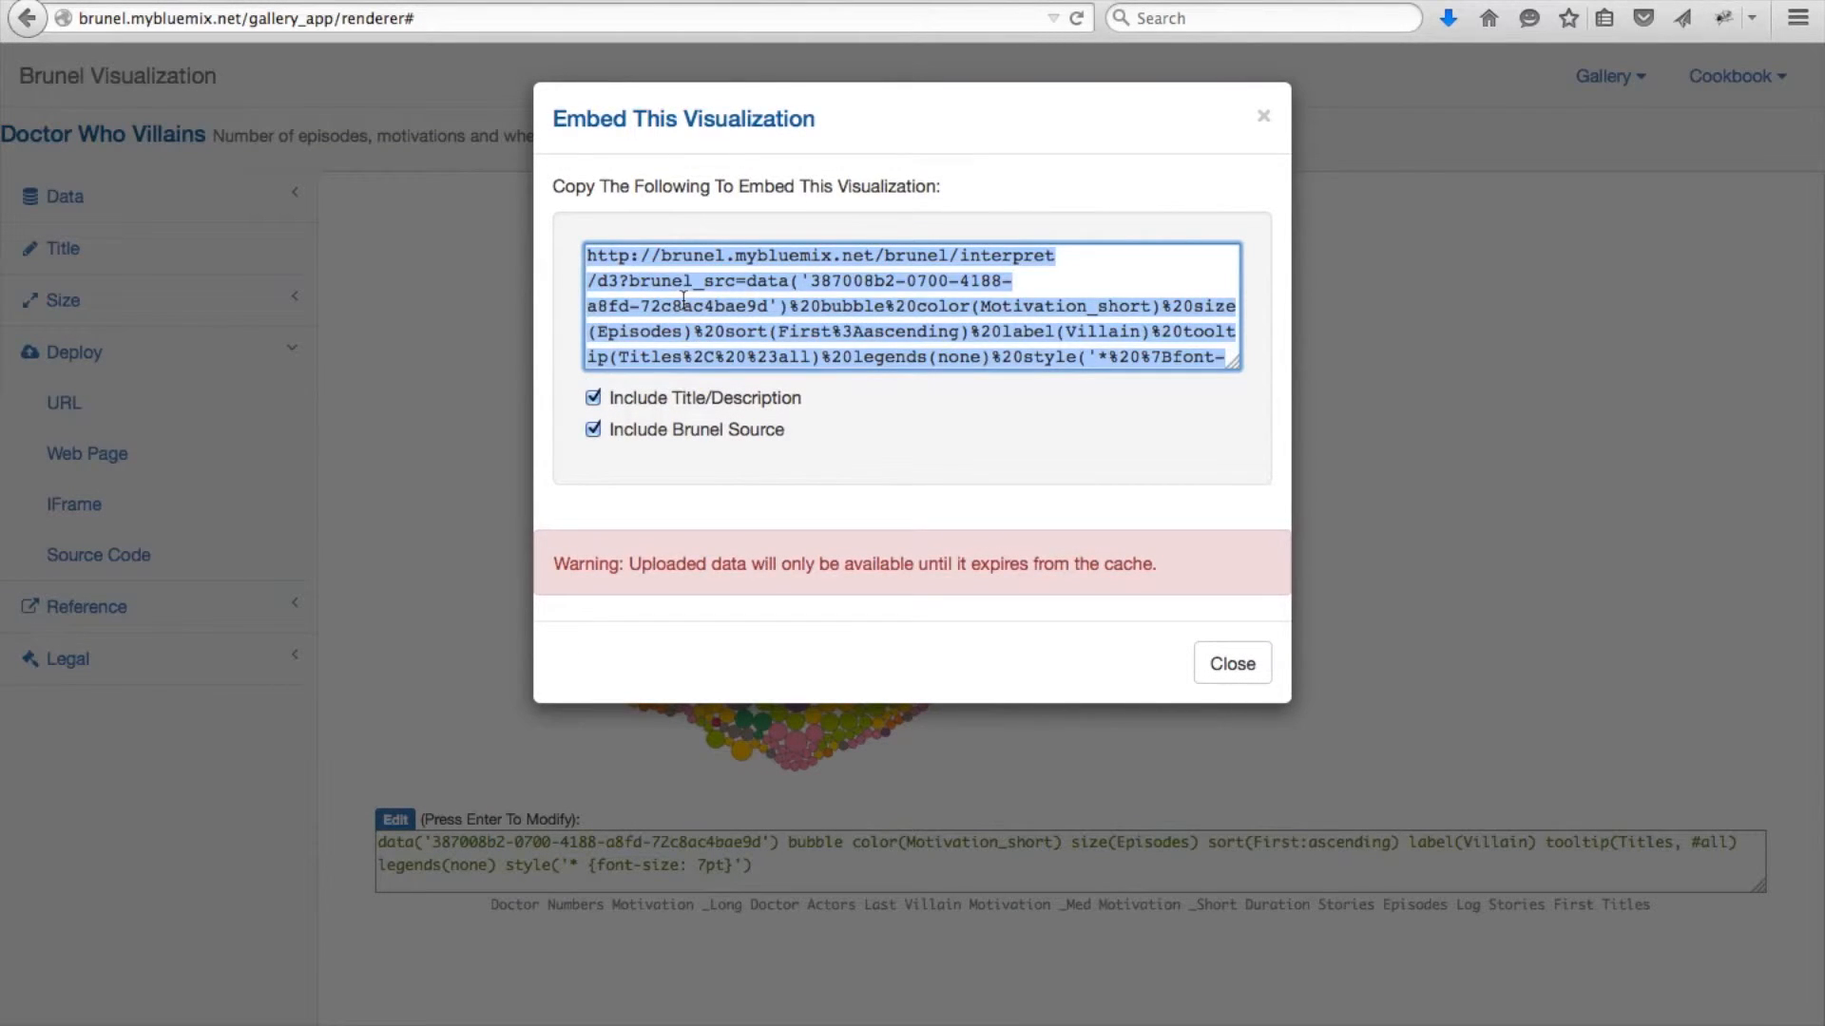
pyautogui.hotkey('ctrl', 'c')
# Step: Load the copied visualization URL in the browser, return to the Brunel editor and close the embed dialog
pyautogui.click(582, 17)
pyautogui.hotkey('ctrl', 'v')
pyautogui.press('Return')
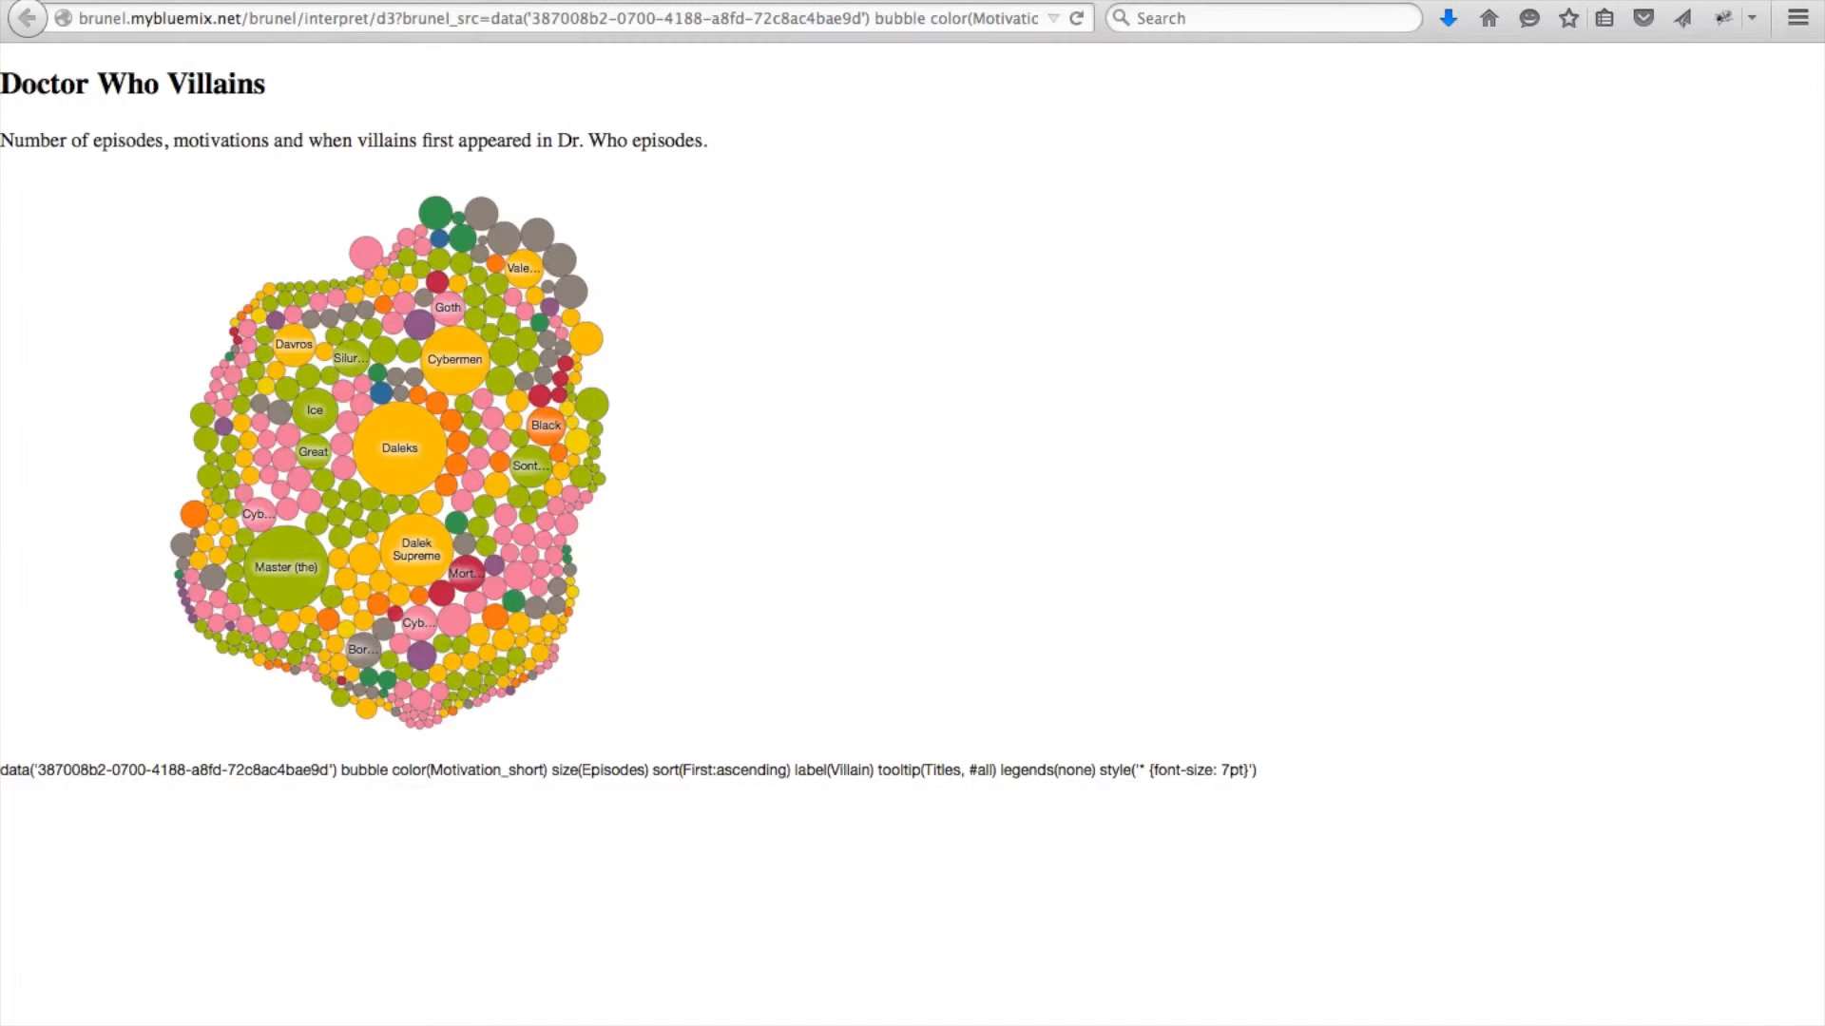
pyautogui.hotkey('alt', 'Left')
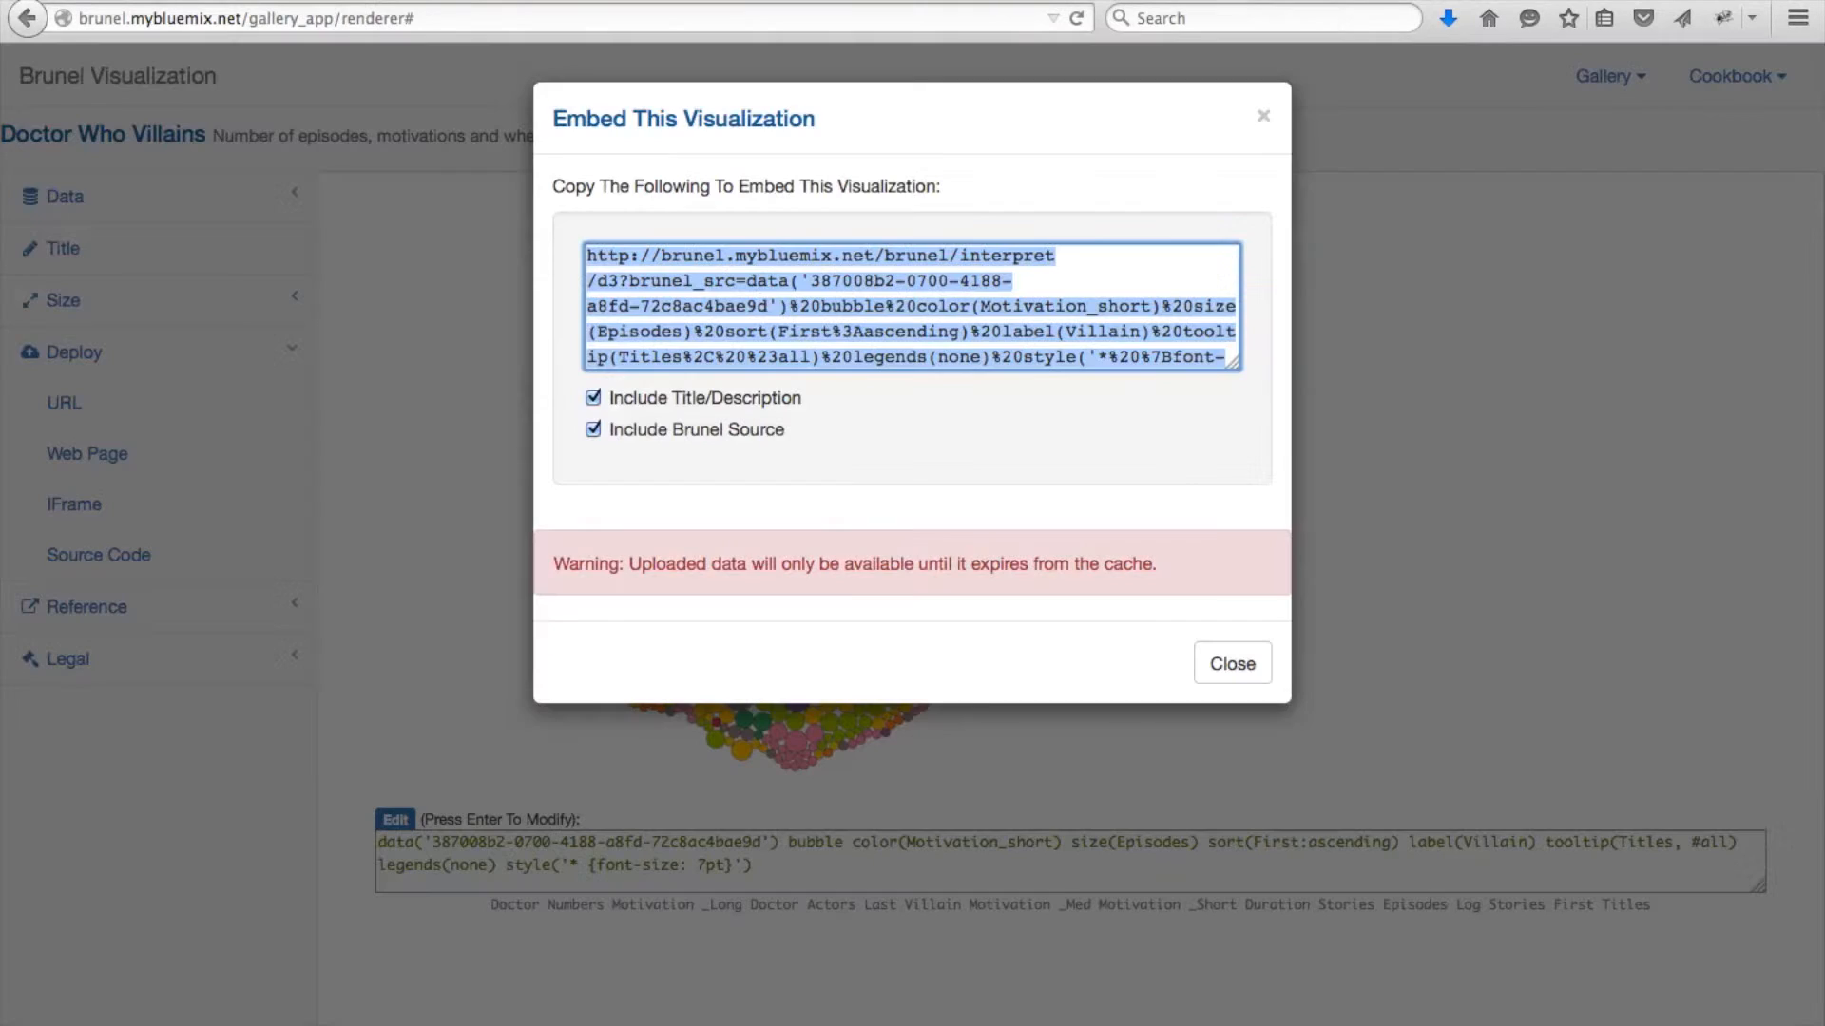
pyautogui.click(1227, 673)
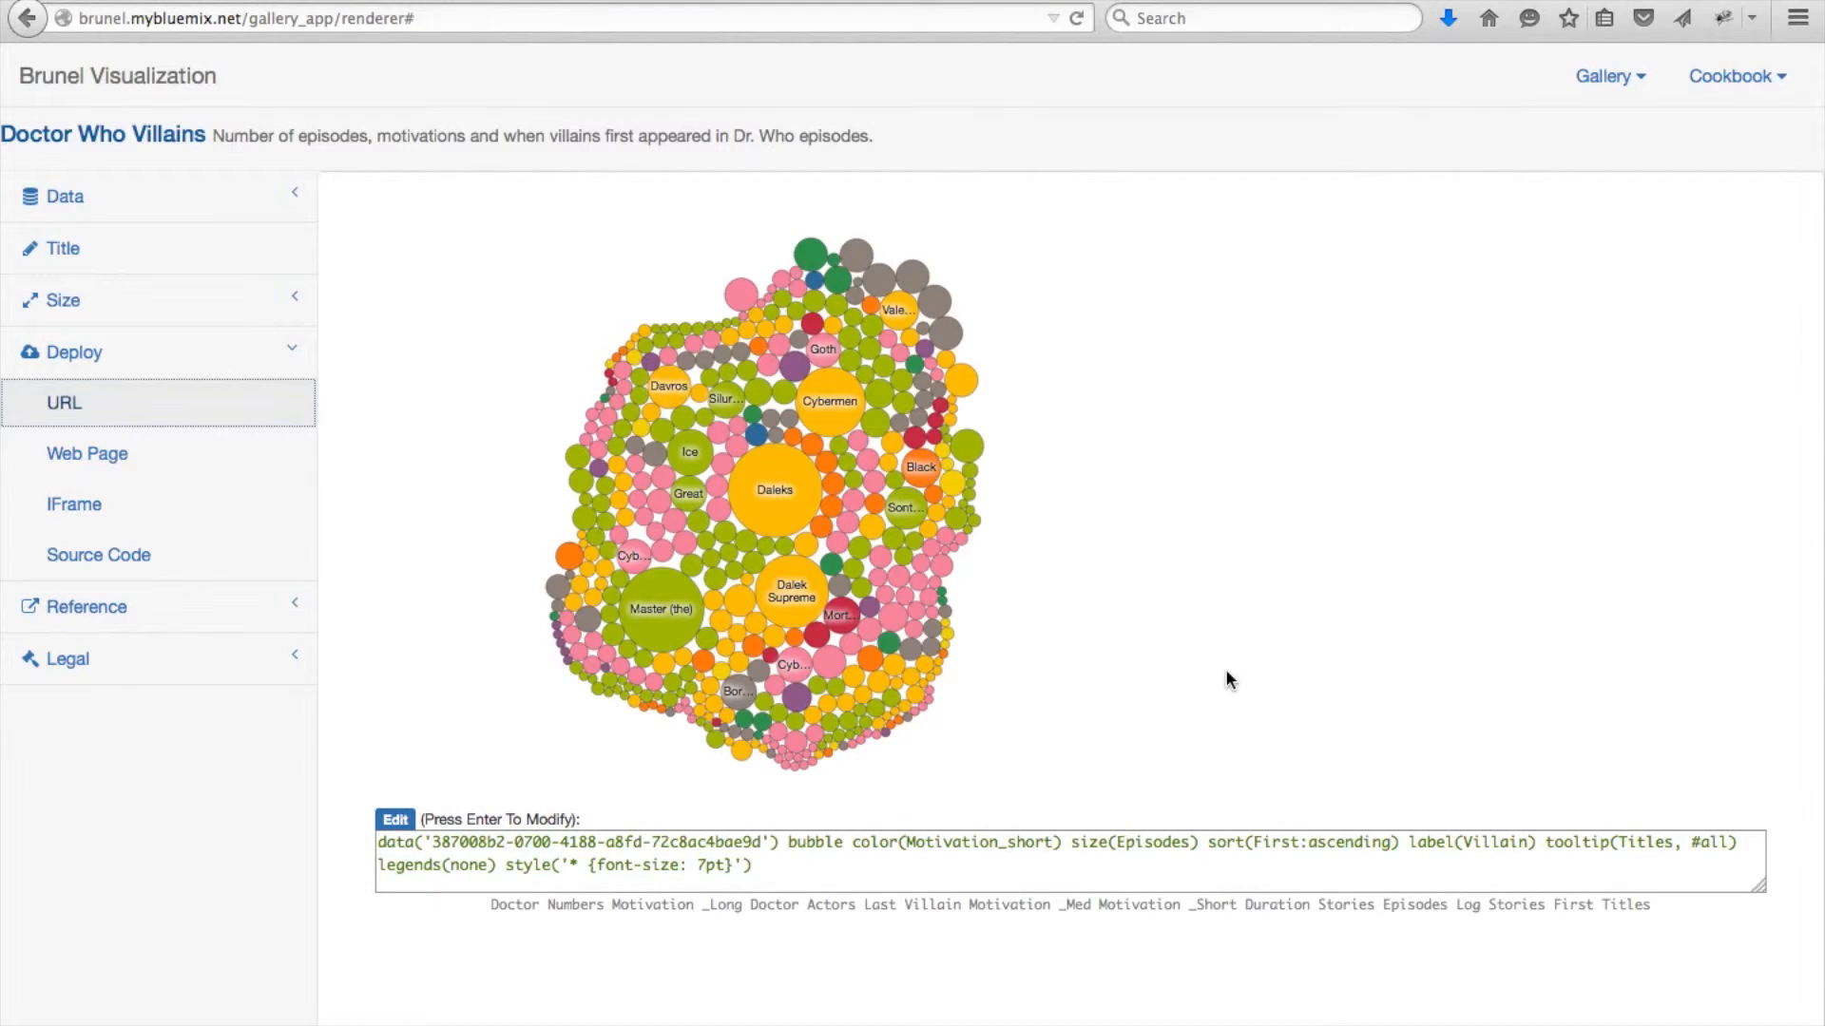
# Step: Examine the Web Page embed code and the IFrame embed code of the visualization
pyautogui.click(31, 456)
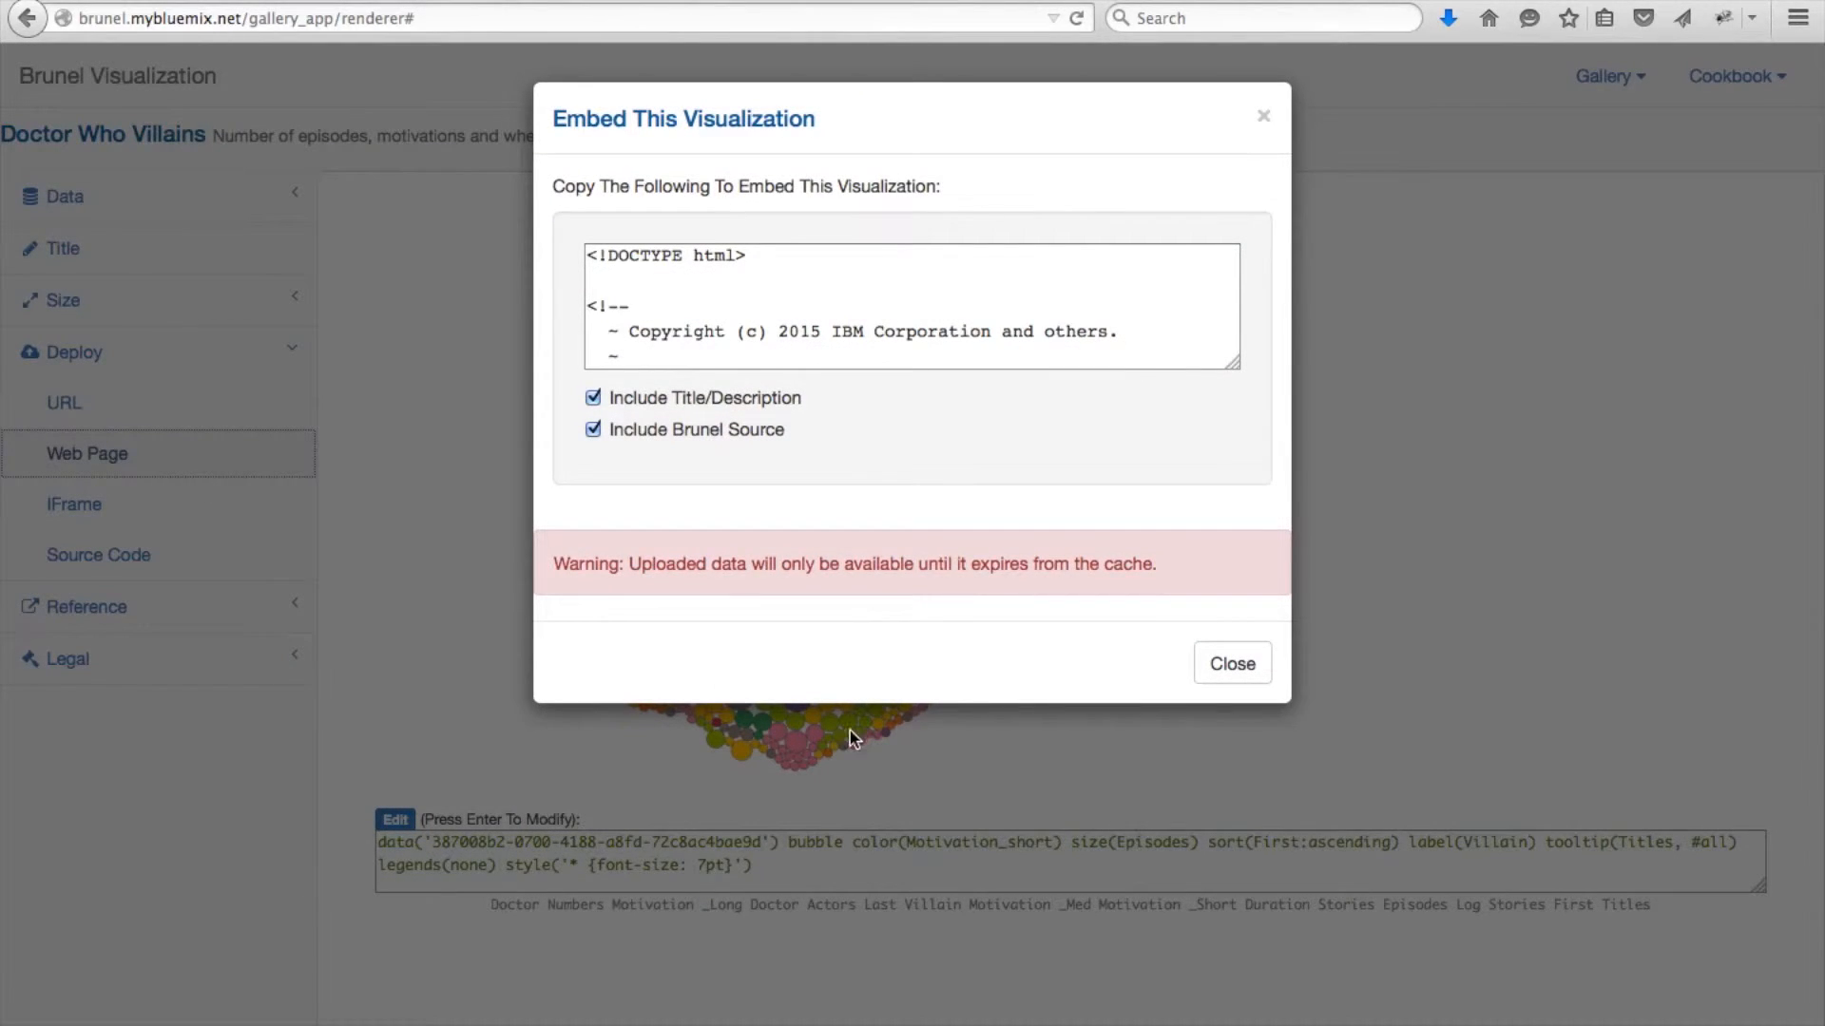
pyautogui.click(1203, 666)
pyautogui.click(57, 504)
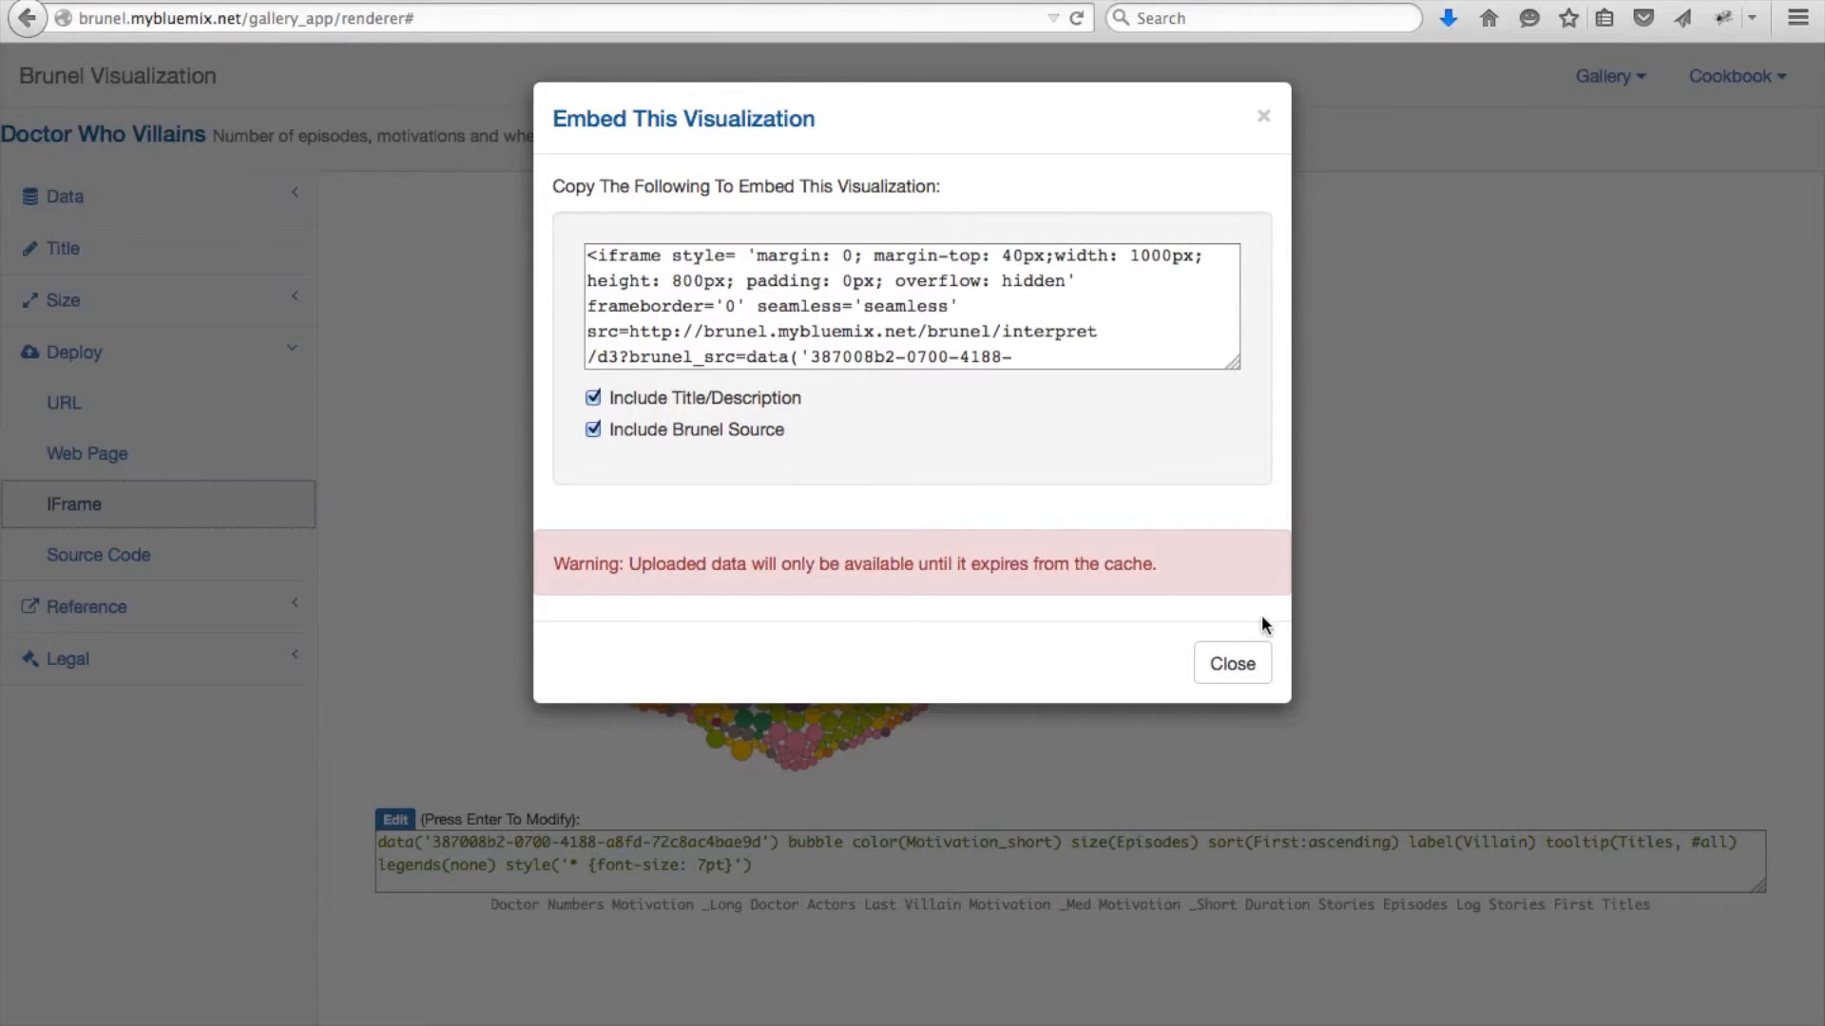
pyautogui.click(1238, 664)
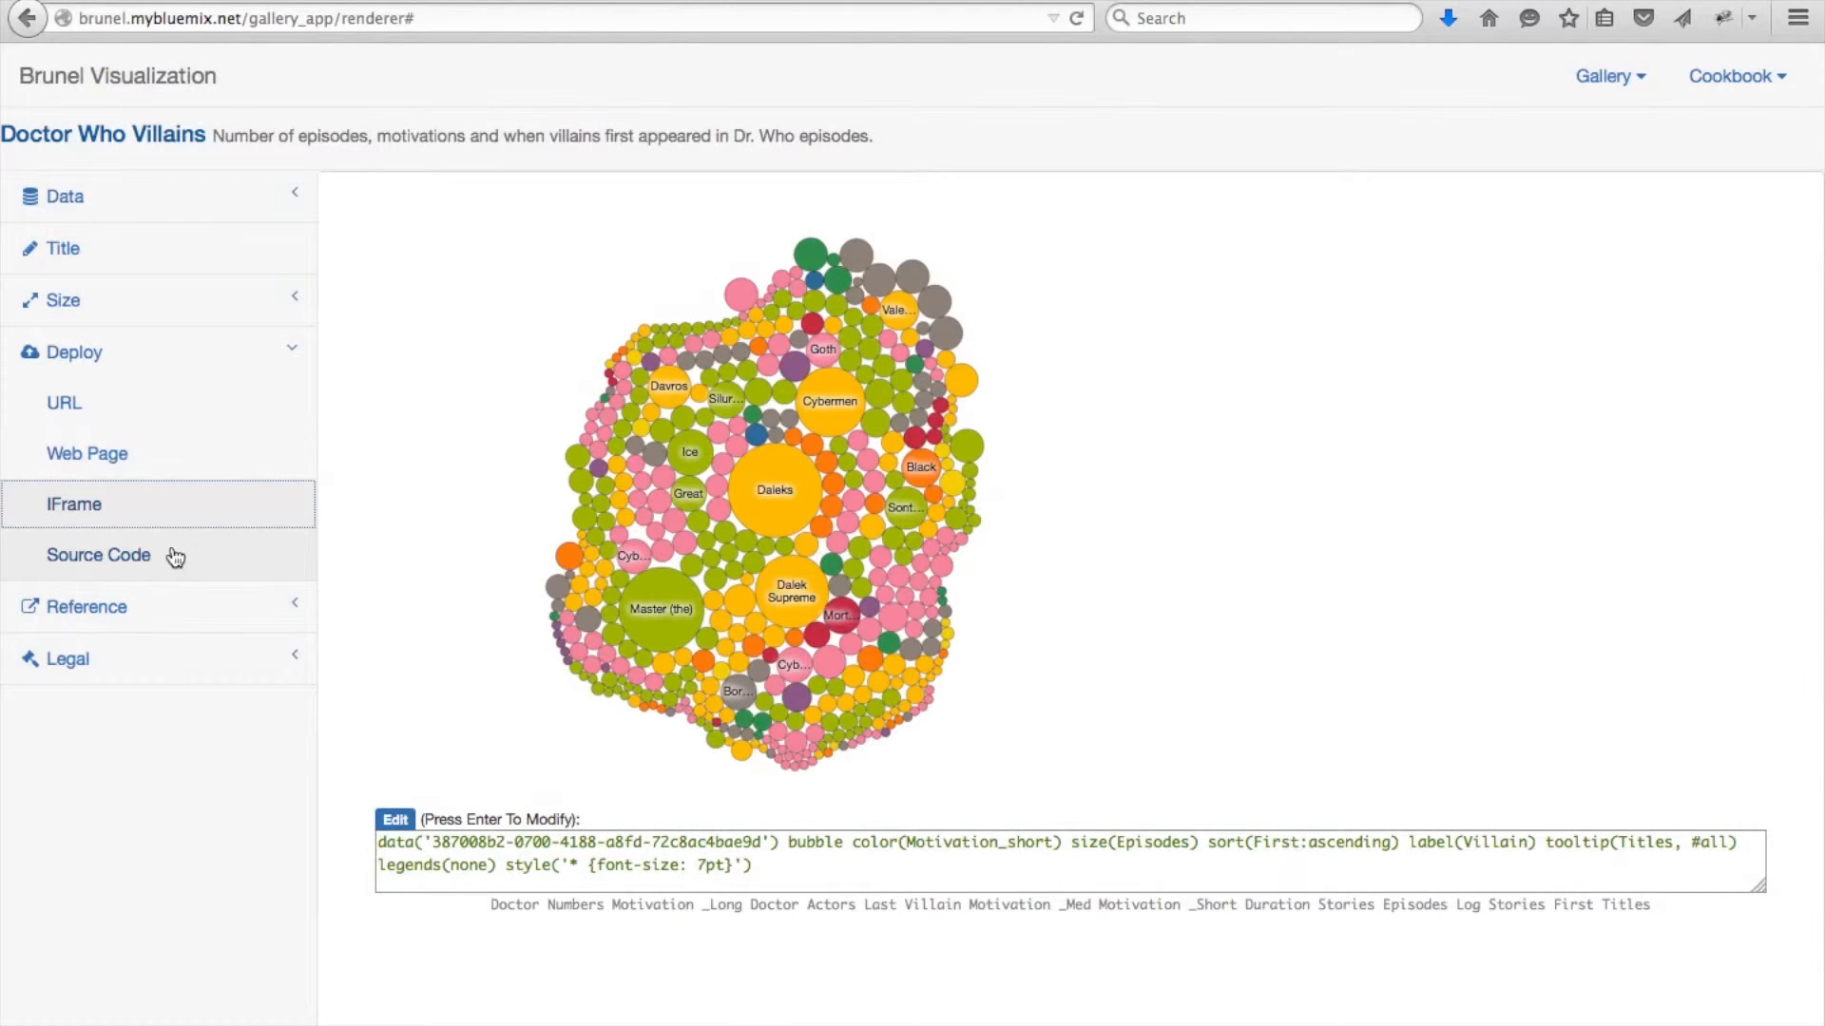
# Step: Open the visualization's source code in JSFiddle and add Start and Stop buttons with ids 'start' and 'stop' below the existing HTML
pyautogui.click(114, 555)
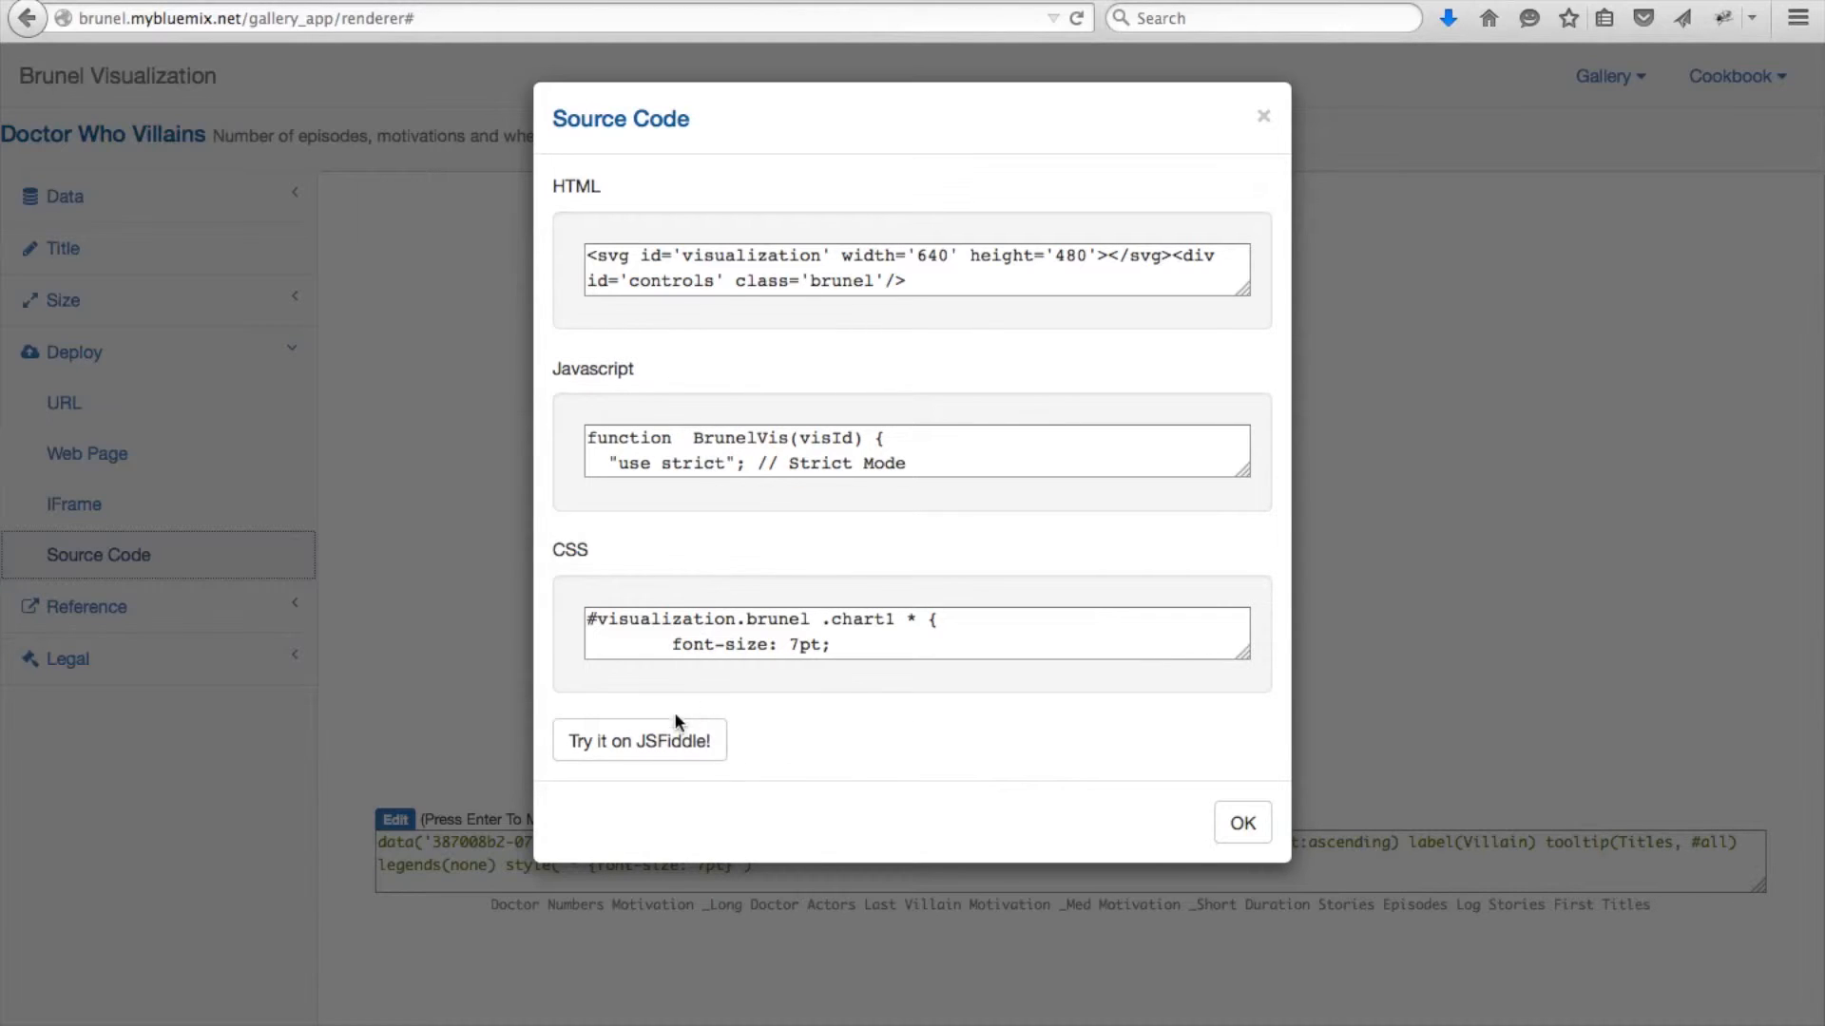
pyautogui.click(663, 744)
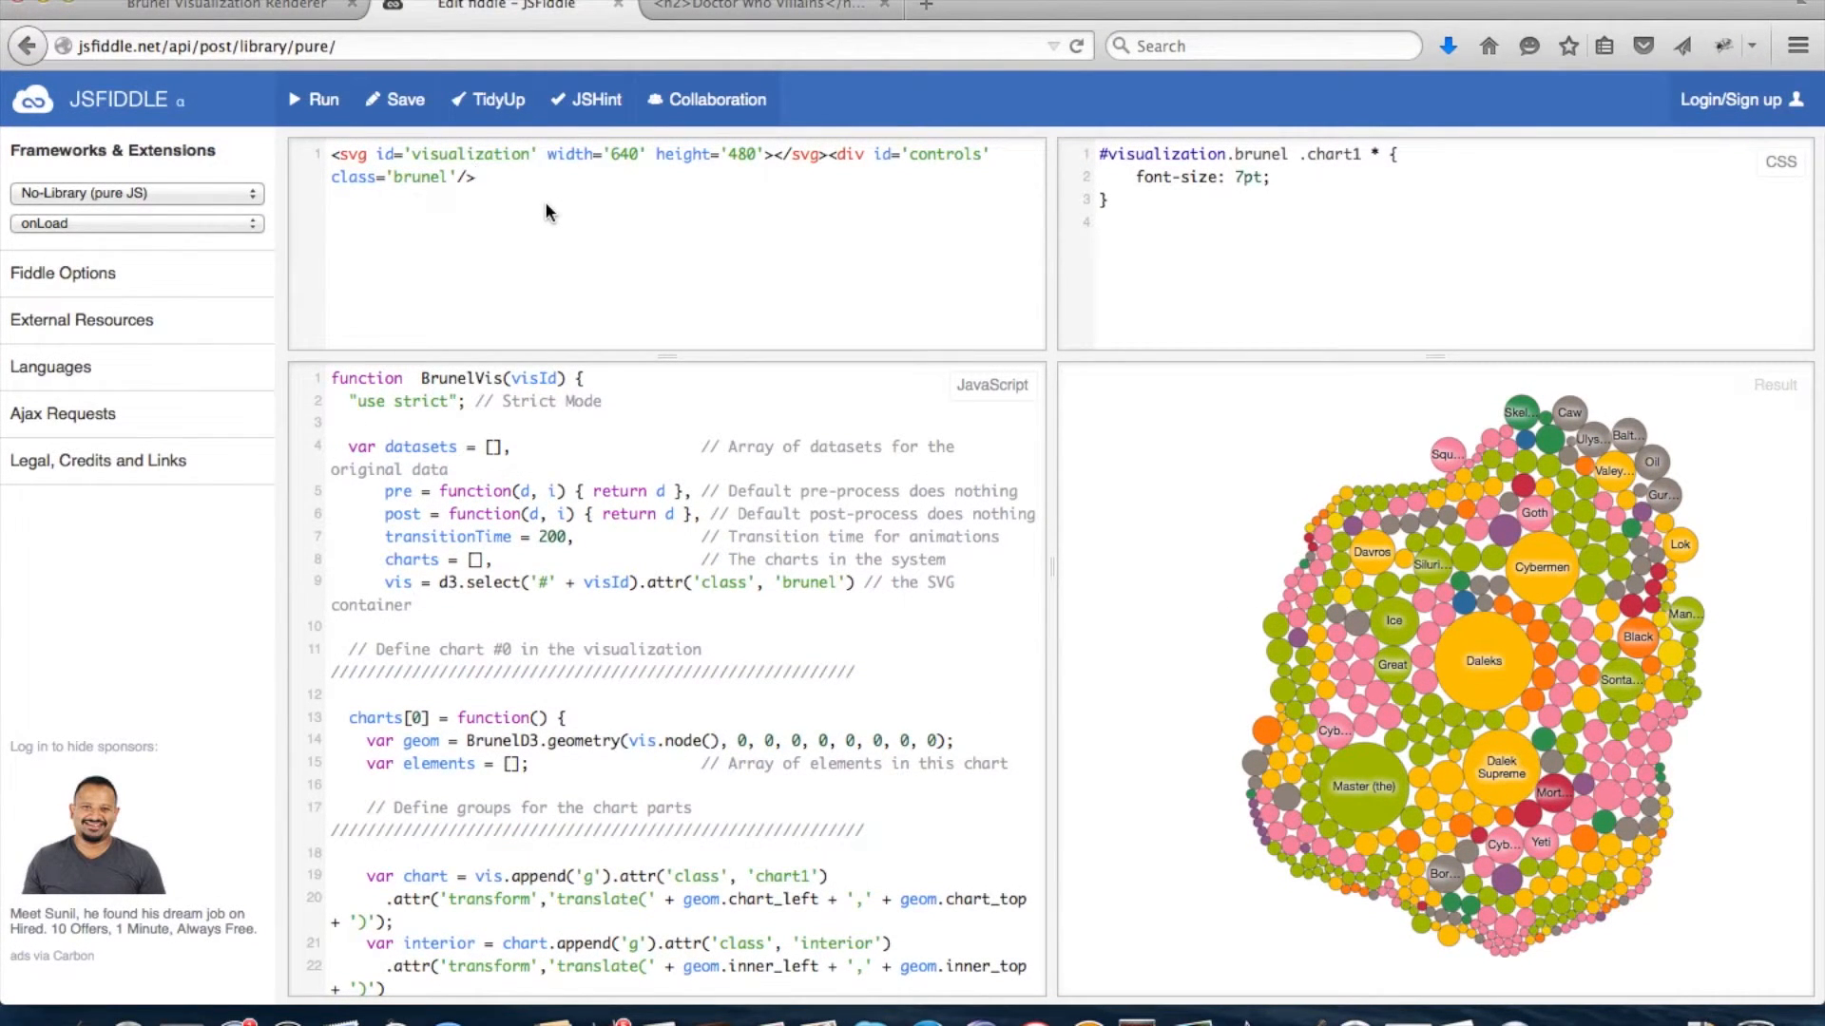
pyautogui.press('Return')
pyautogui.write("<button id='start'>Start</button> <button id='stop'>Stop</button>")
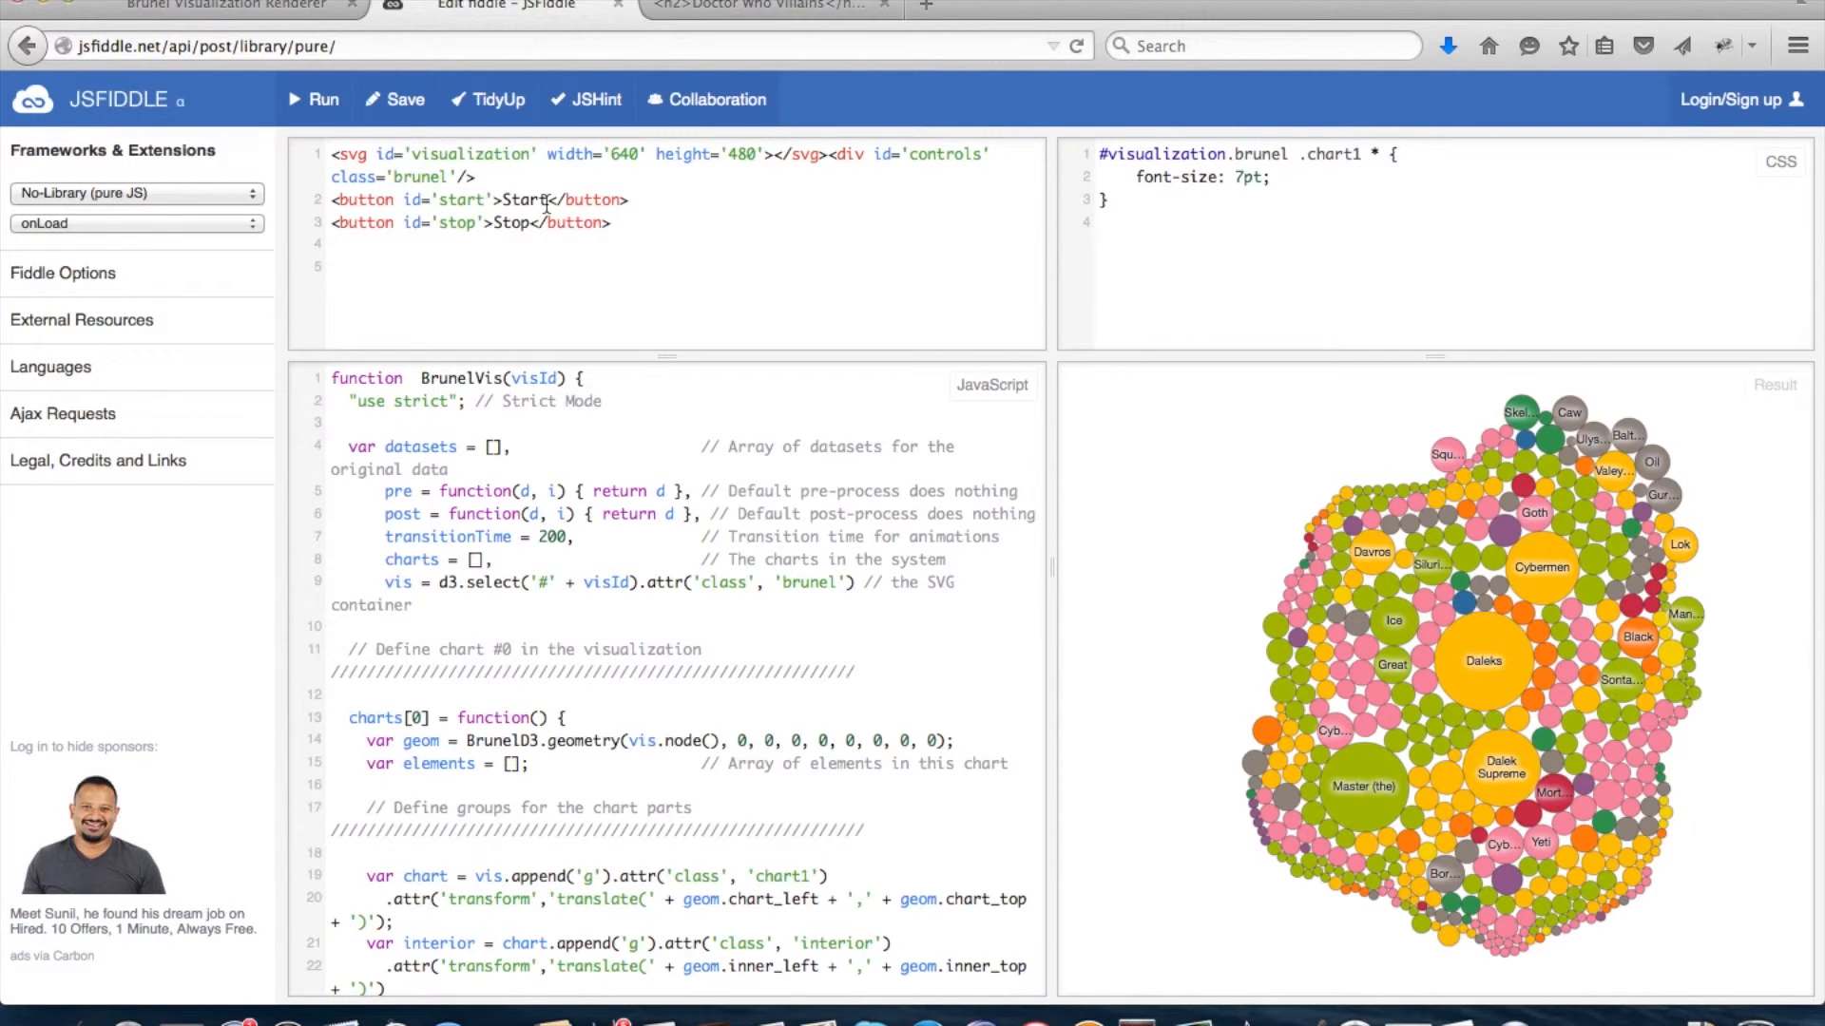
# Step: Paste the prepared animation code, including the randomSwaps function, at the end of the JavaScript after v.build(table1)
pyautogui.scroll(-5, 757, 804)
pyautogui.scroll(-20, 758, 804)
pyautogui.scroll(-20, 757, 804)
pyautogui.scroll(-20, 758, 804)
pyautogui.scroll(-20, 758, 804)
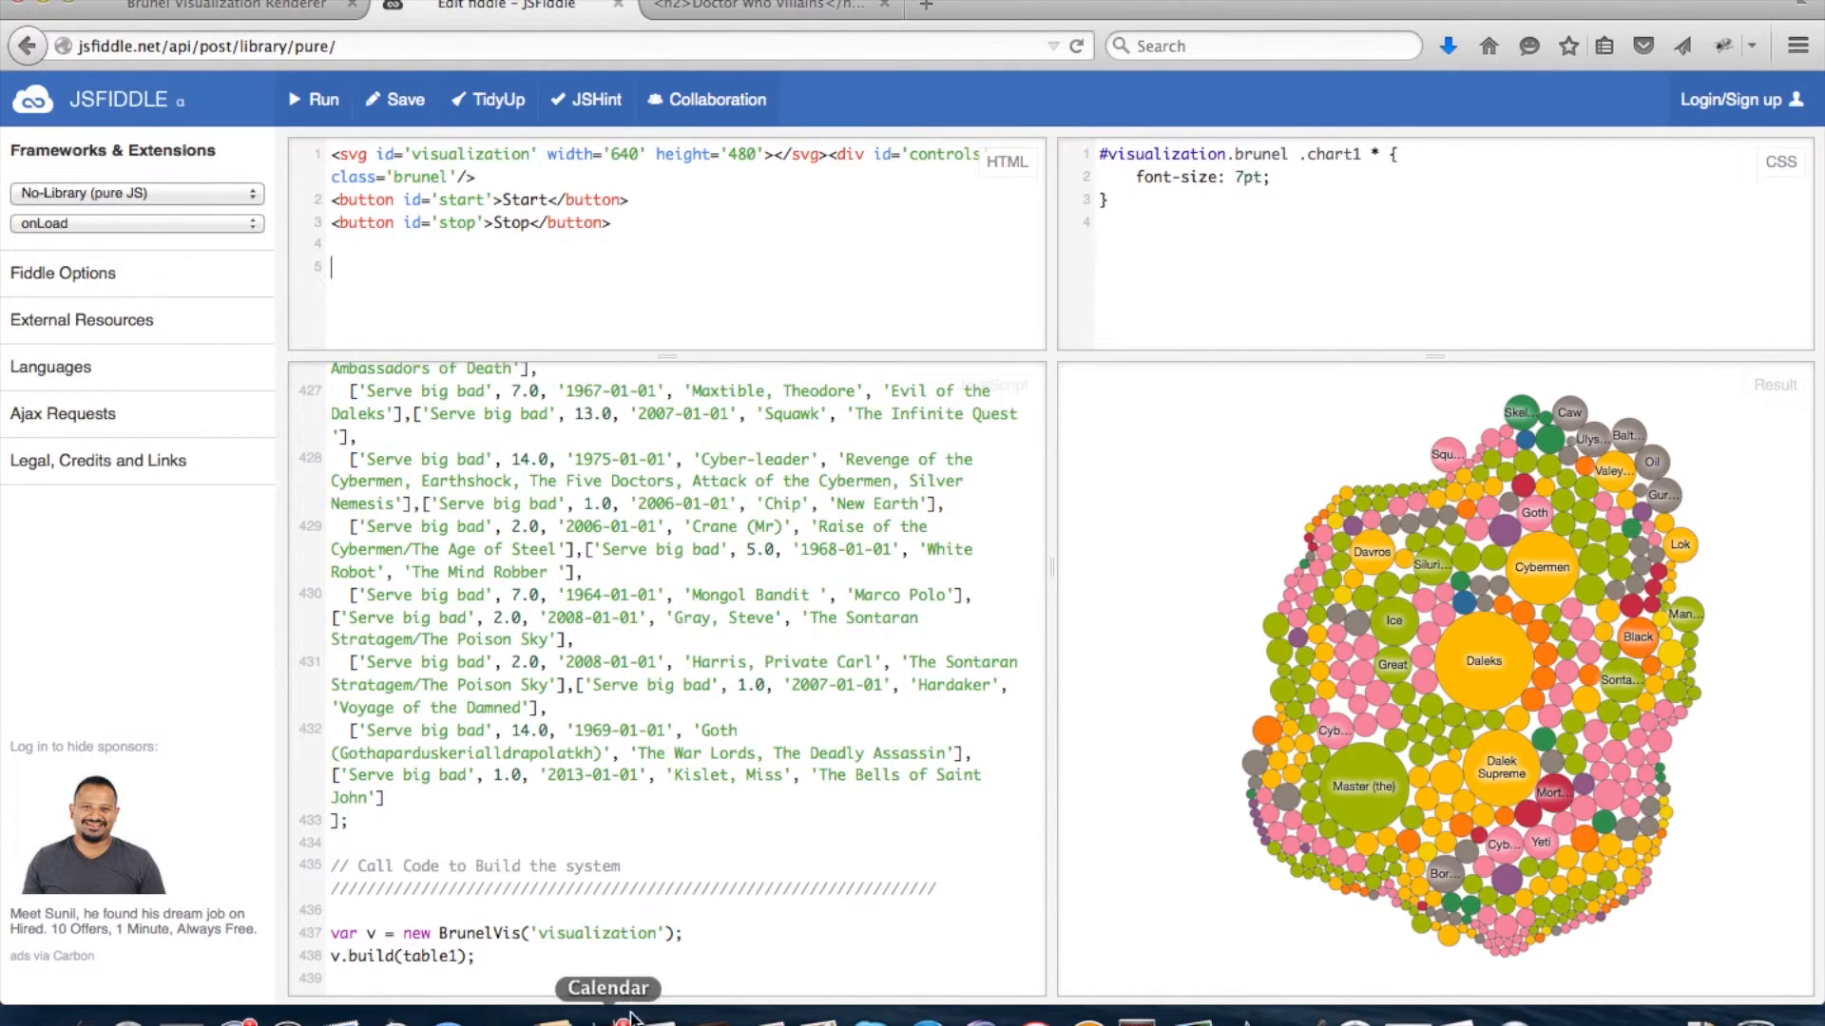
pyautogui.click(623, 984)
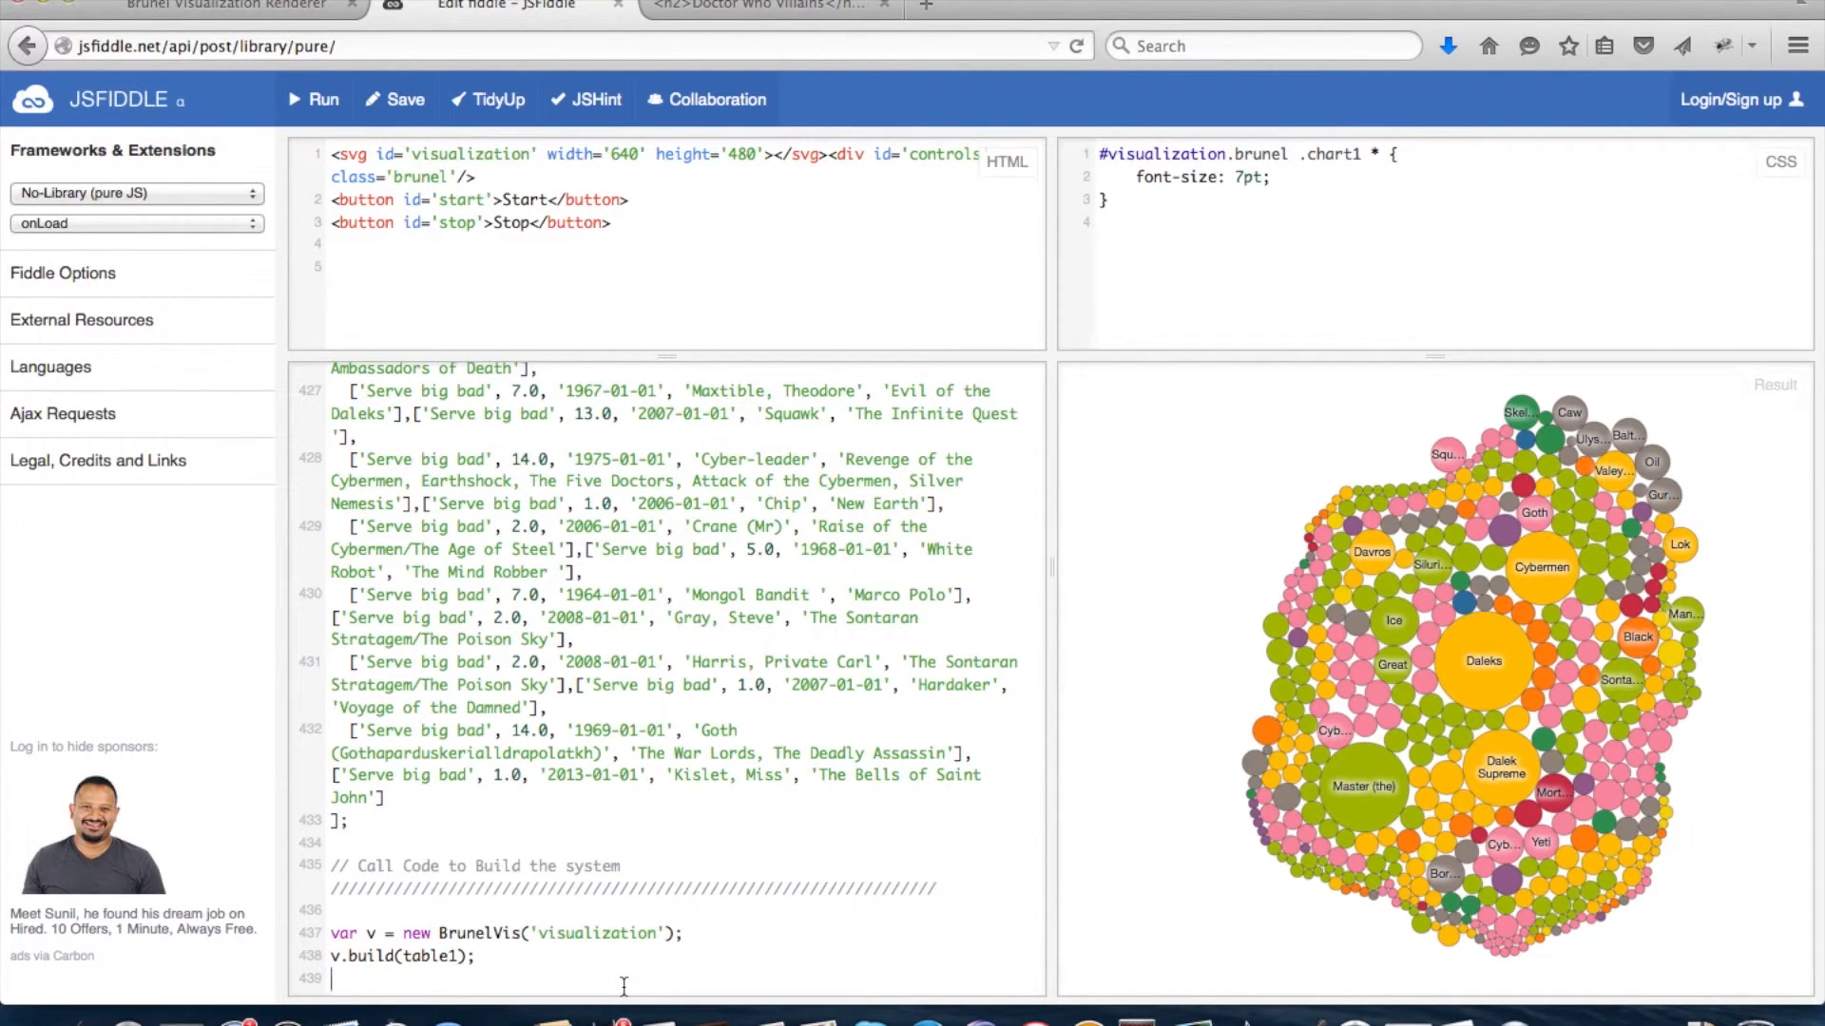
pyautogui.press('Return')
pyautogui.press('super+v')
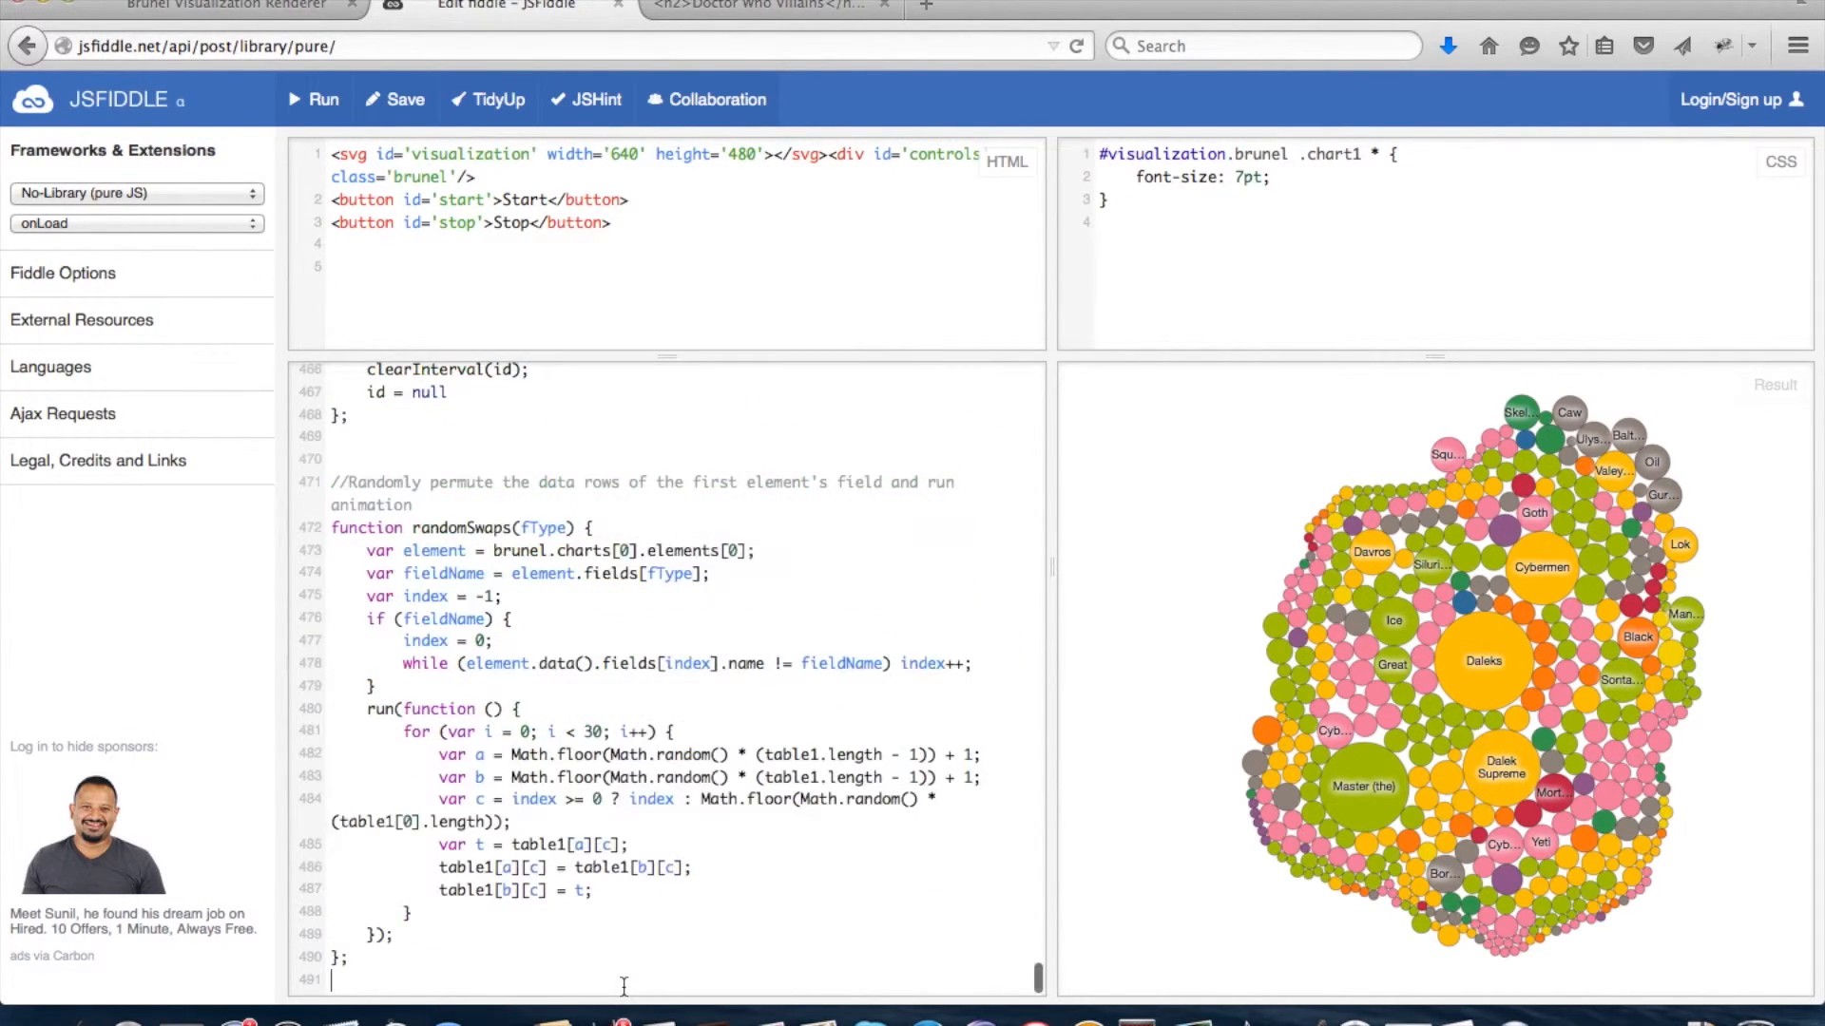
# Step: Set the fiddle's framework library to jQuery 1.11.0
pyautogui.click(139, 195)
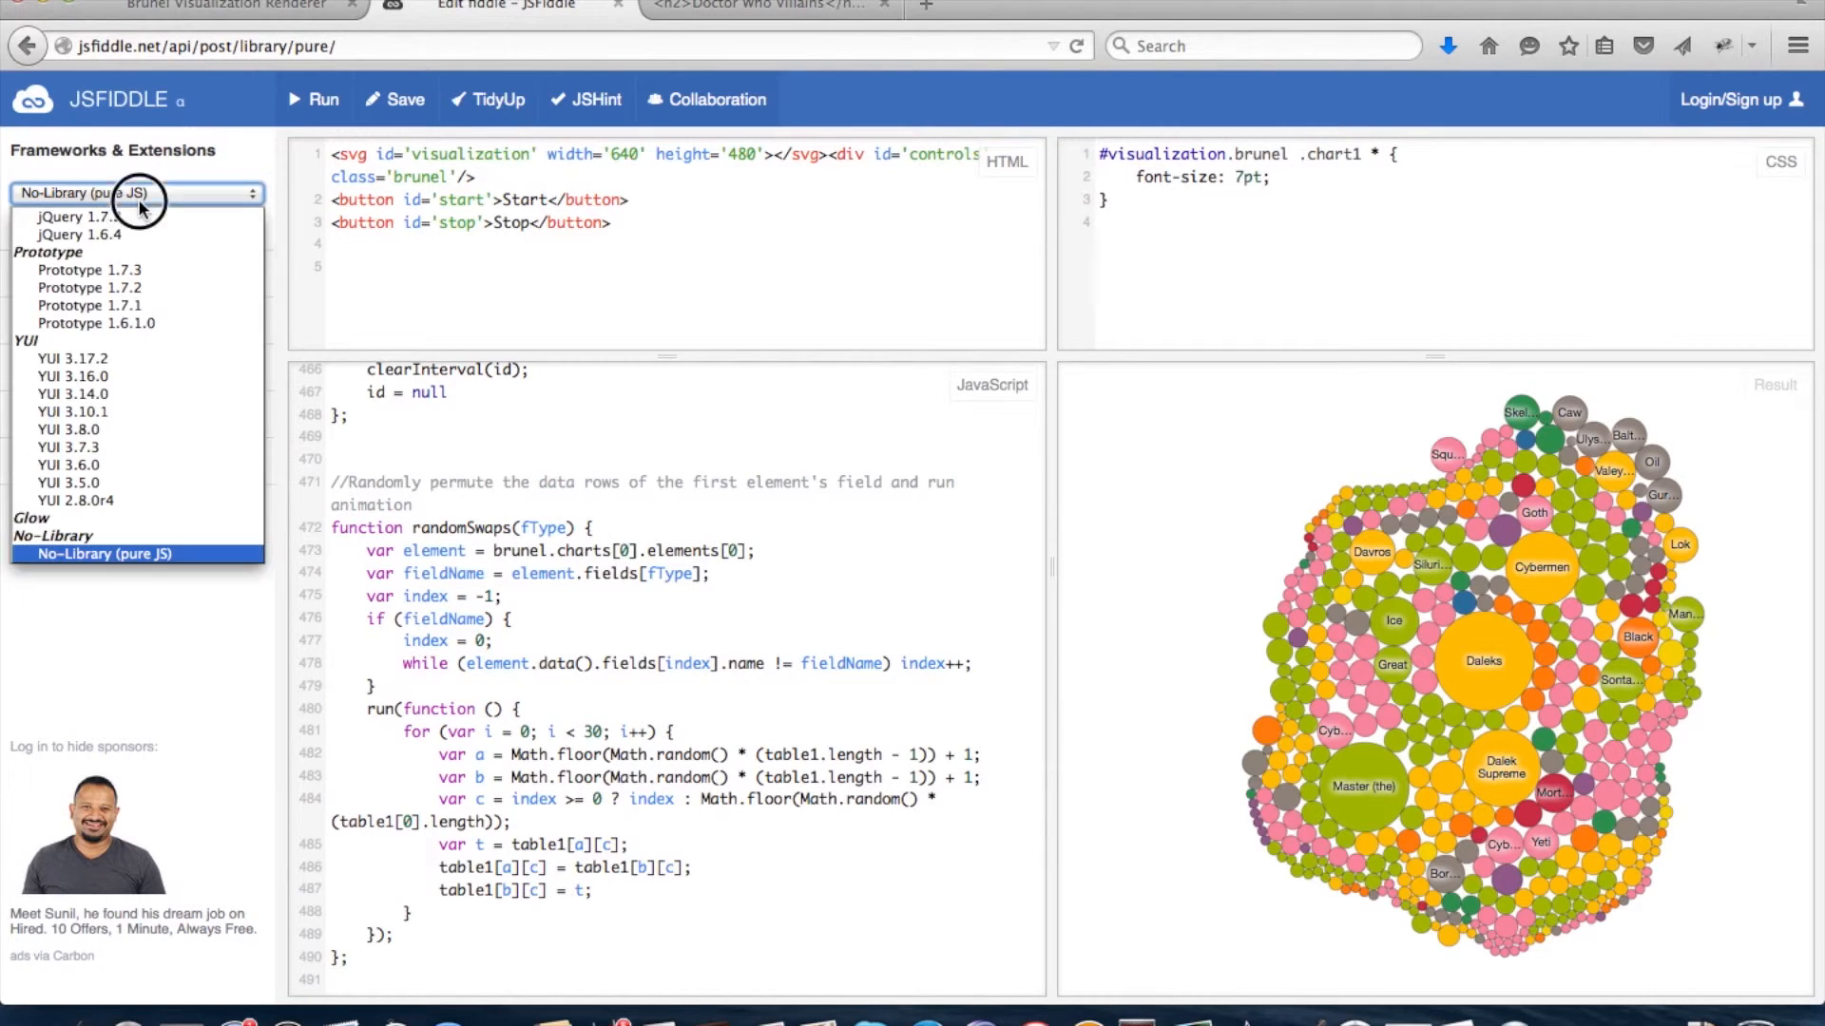
pyautogui.scroll(5, 117, 398)
pyautogui.scroll(1, 117, 397)
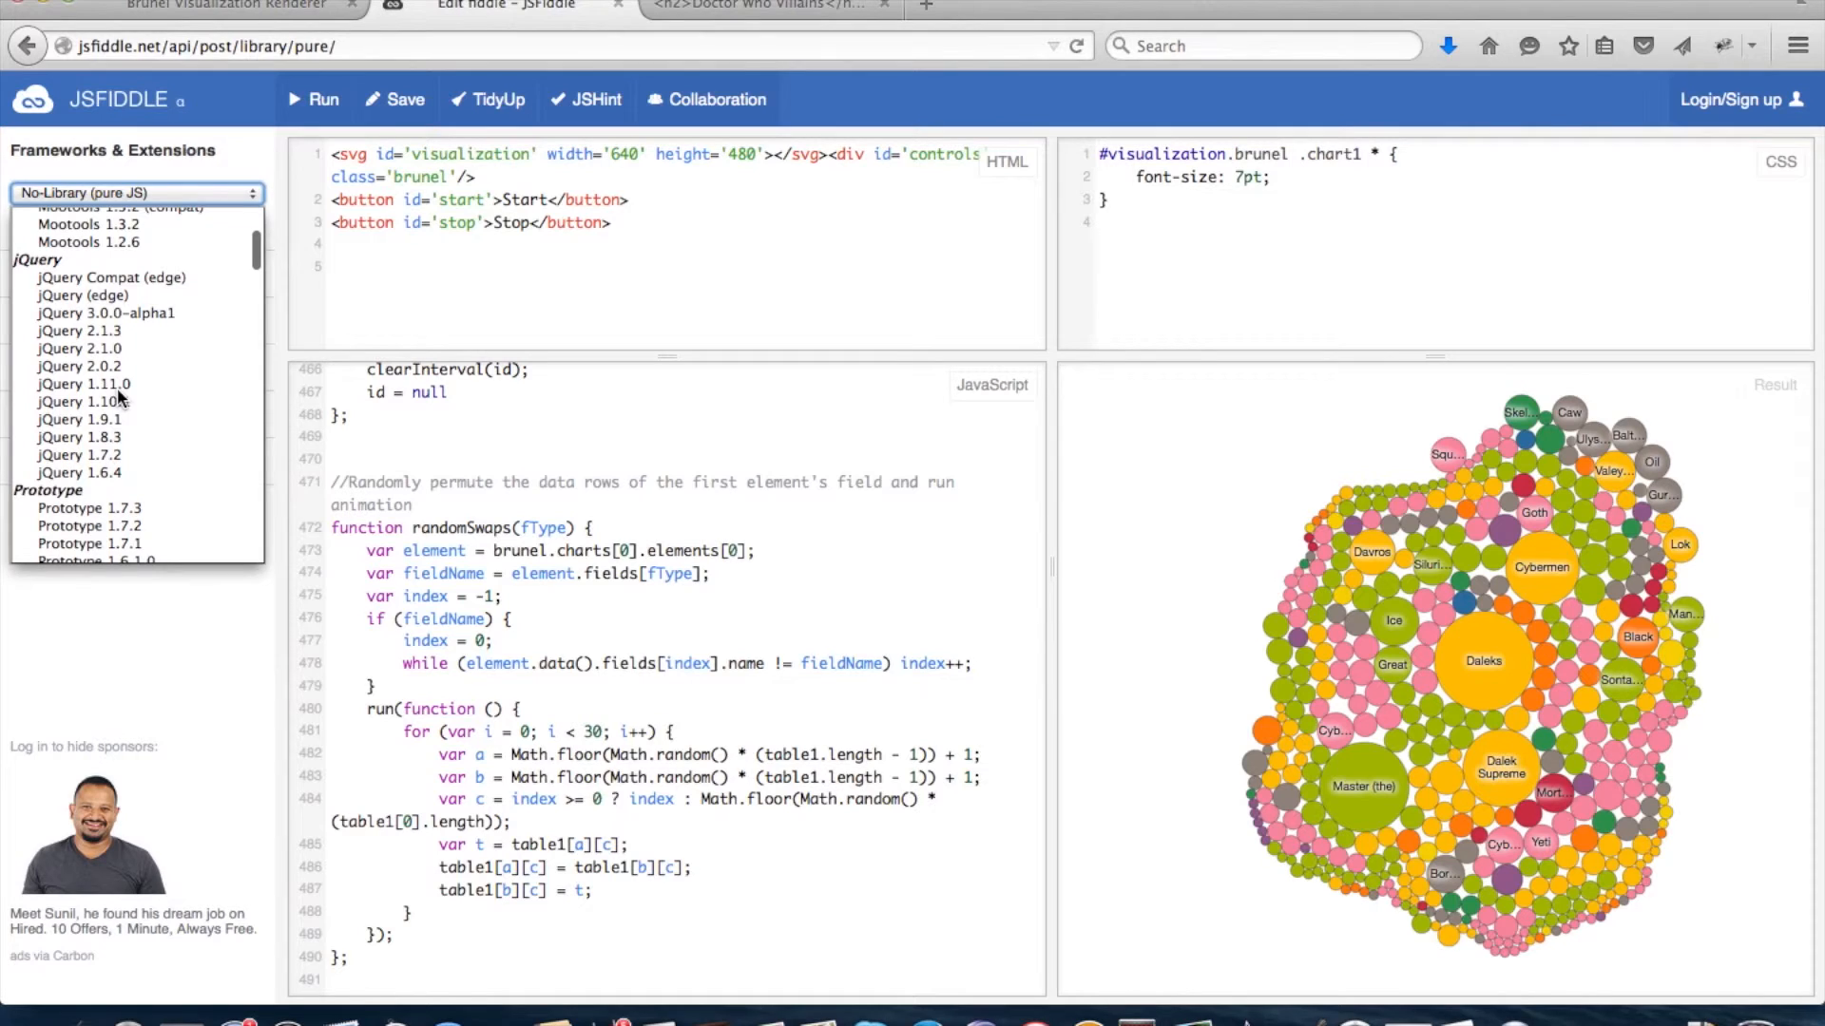
pyautogui.click(117, 382)
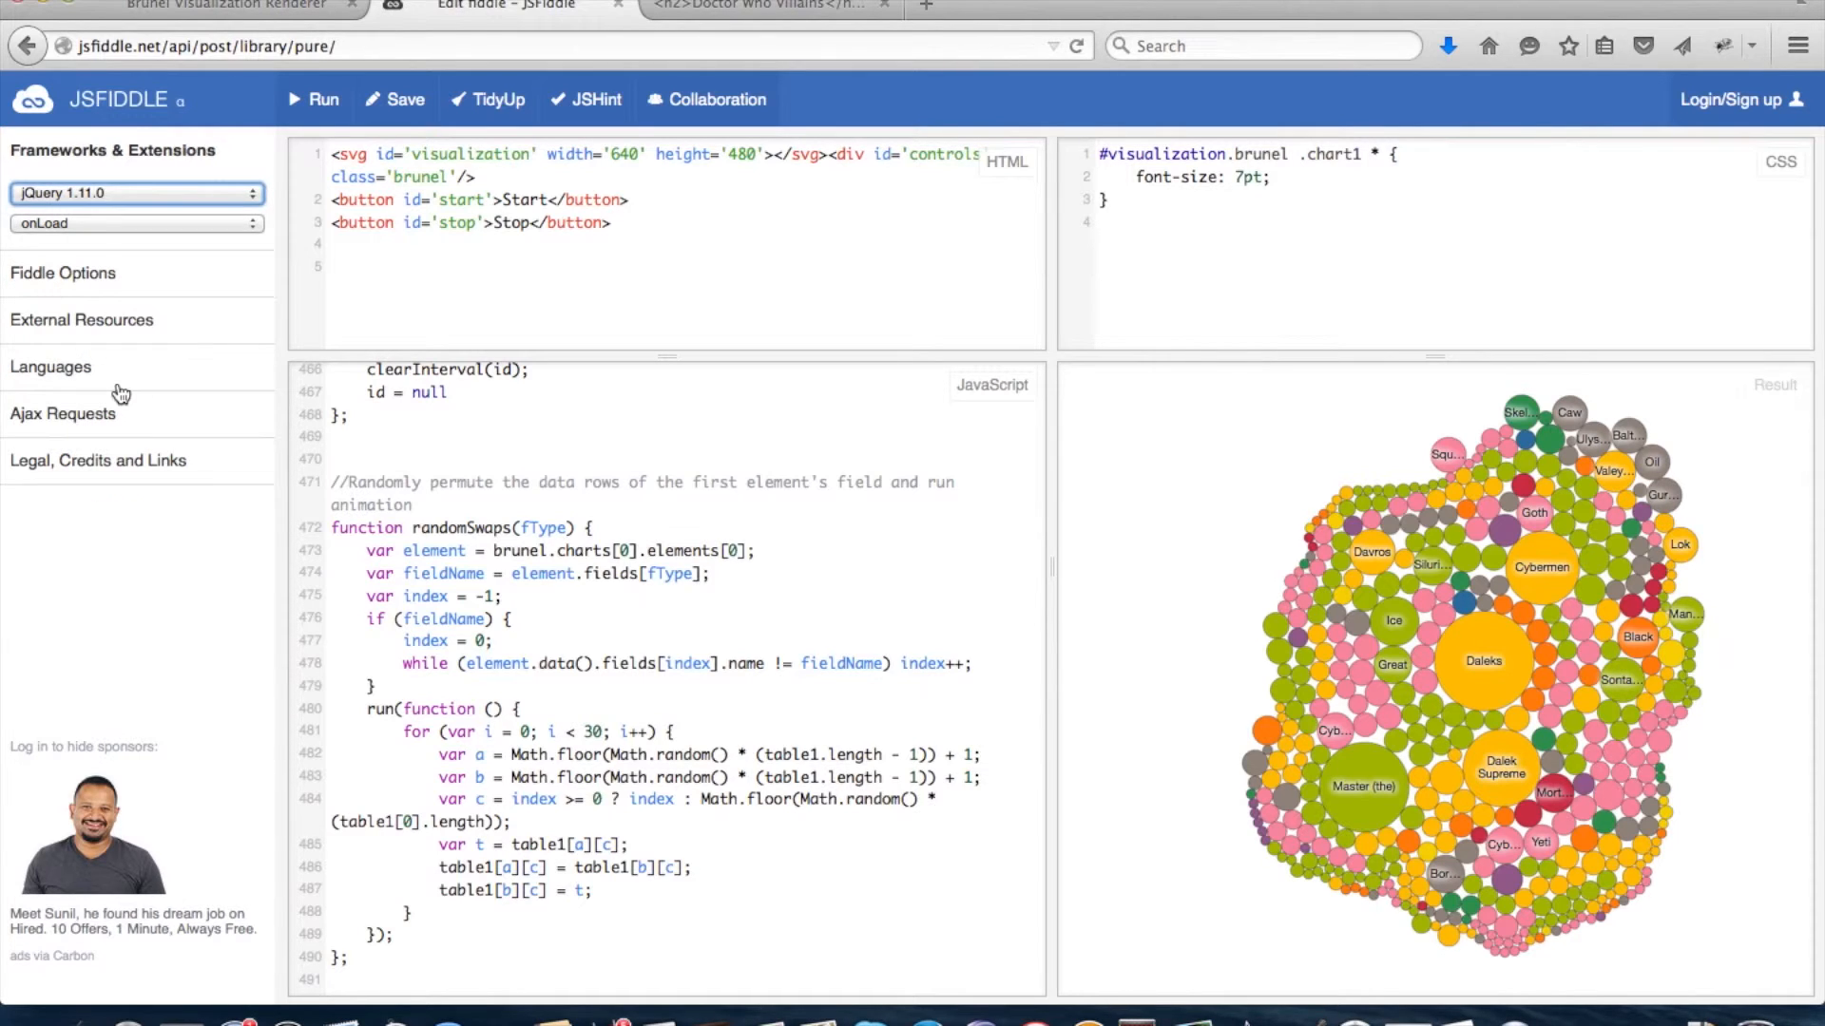
# Step: Run the fiddle, then start and stop the bubble chart animation with the added buttons
pyautogui.click(304, 116)
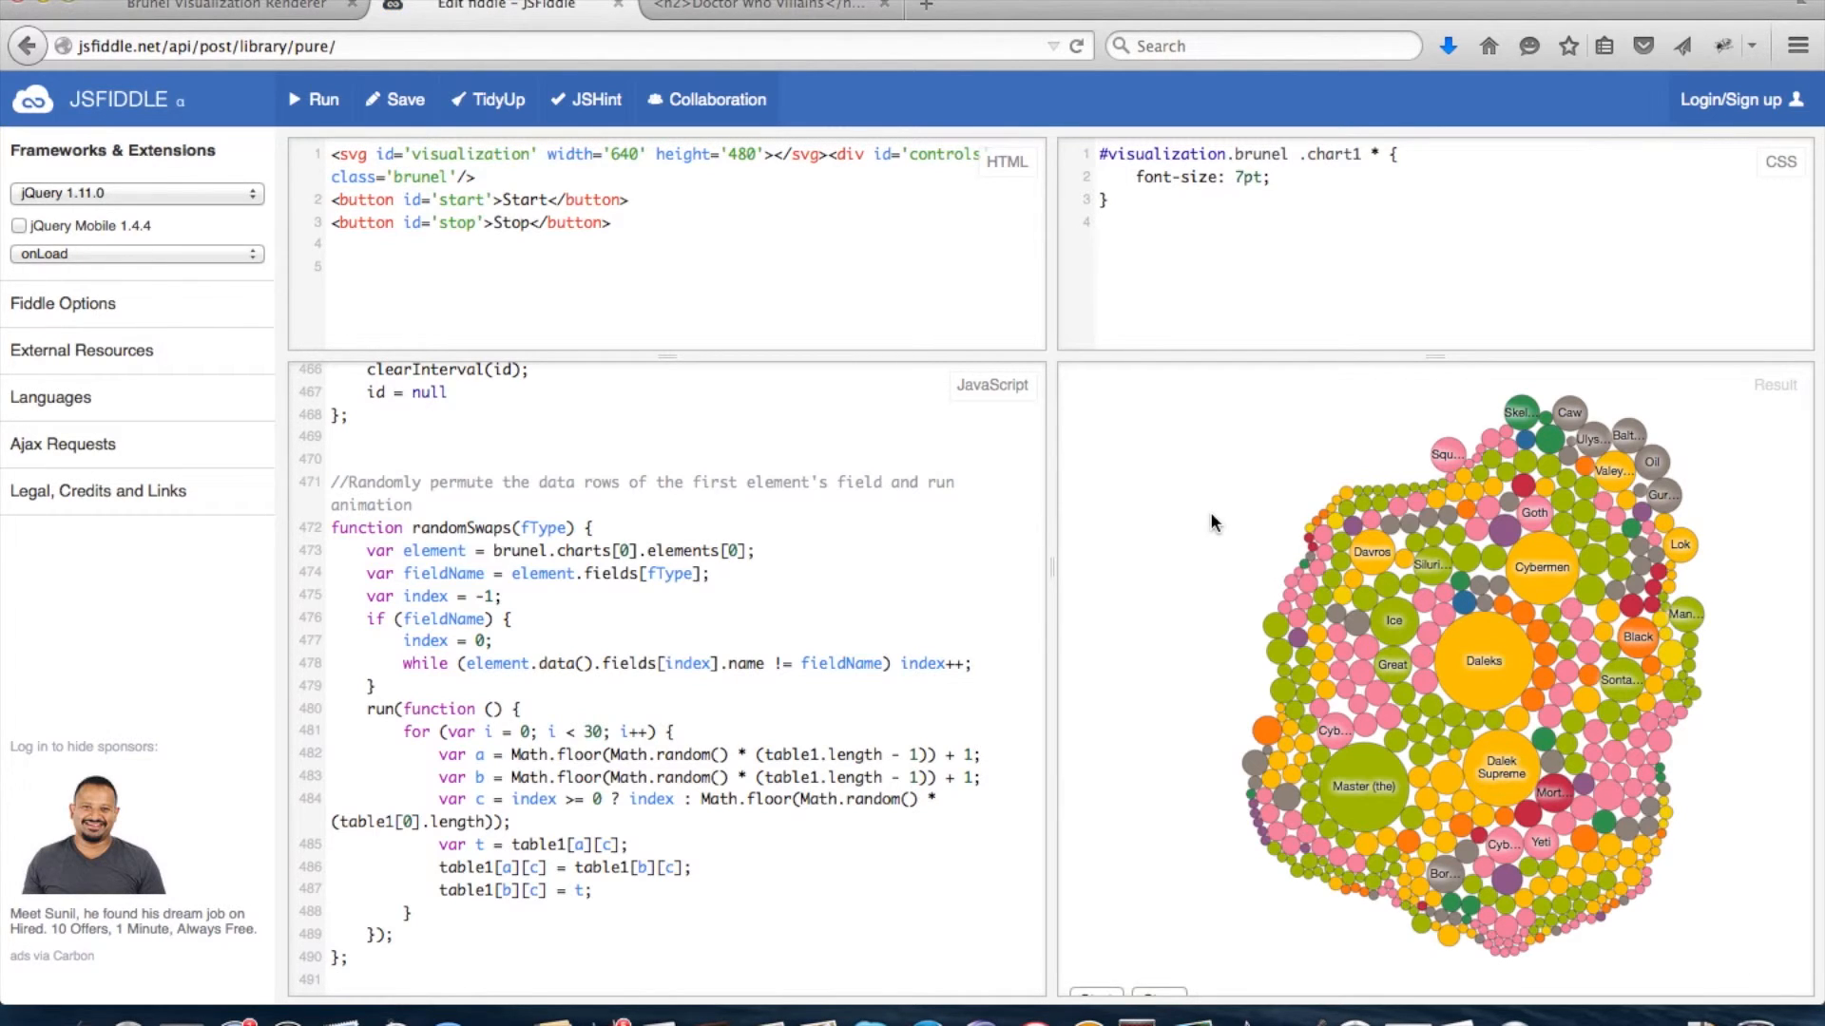
pyautogui.scroll(-1, 1180, 526)
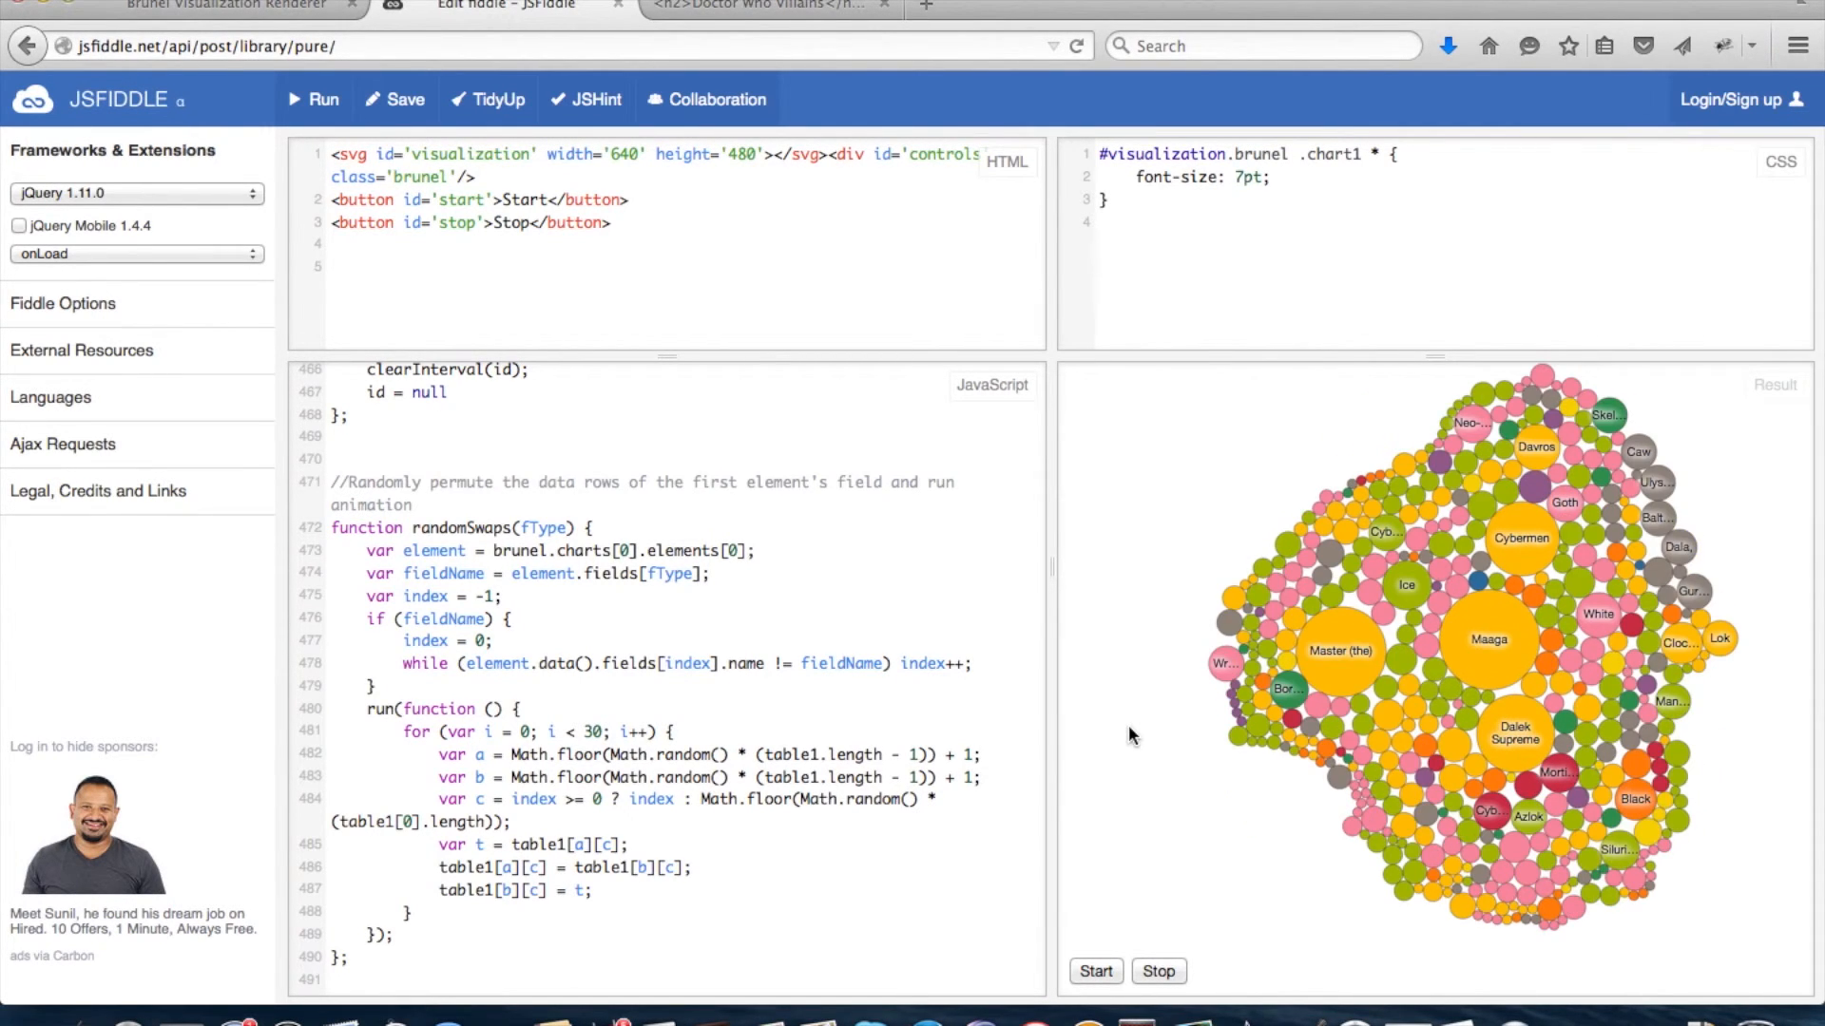
pyautogui.click(1168, 974)
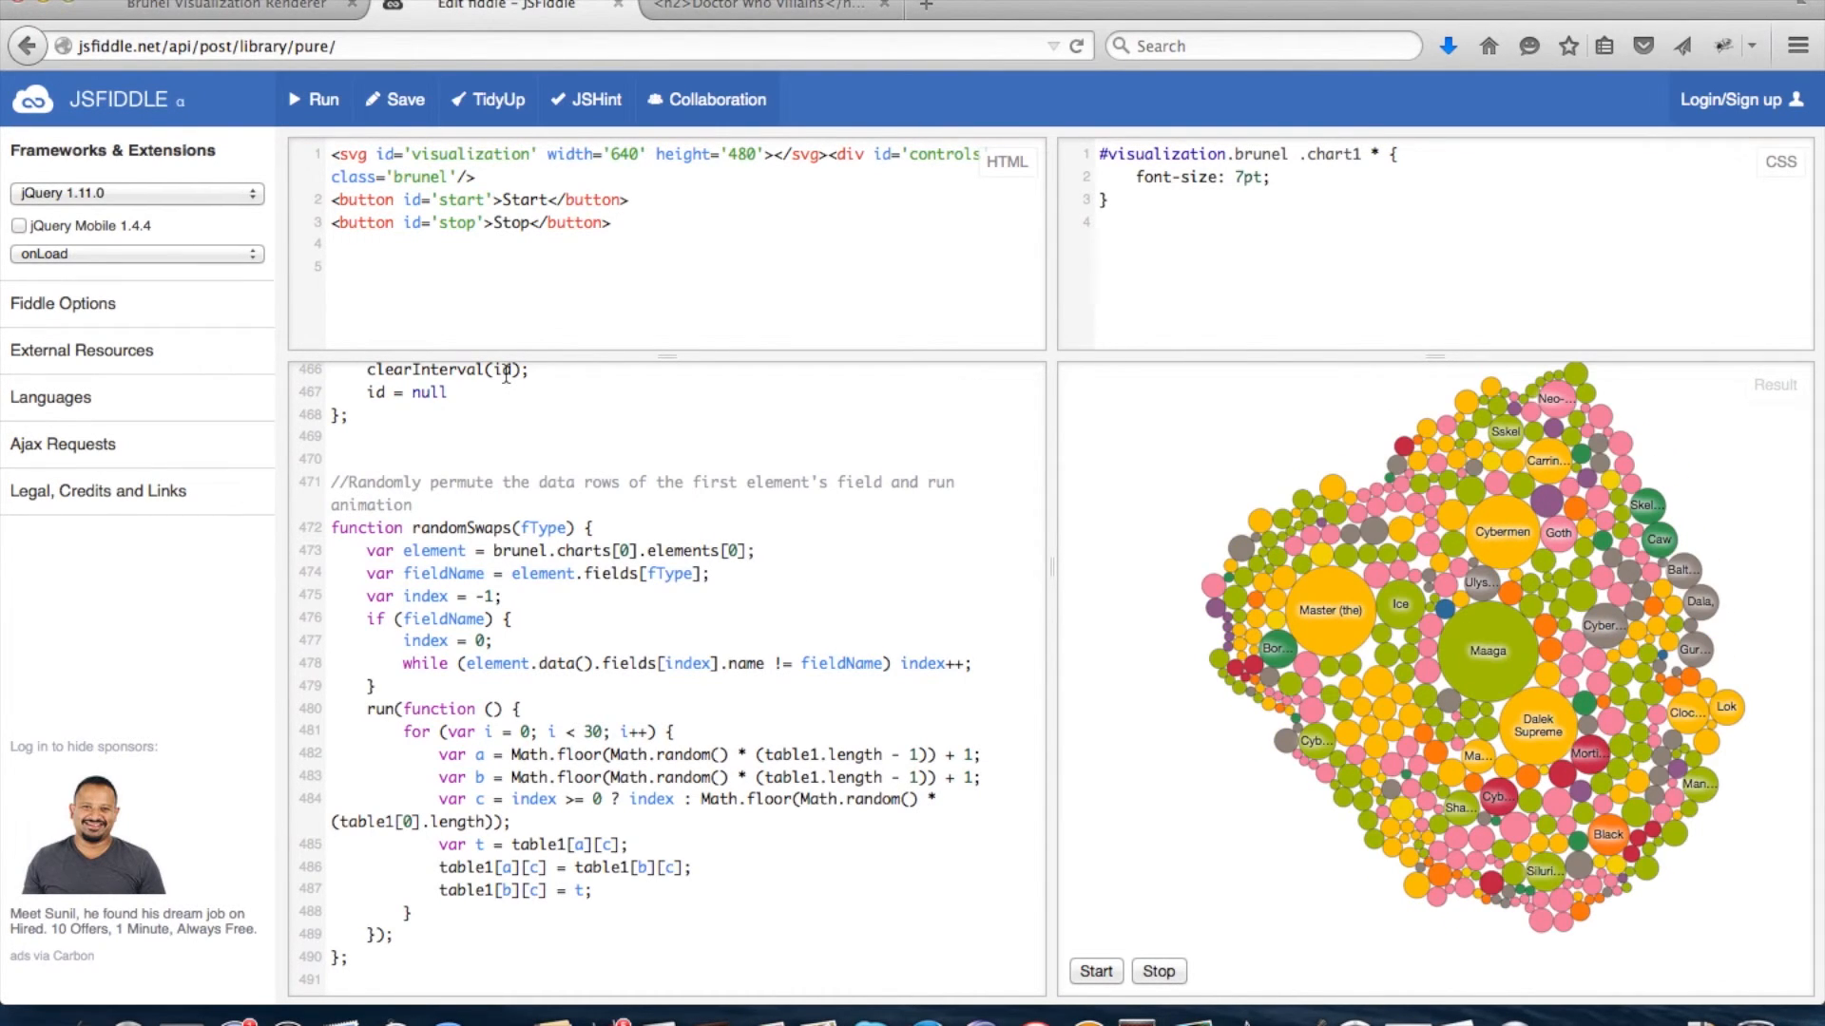
# Step: Switch back to Brunel Visualization, dismiss the source code dialog and show the reference links
pyautogui.click(264, 13)
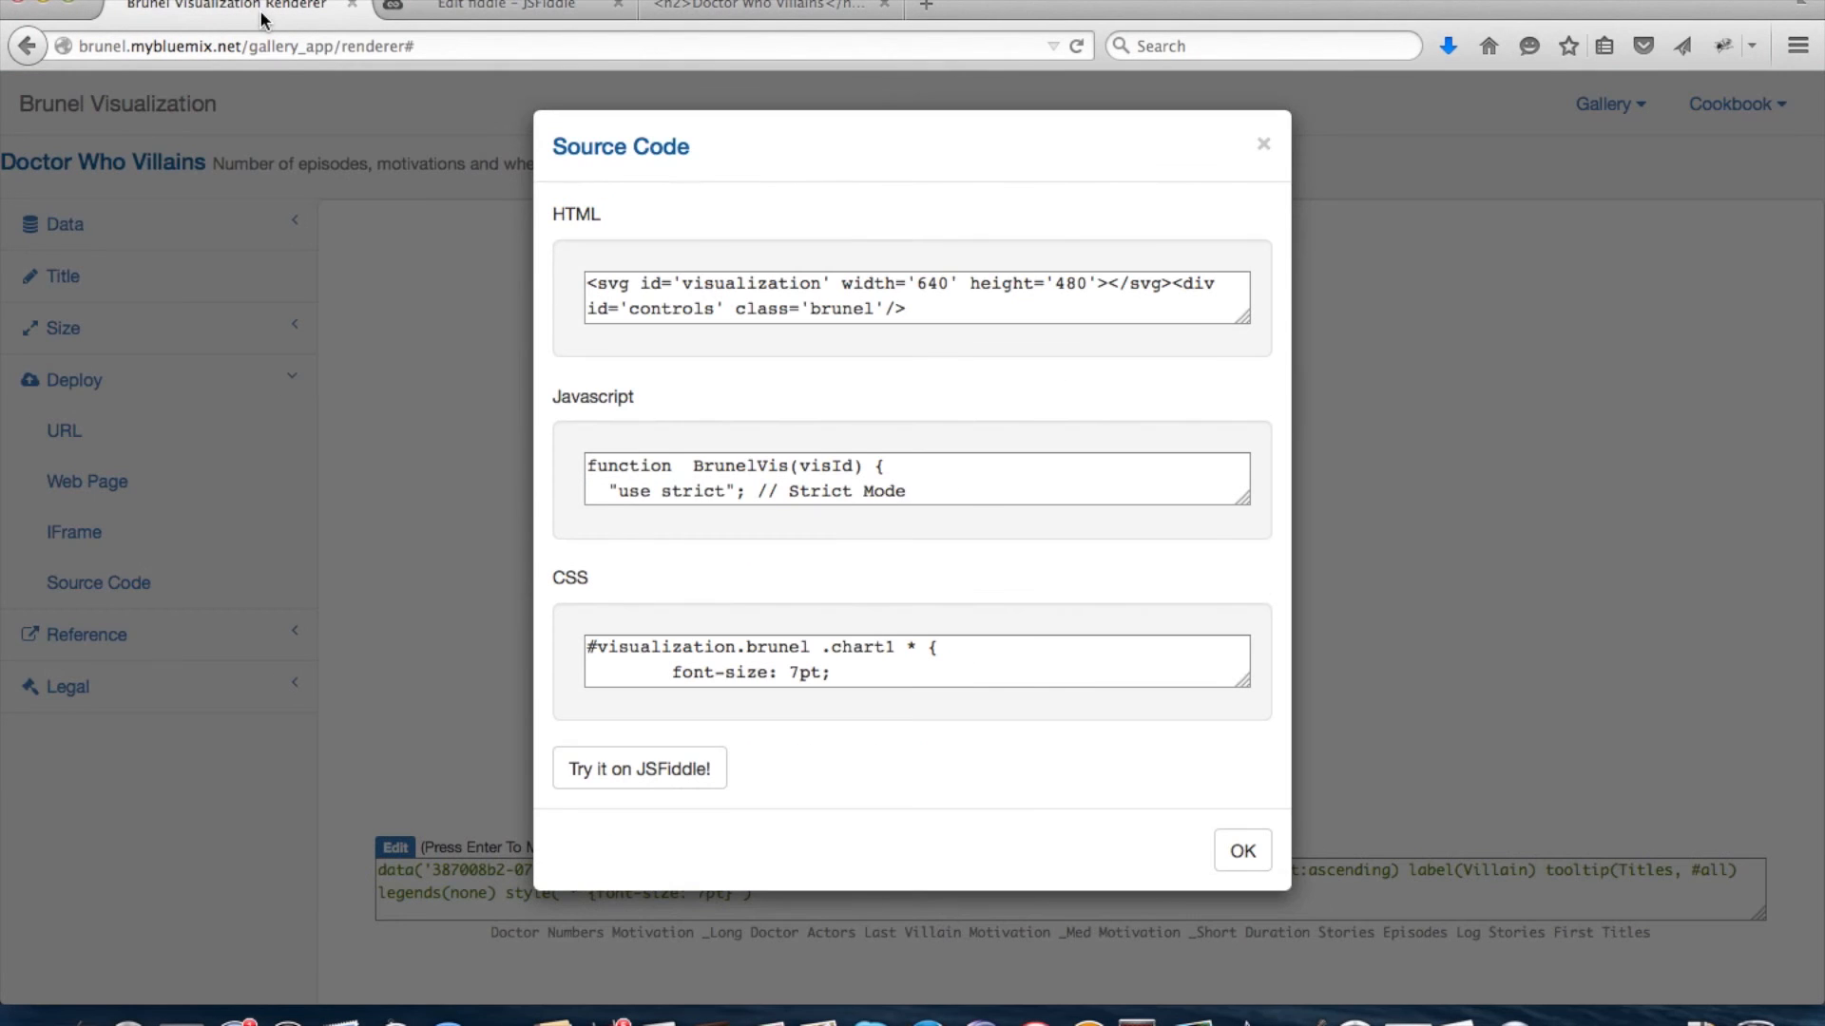
pyautogui.click(1226, 852)
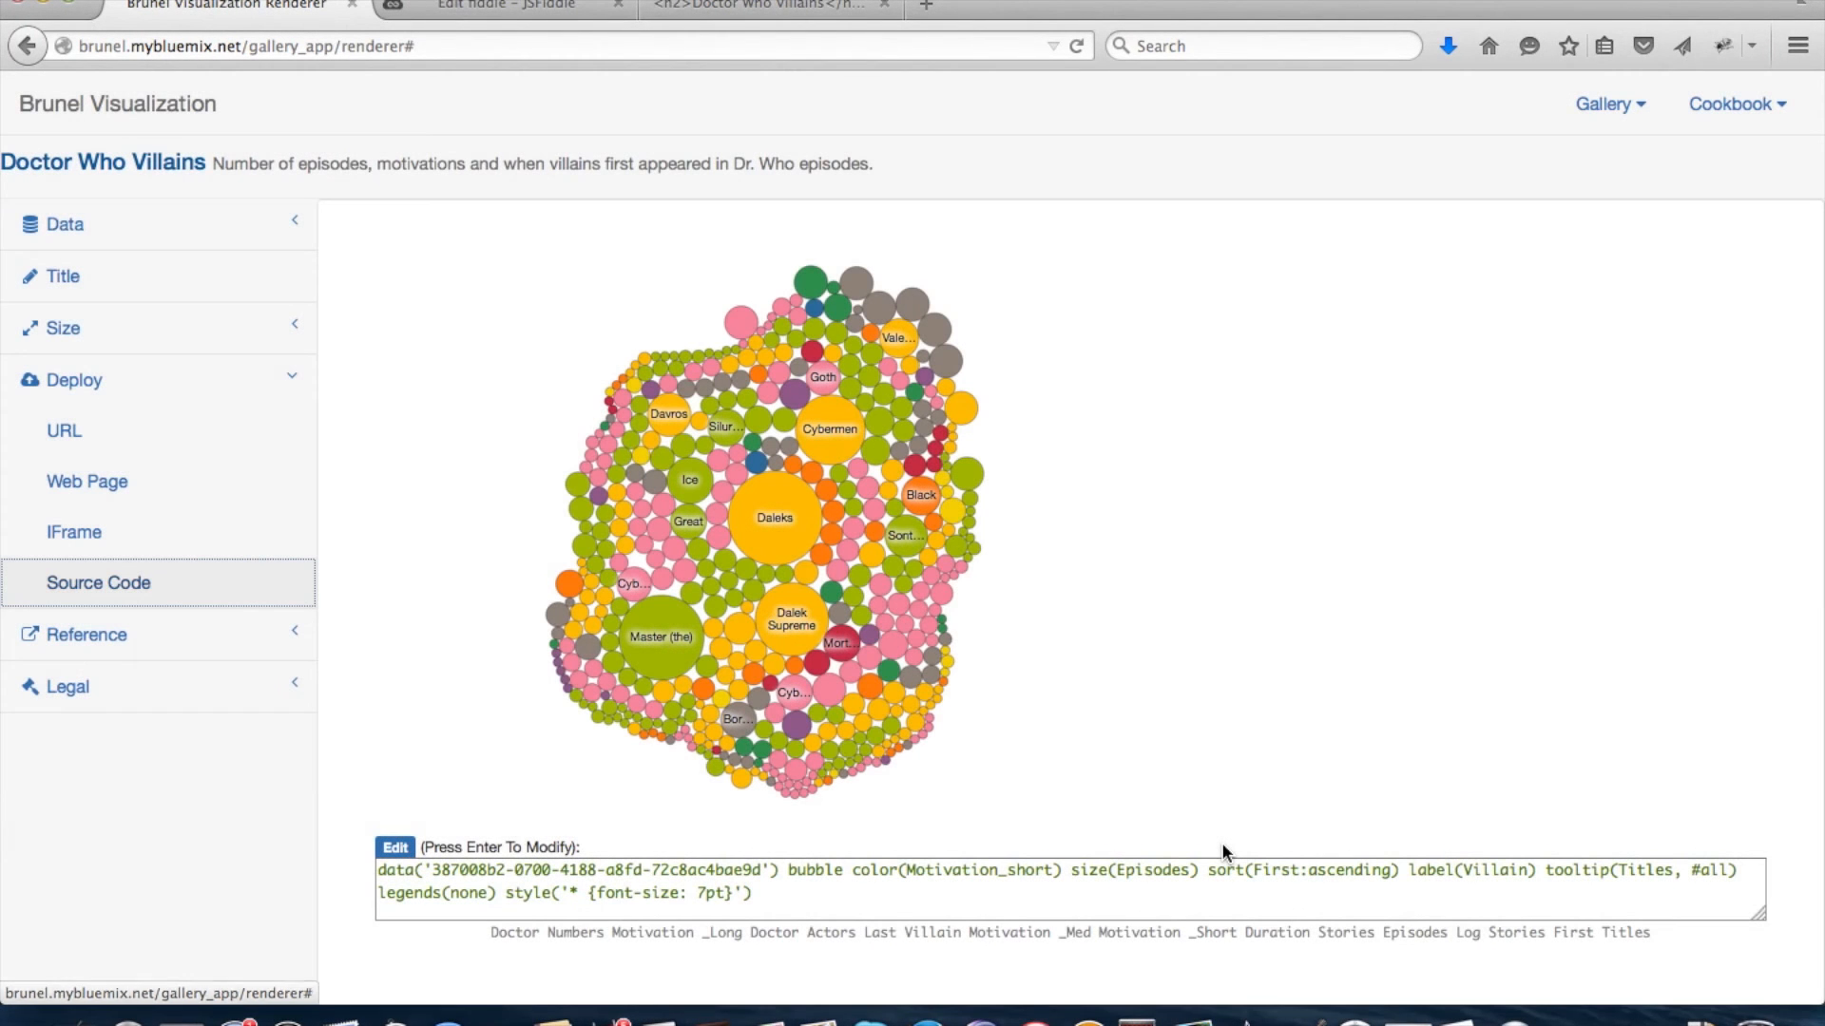
pyautogui.click(118, 632)
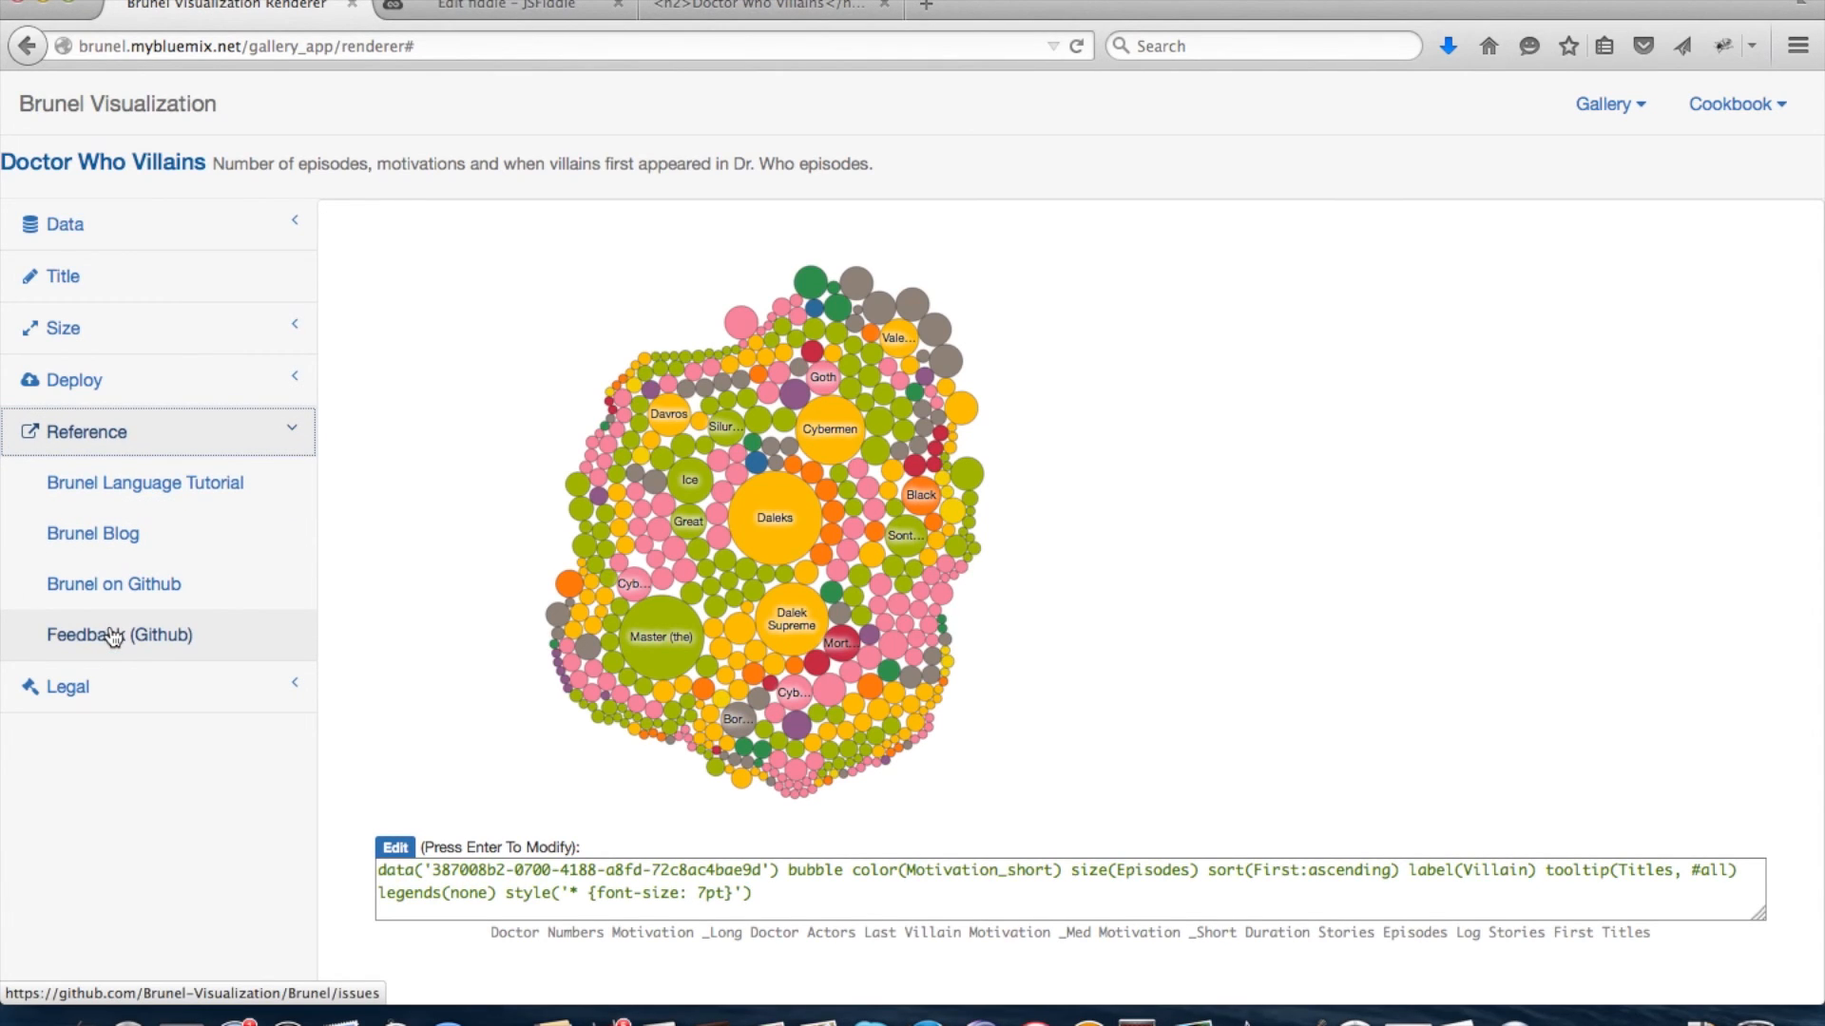